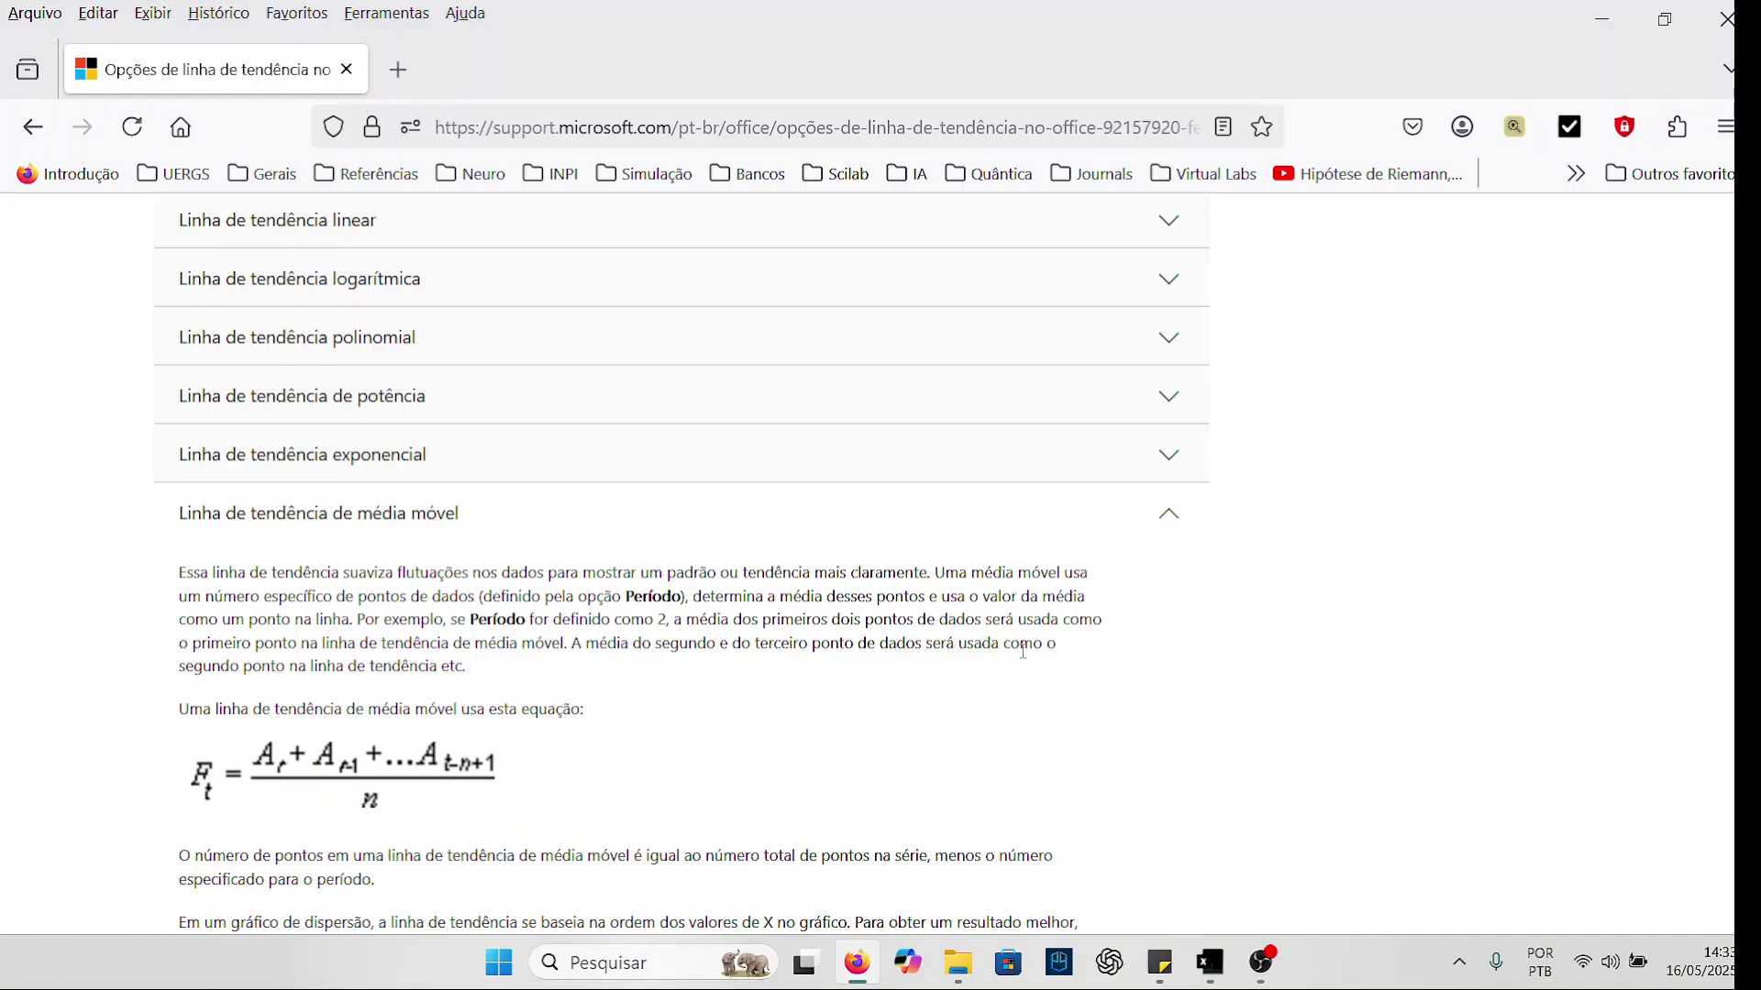
# Read the moving-average trendline explanation, its example chart and the R² note, and switch to the regressoes.xlsx workbook in Excel
pyautogui.scroll(-2, 344, 675)
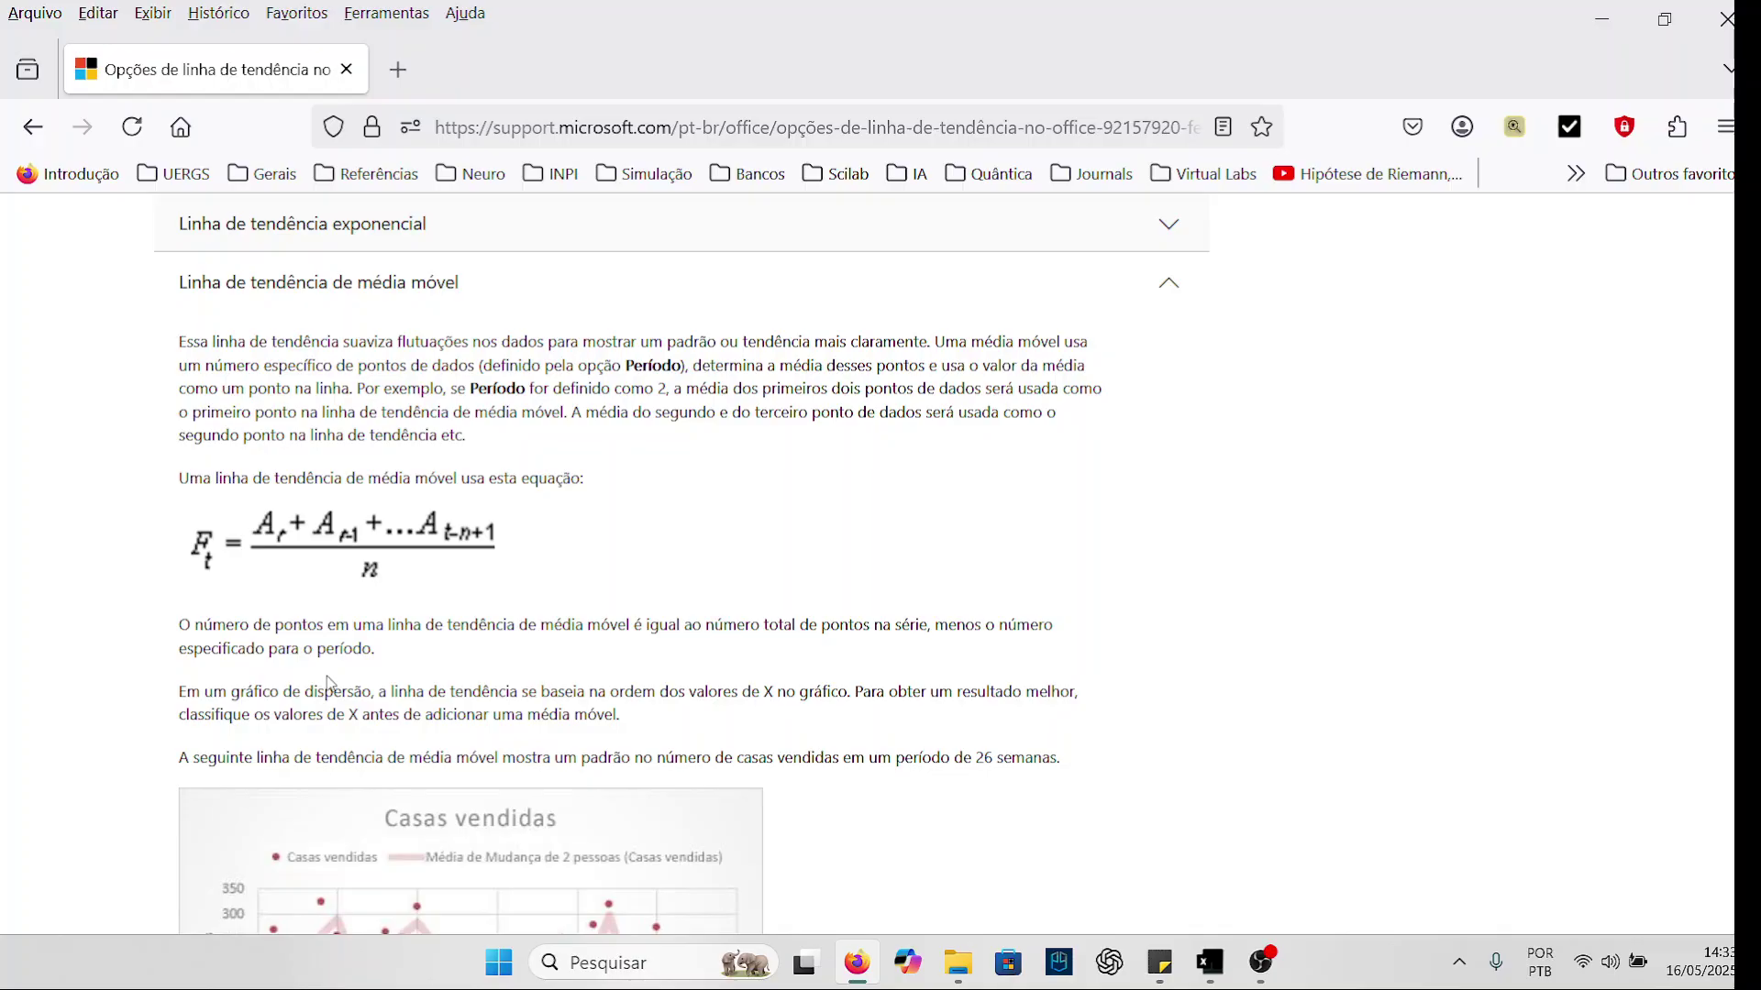
pyautogui.scroll(-2, 329, 671)
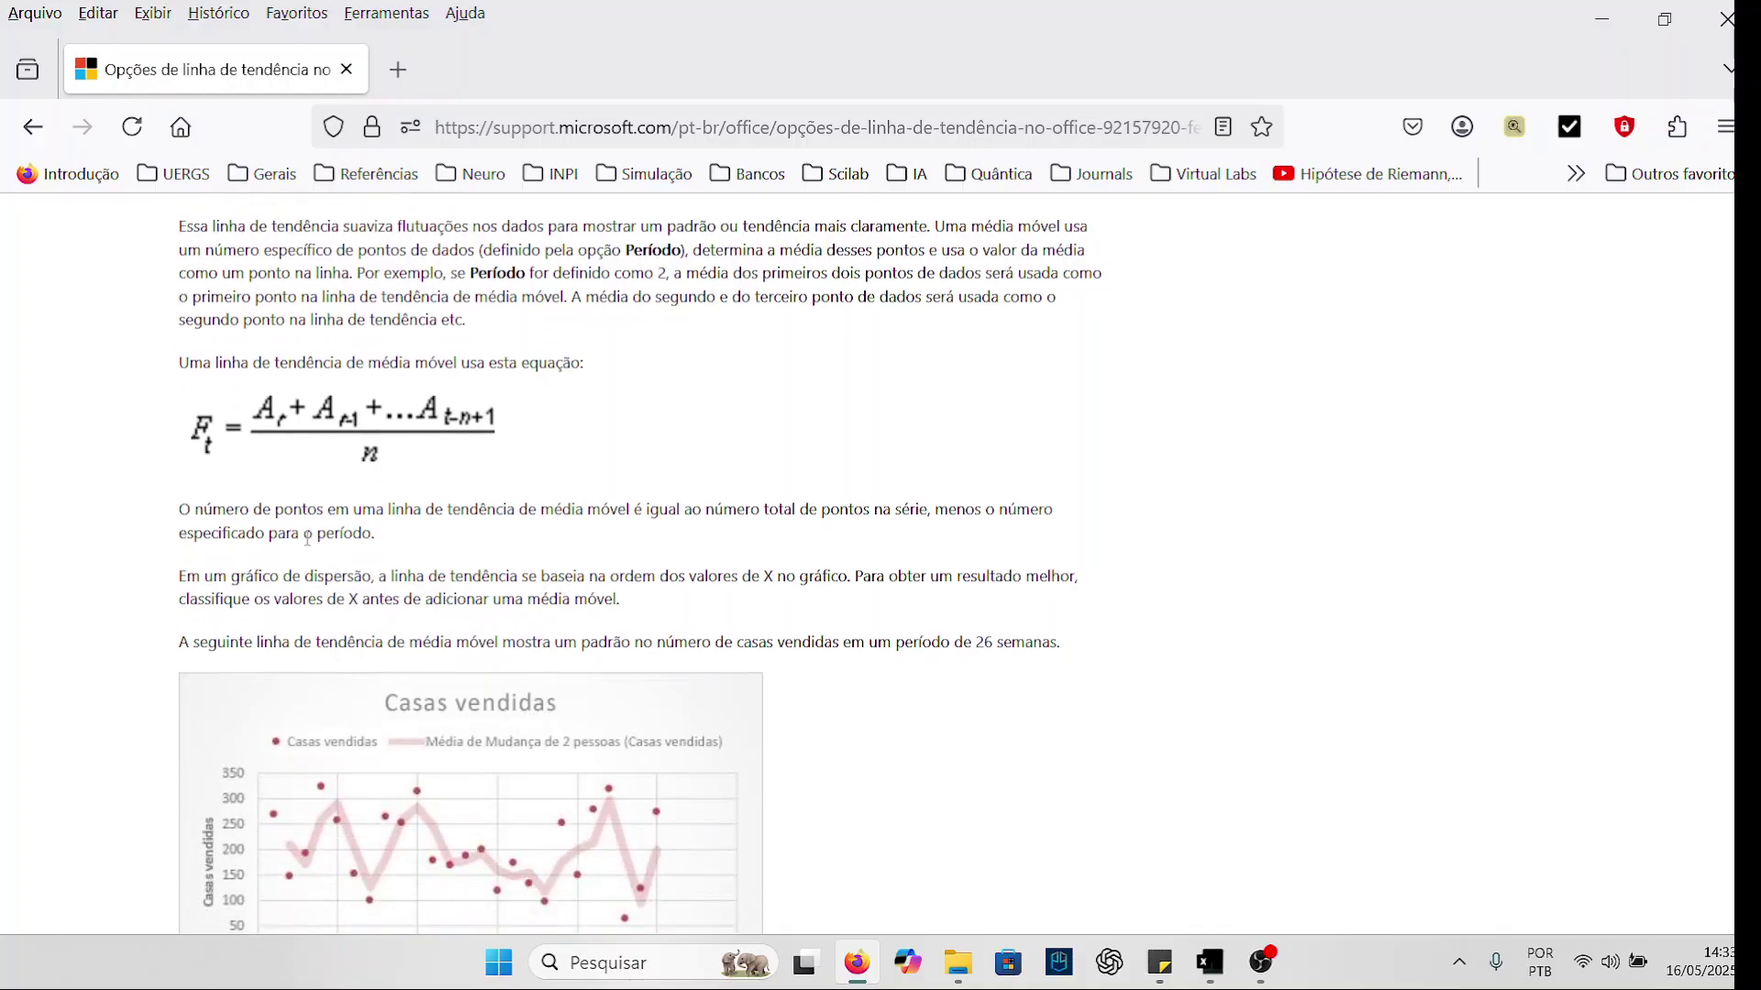
pyautogui.scroll(-1, 415, 658)
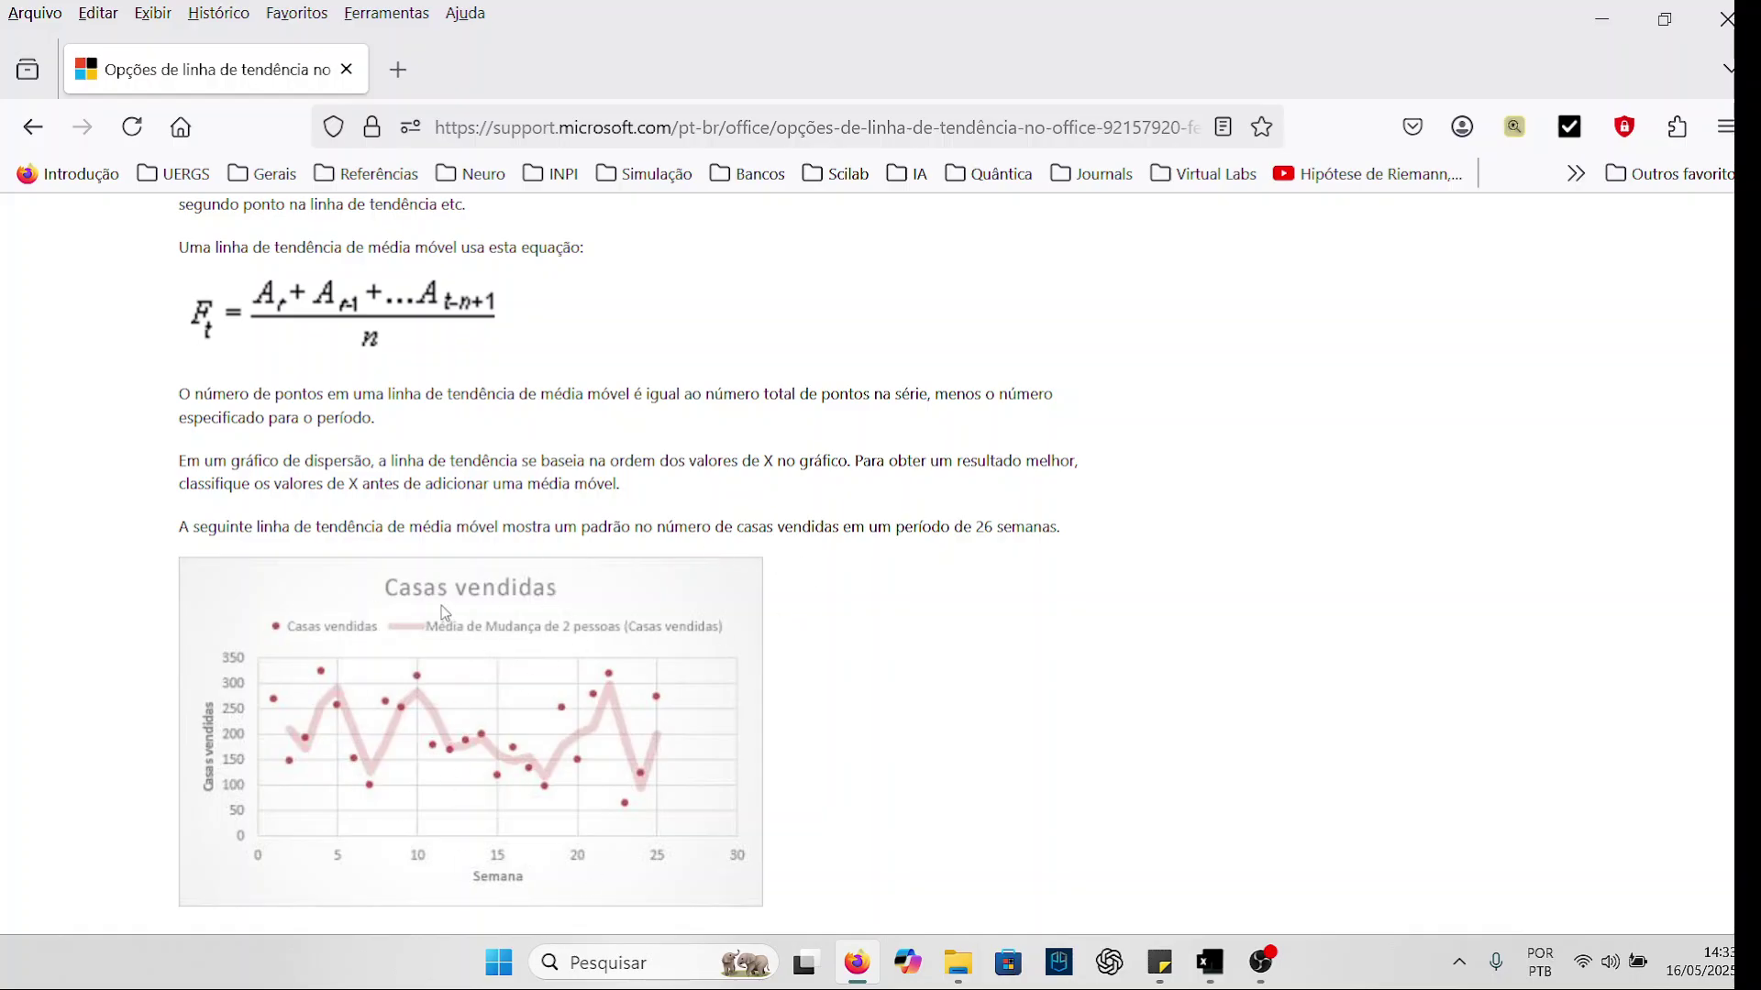
pyautogui.scroll(-3, 415, 601)
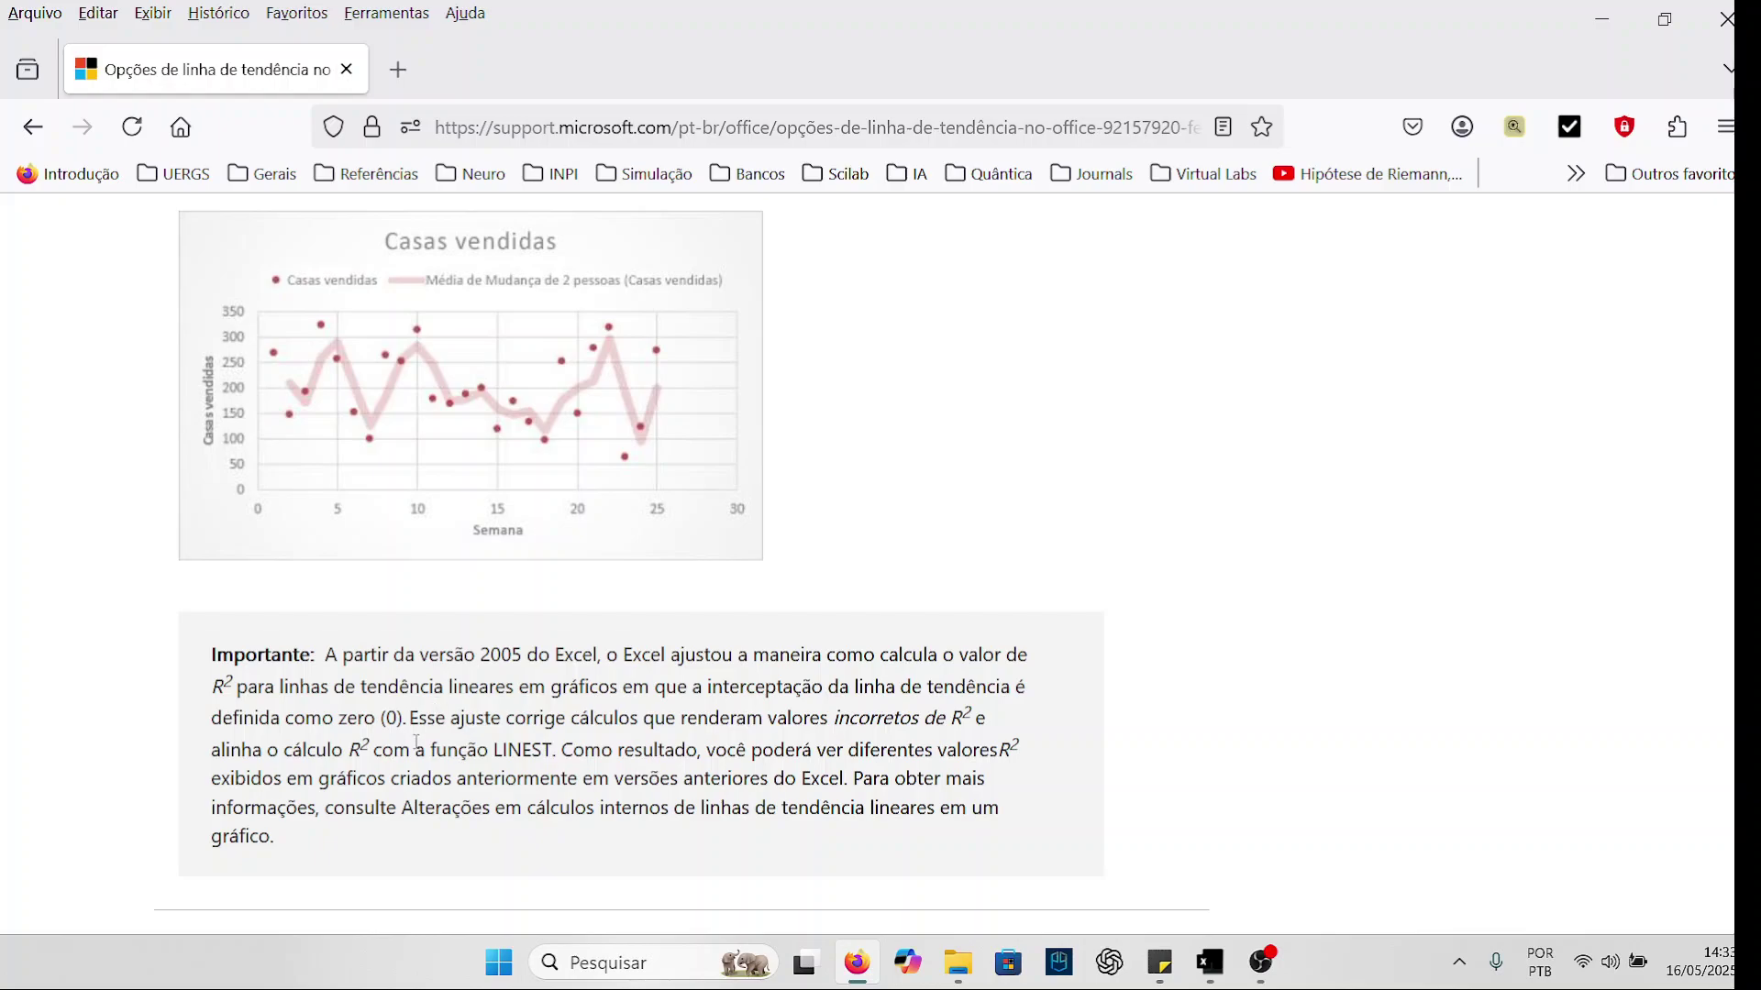
pyautogui.scroll(-2, 456, 654)
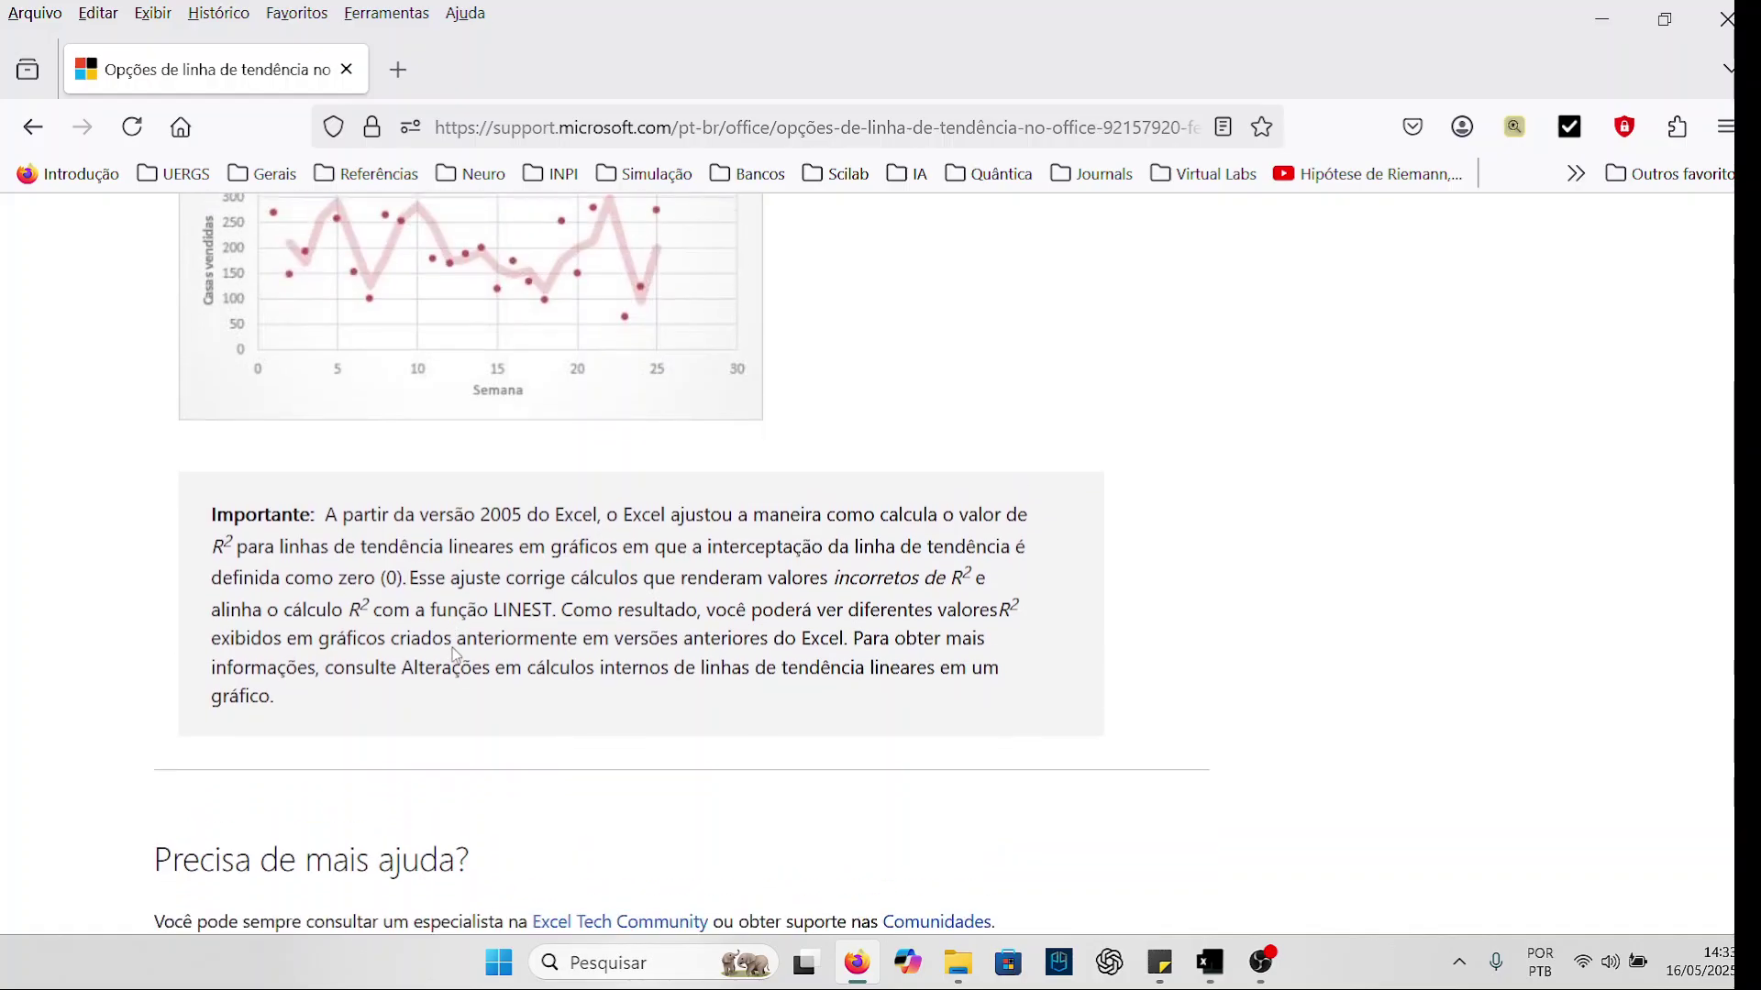
pyautogui.scroll(-1, 419, 608)
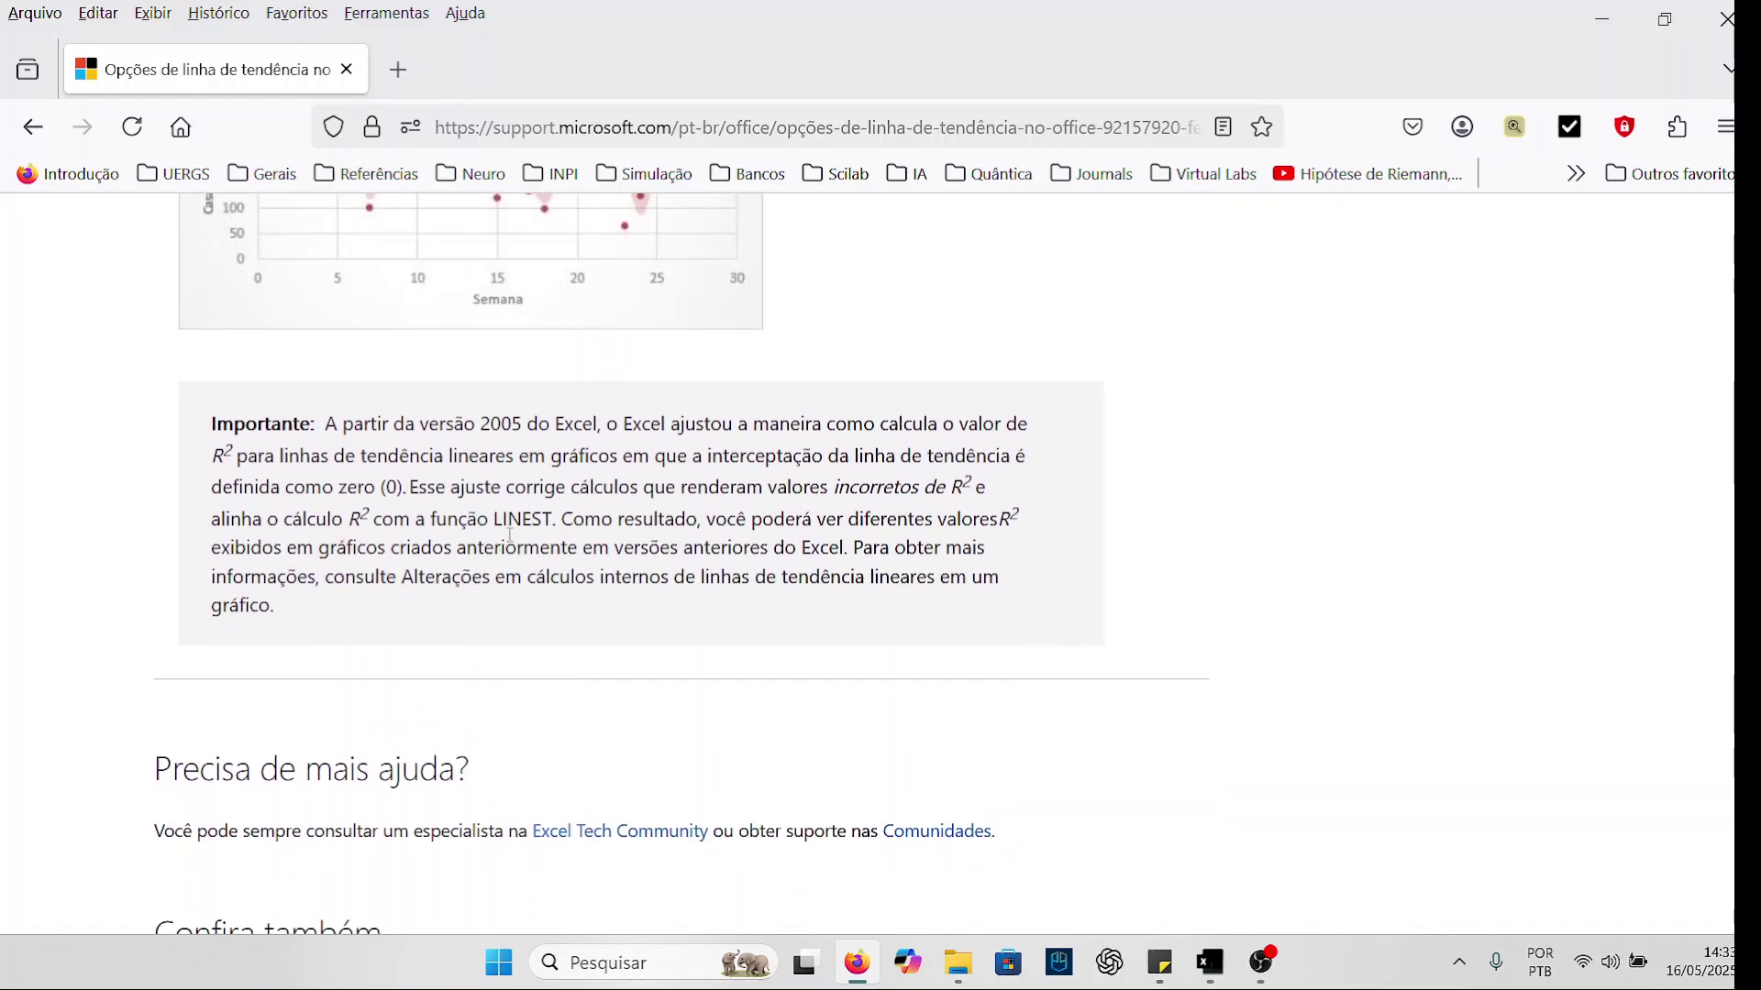
pyautogui.hotkey('alt', 'Tab')
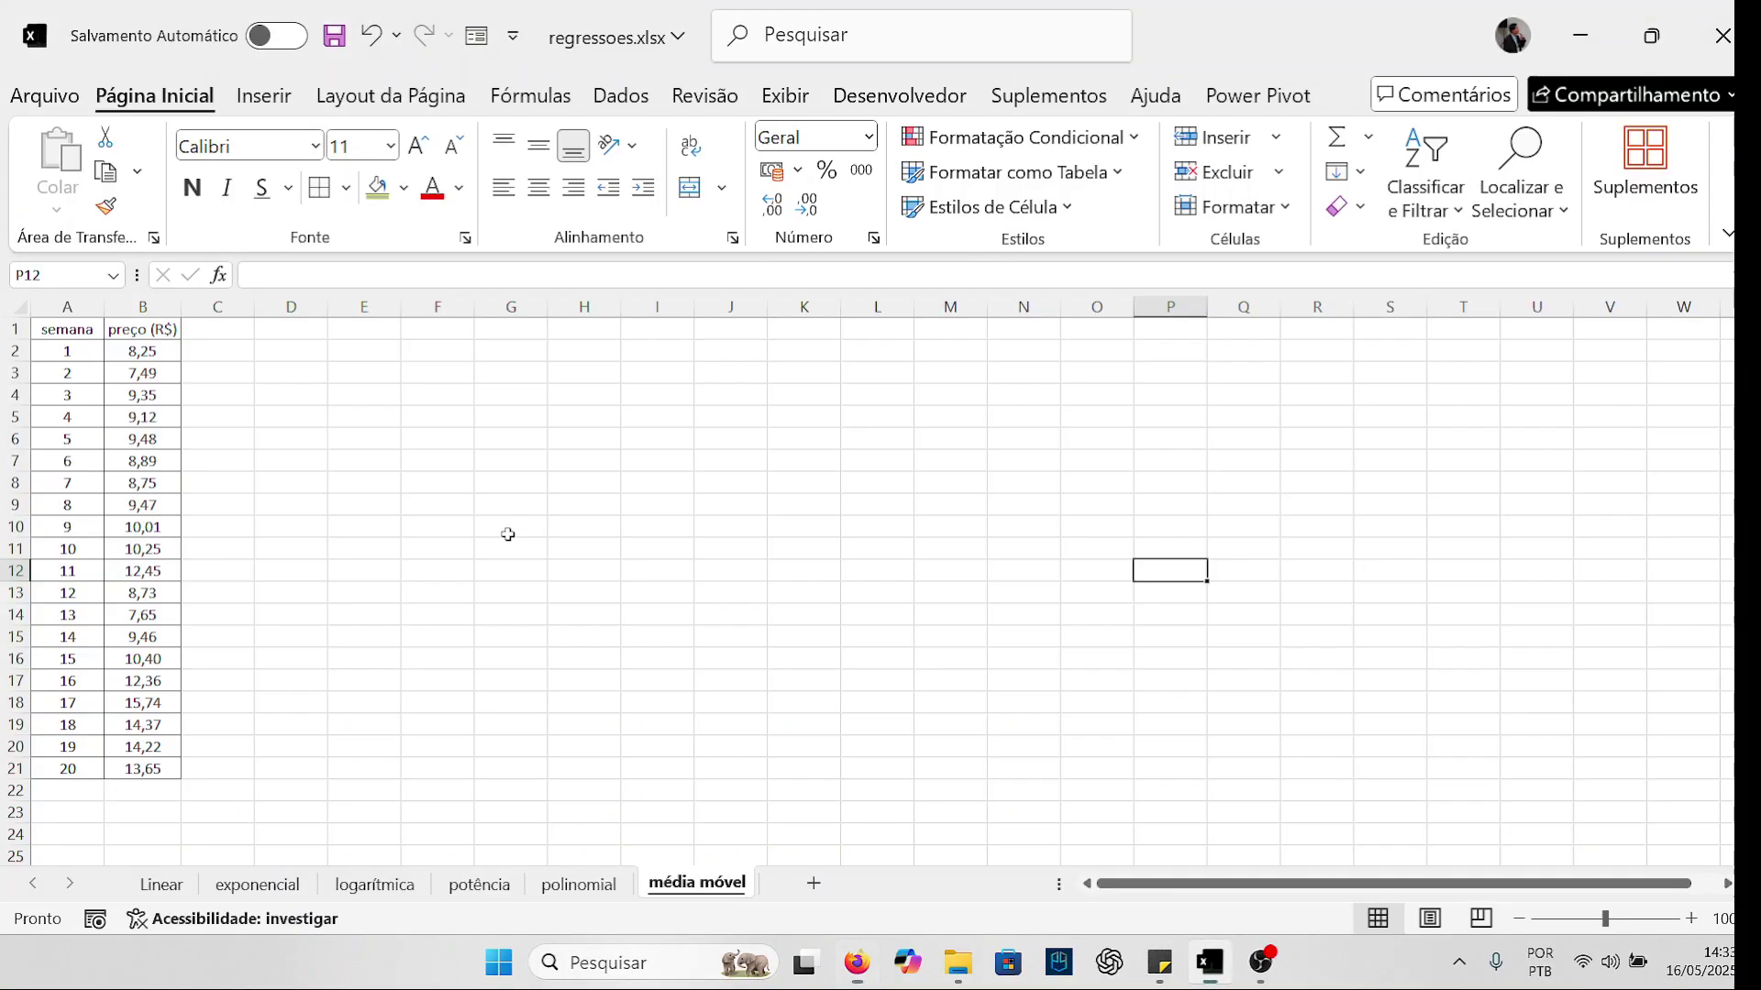
pyautogui.click(594, 528)
pyautogui.write('=linest')
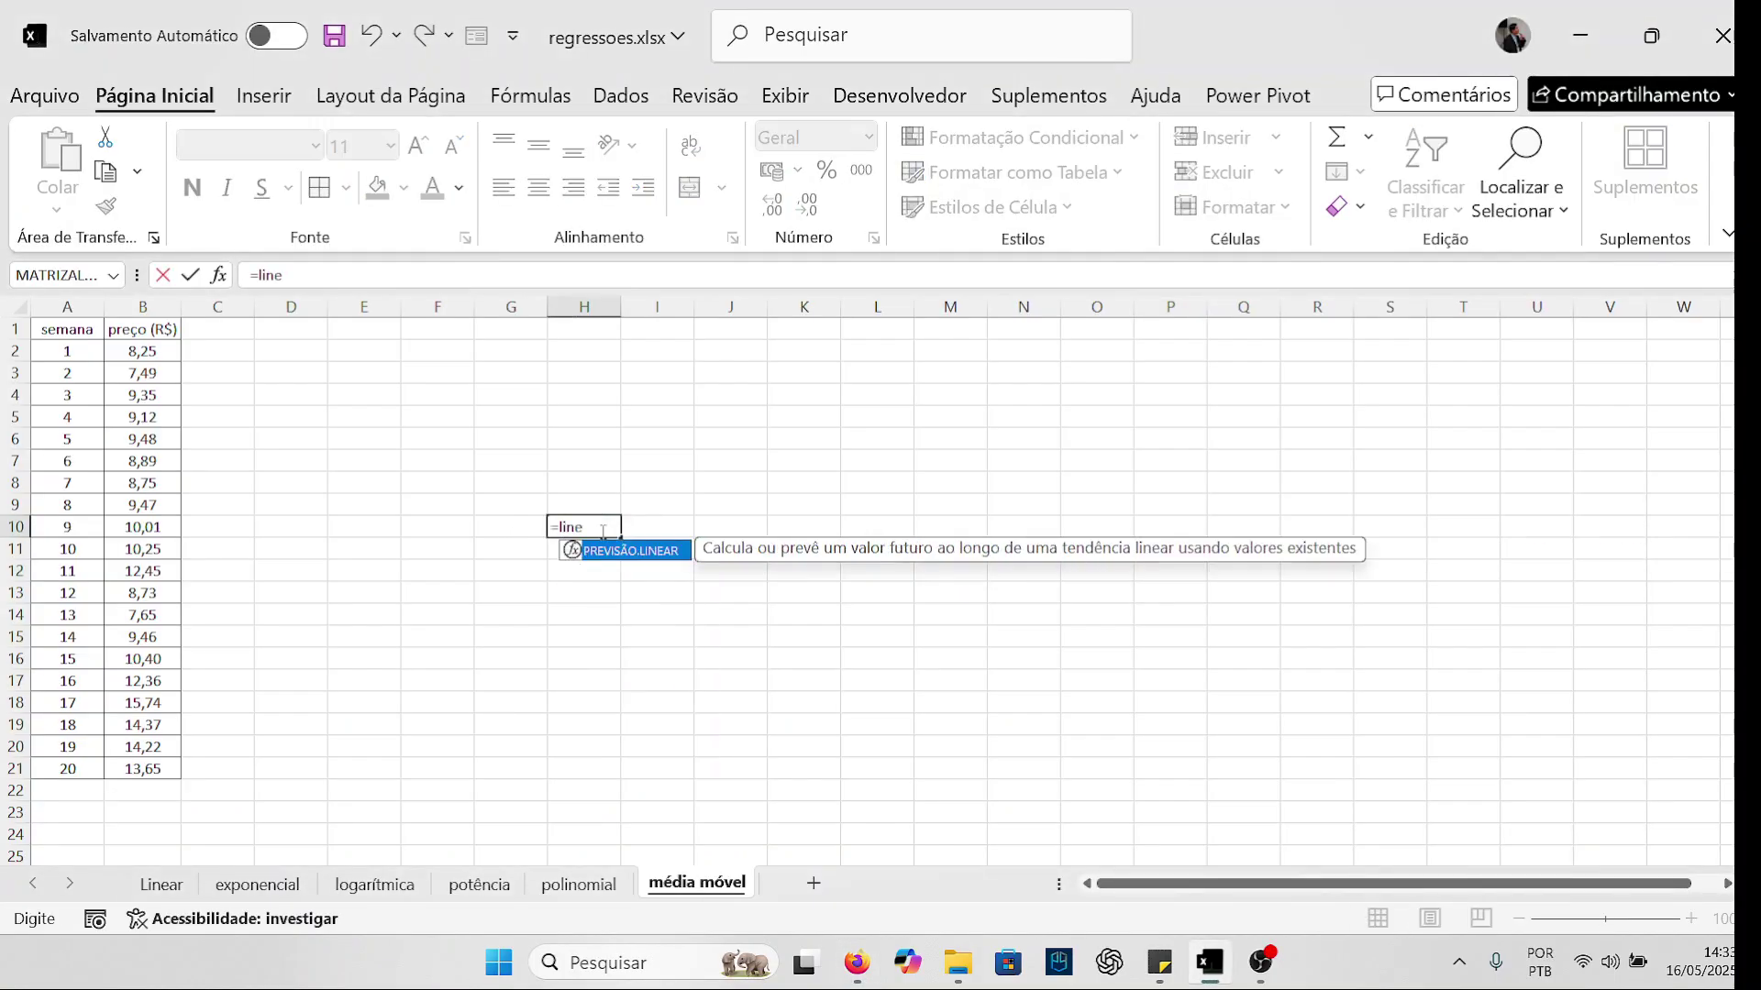
pyautogui.press('BackSpace')
pyautogui.press('BackSpace')
pyautogui.press('BackSpace')
pyautogui.press('BackSpace')
pyautogui.press('BackSpace')
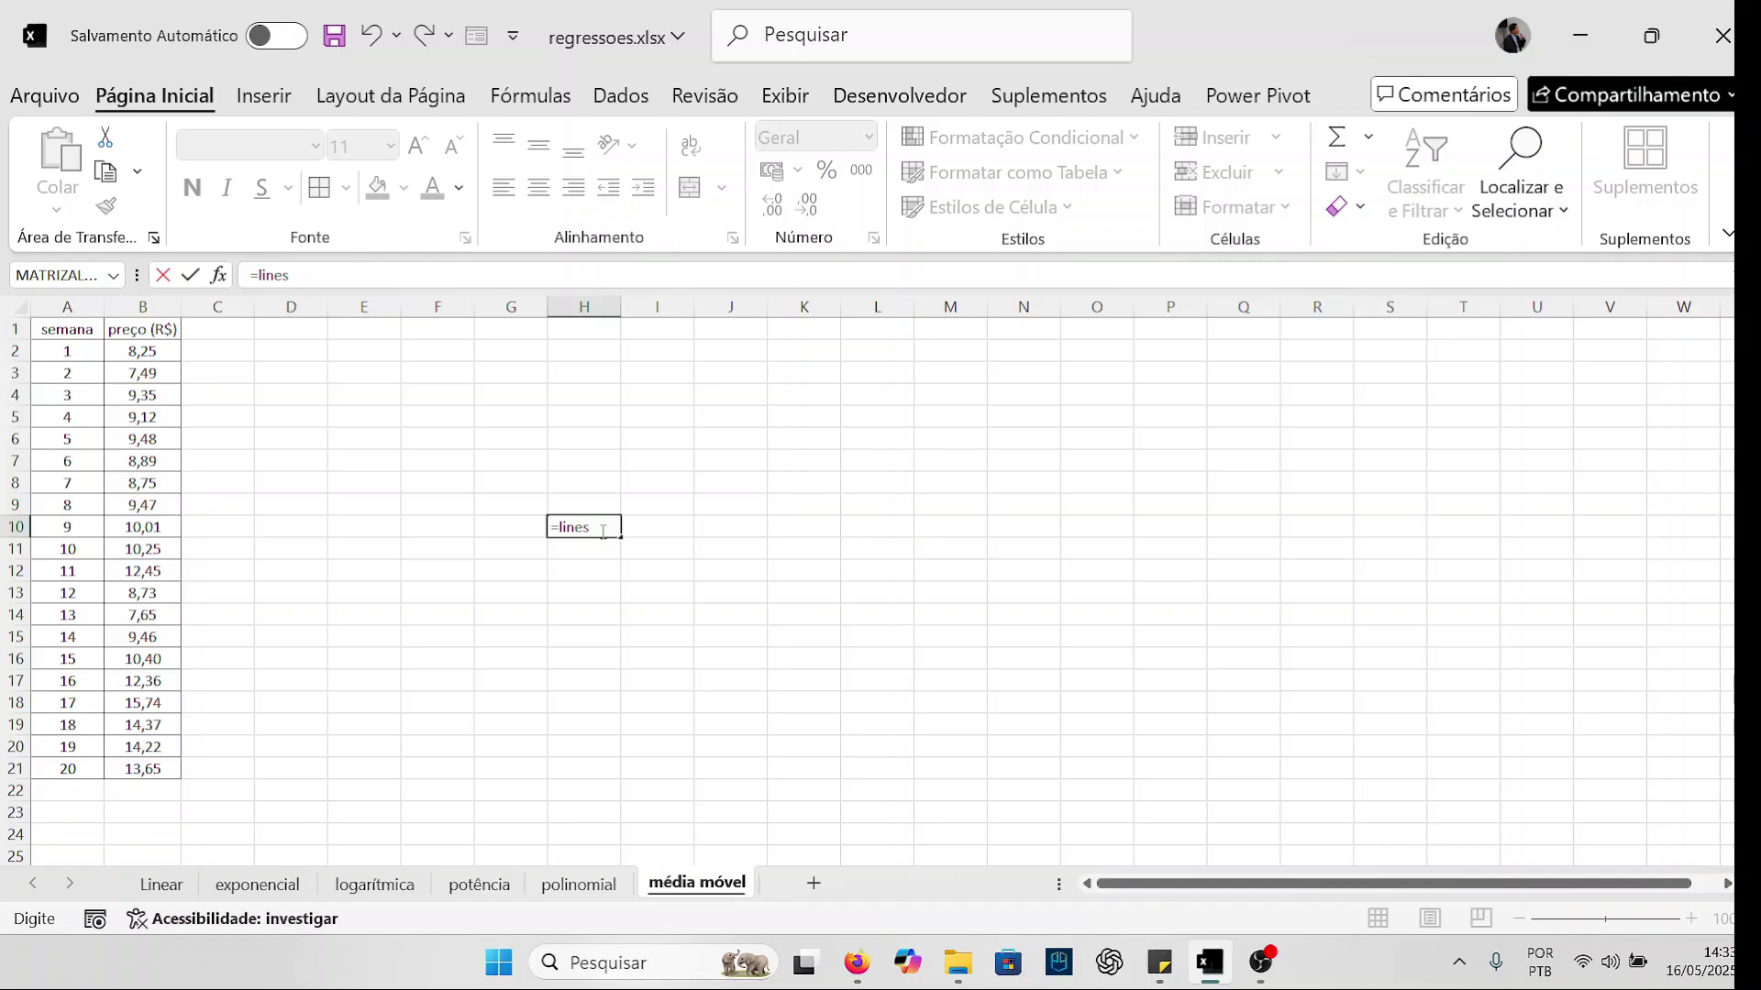
pyautogui.press('BackSpace')
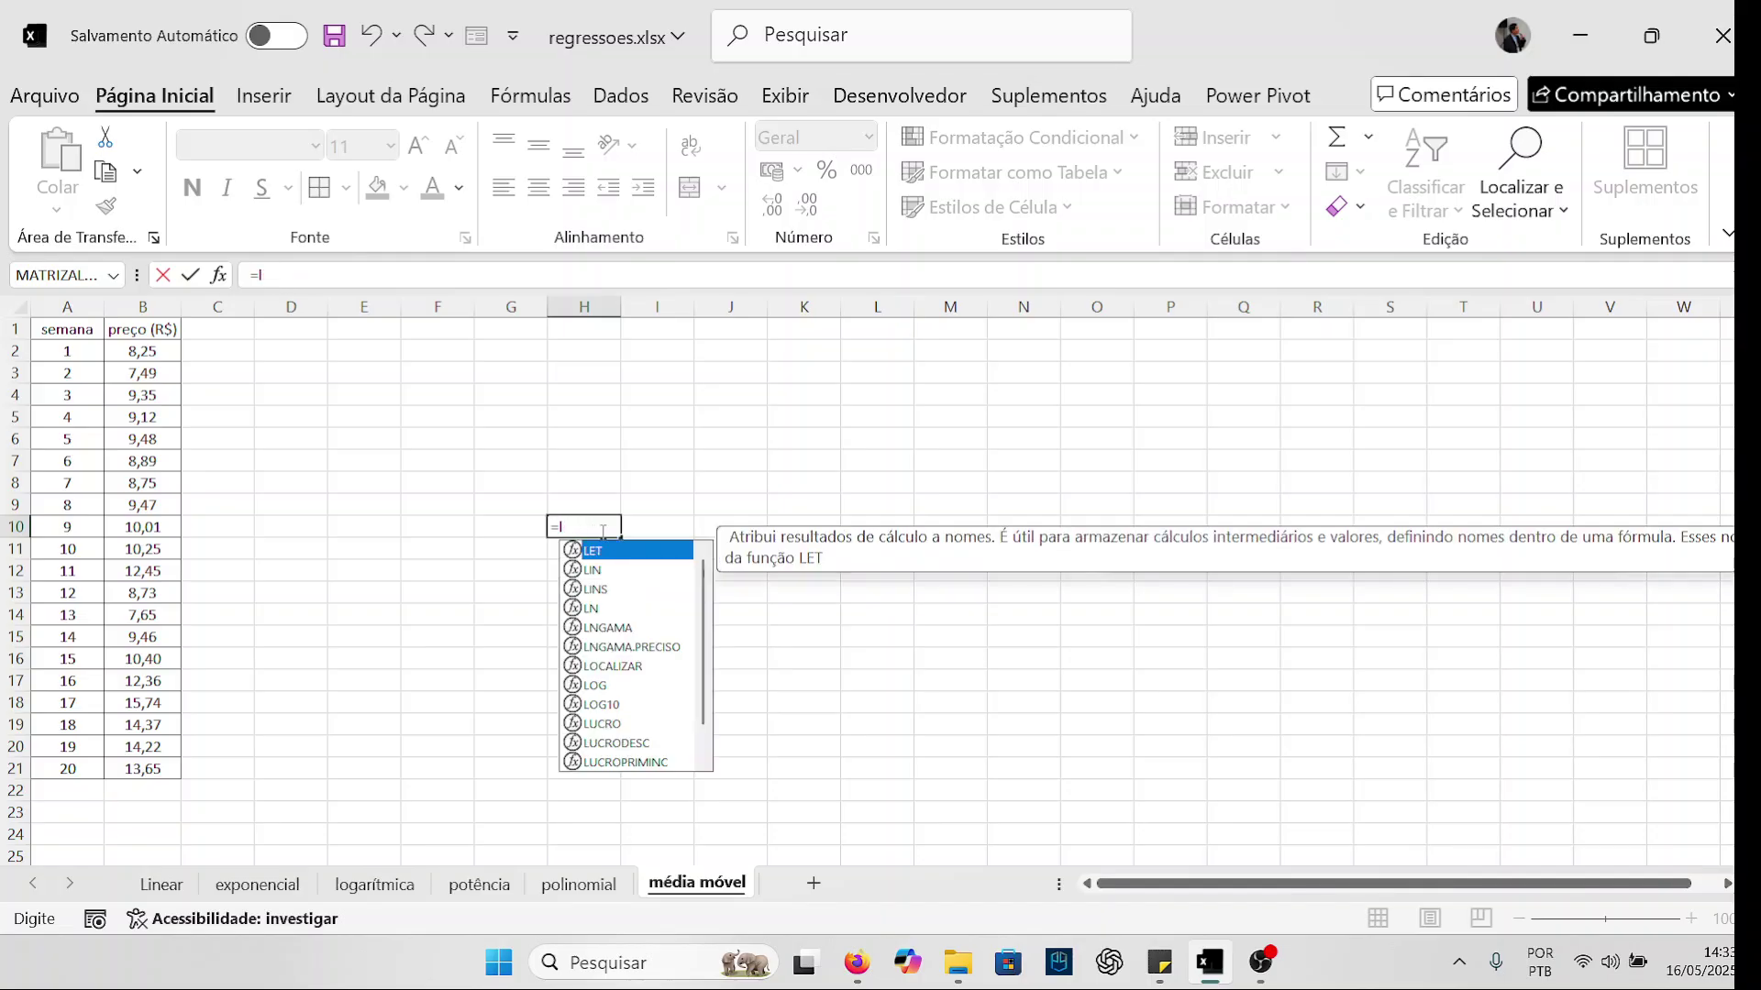
pyautogui.press('Escape')
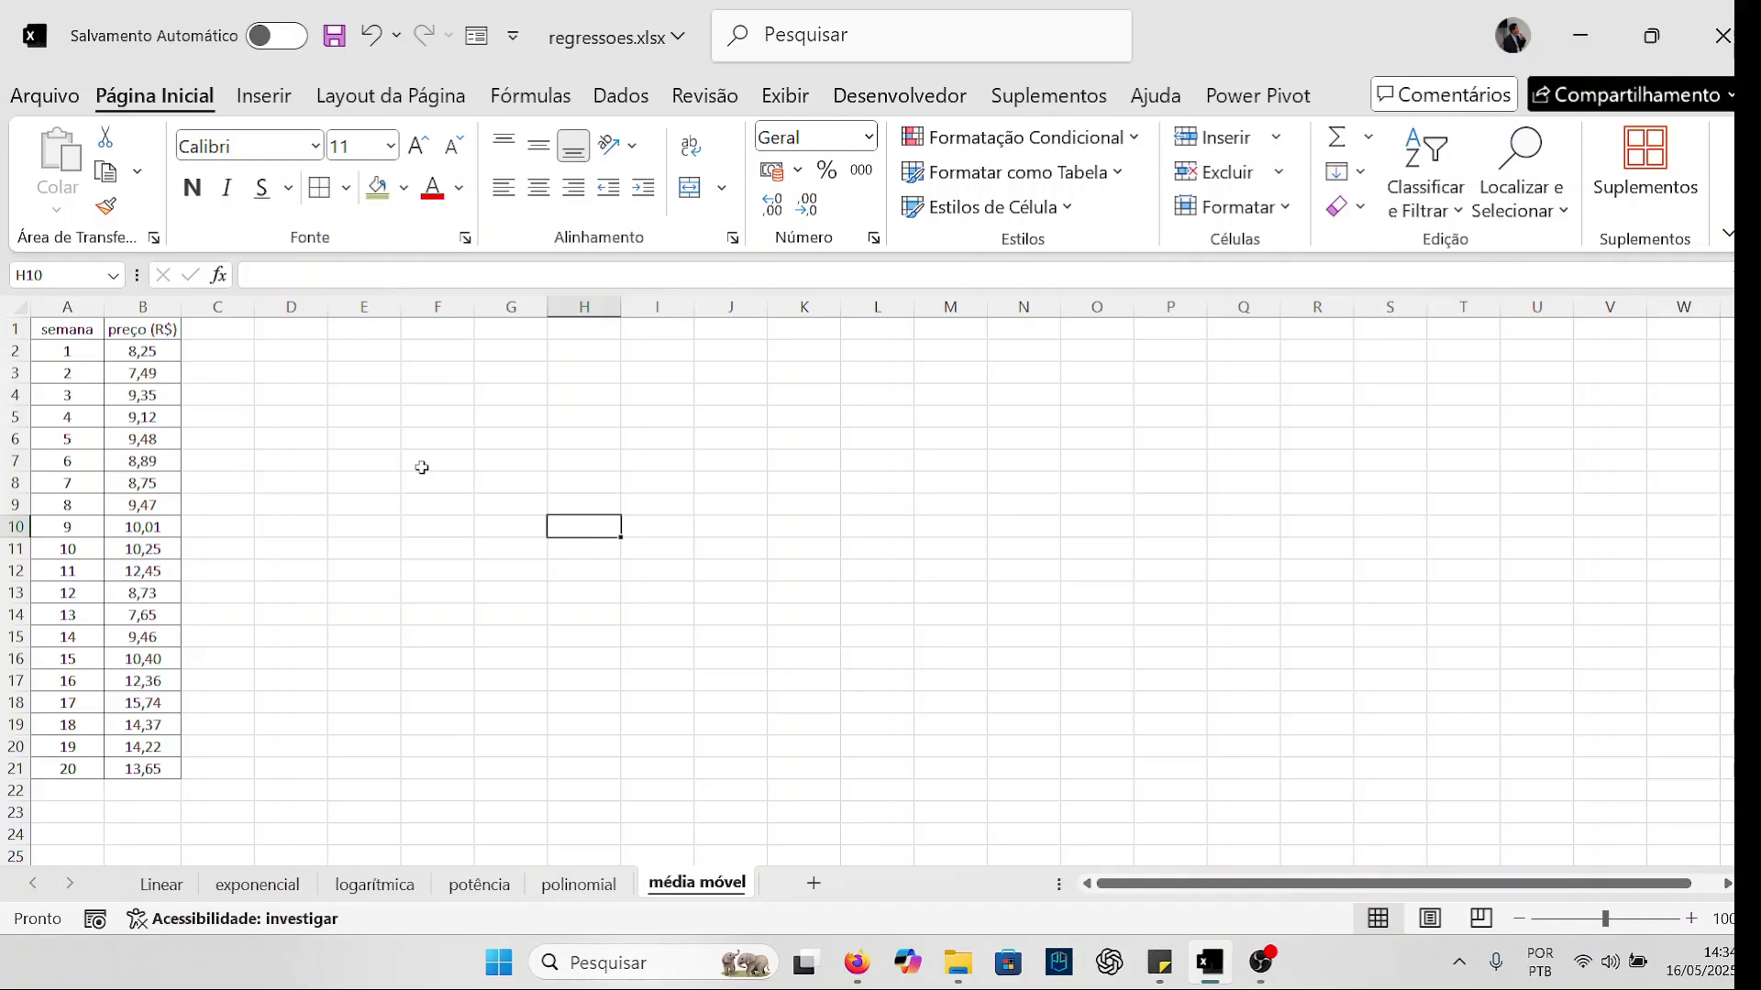
# Insert a markers-only scatter chart from the semana and preço (R$) data in A1:B21
pyautogui.scroll(2, 384, 492)
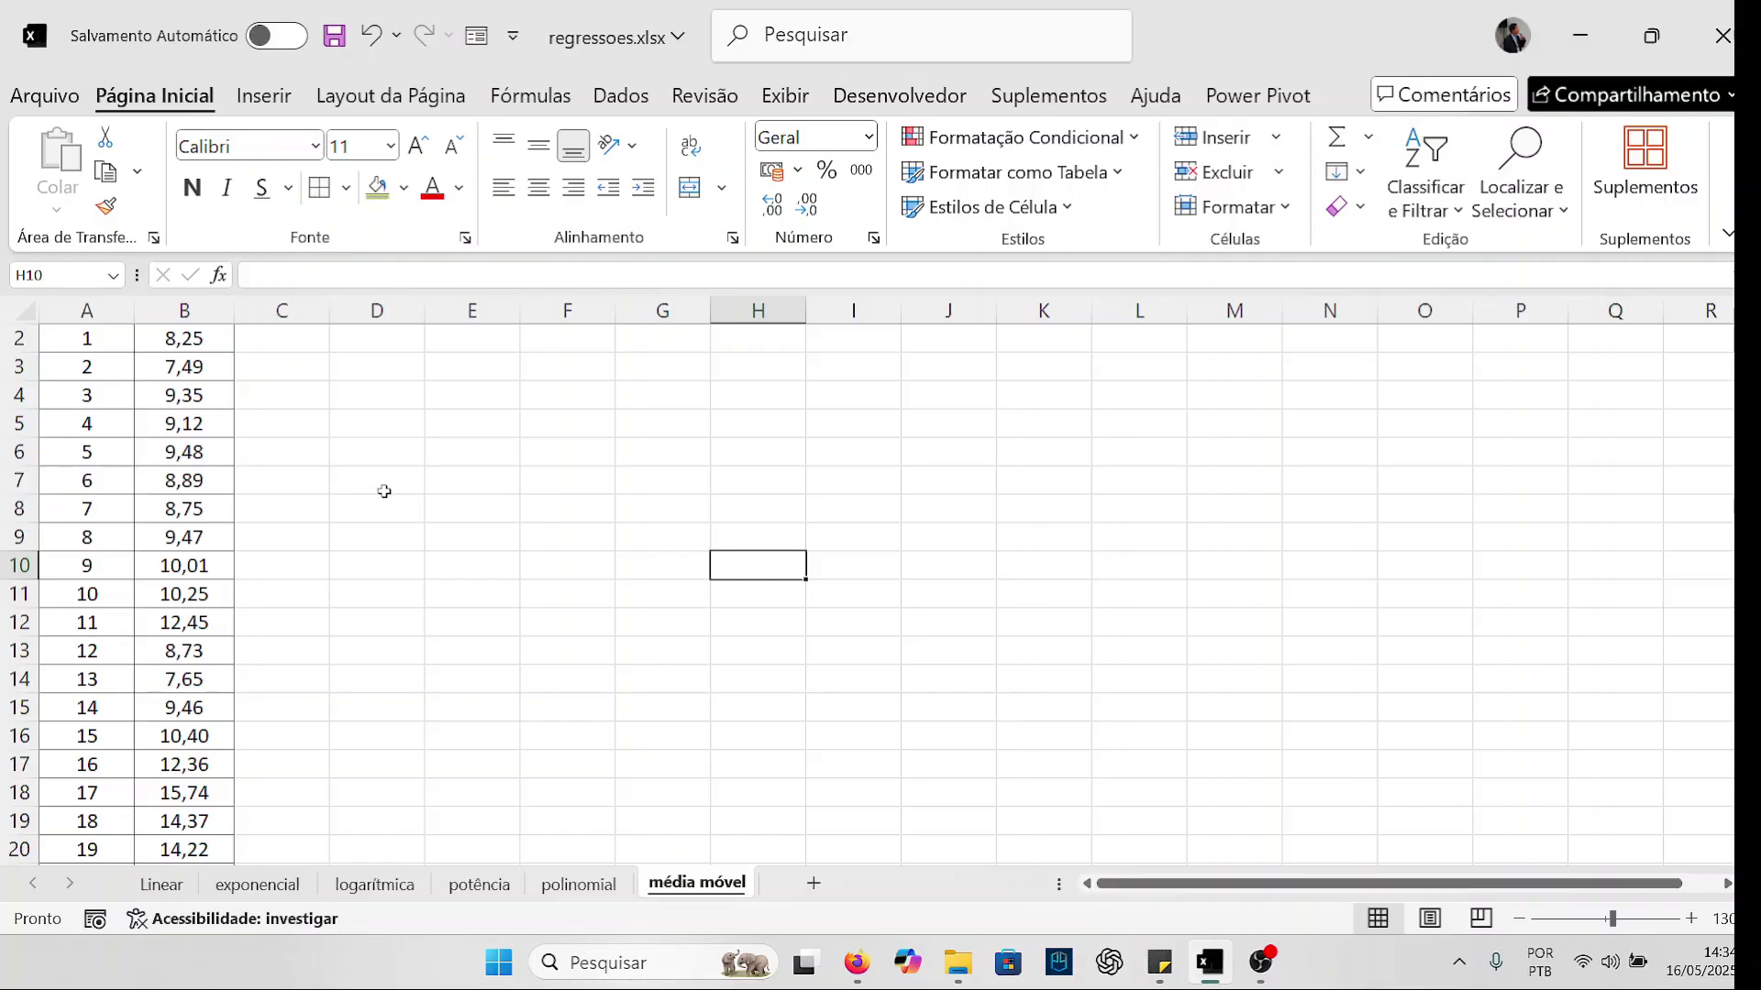
pyautogui.scroll(1, 385, 492)
pyautogui.scroll(-2, 384, 492)
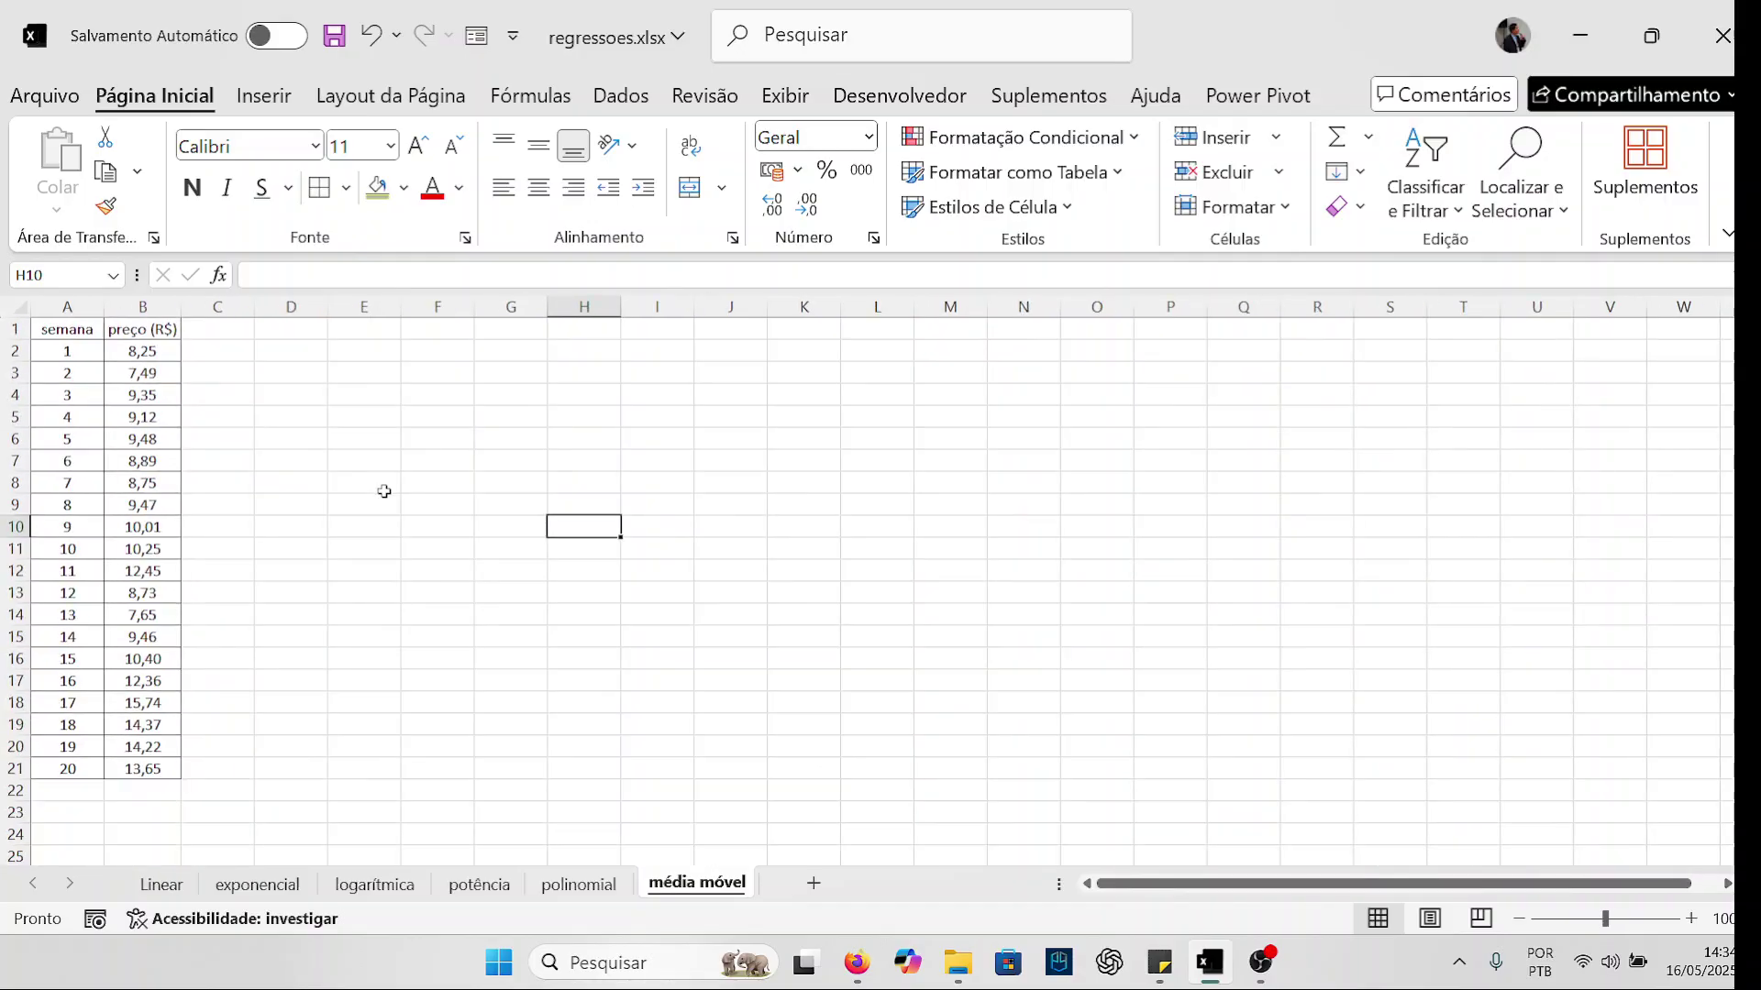
pyautogui.moveTo(89, 330); pyautogui.dragTo(142, 770)
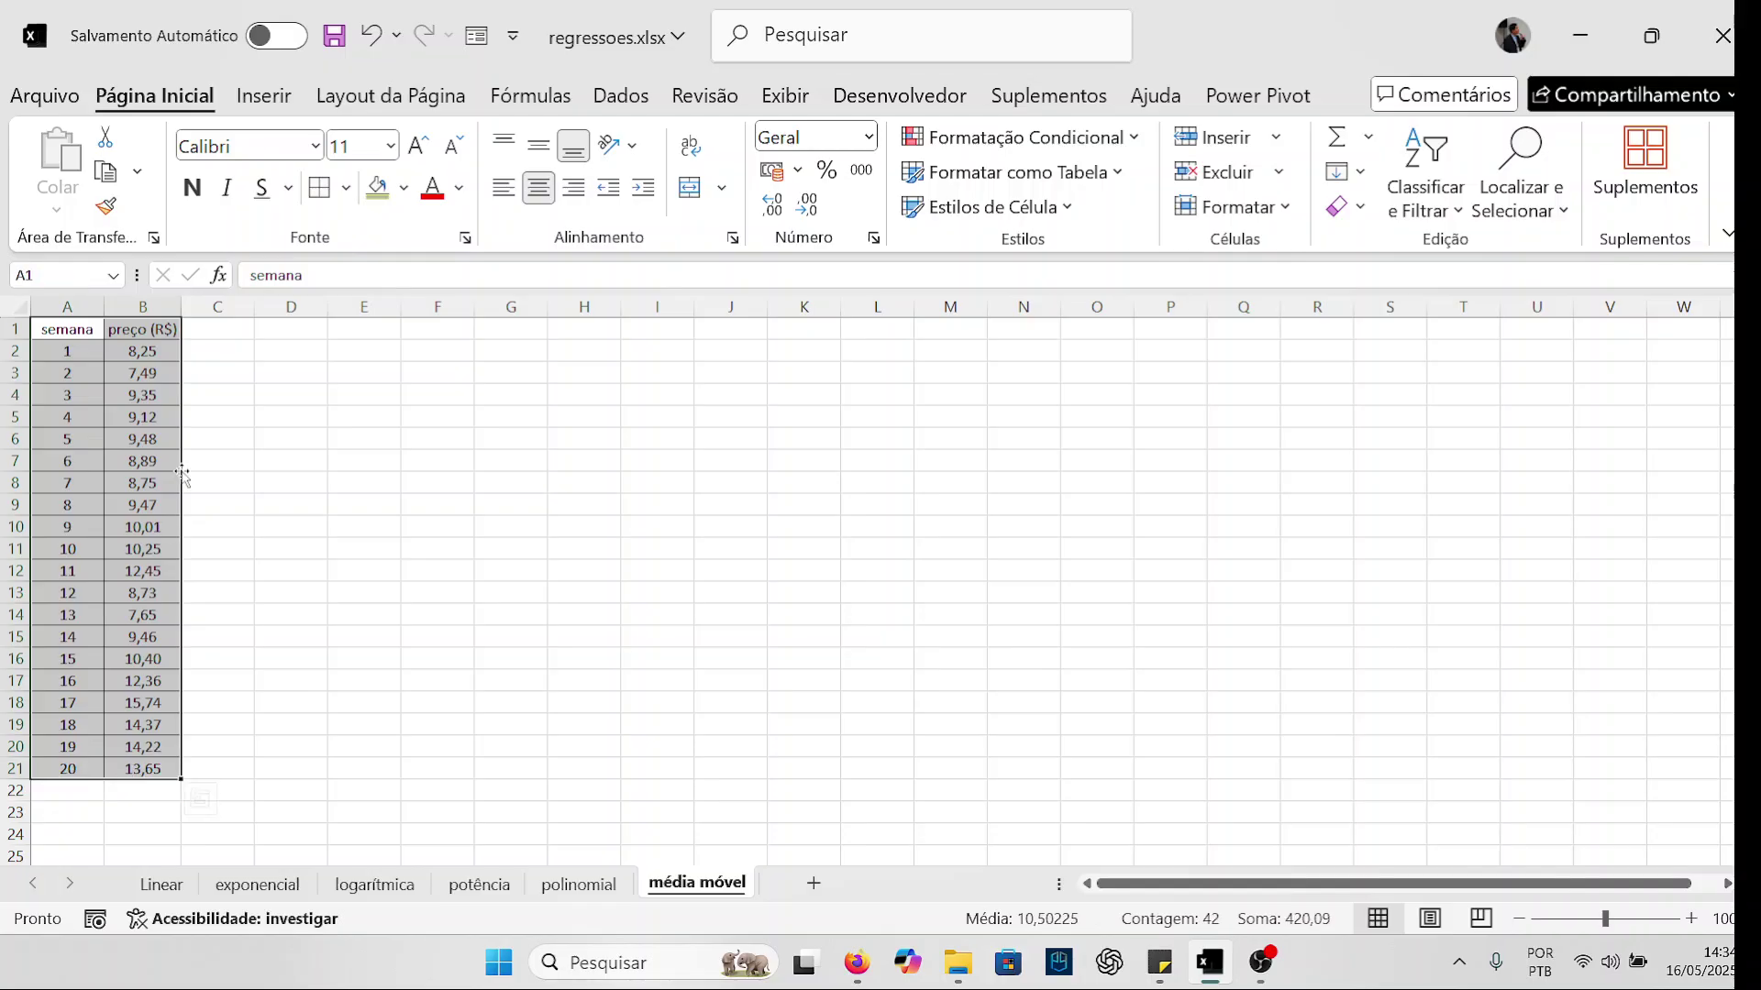
pyautogui.click(264, 96)
pyautogui.click(653, 205)
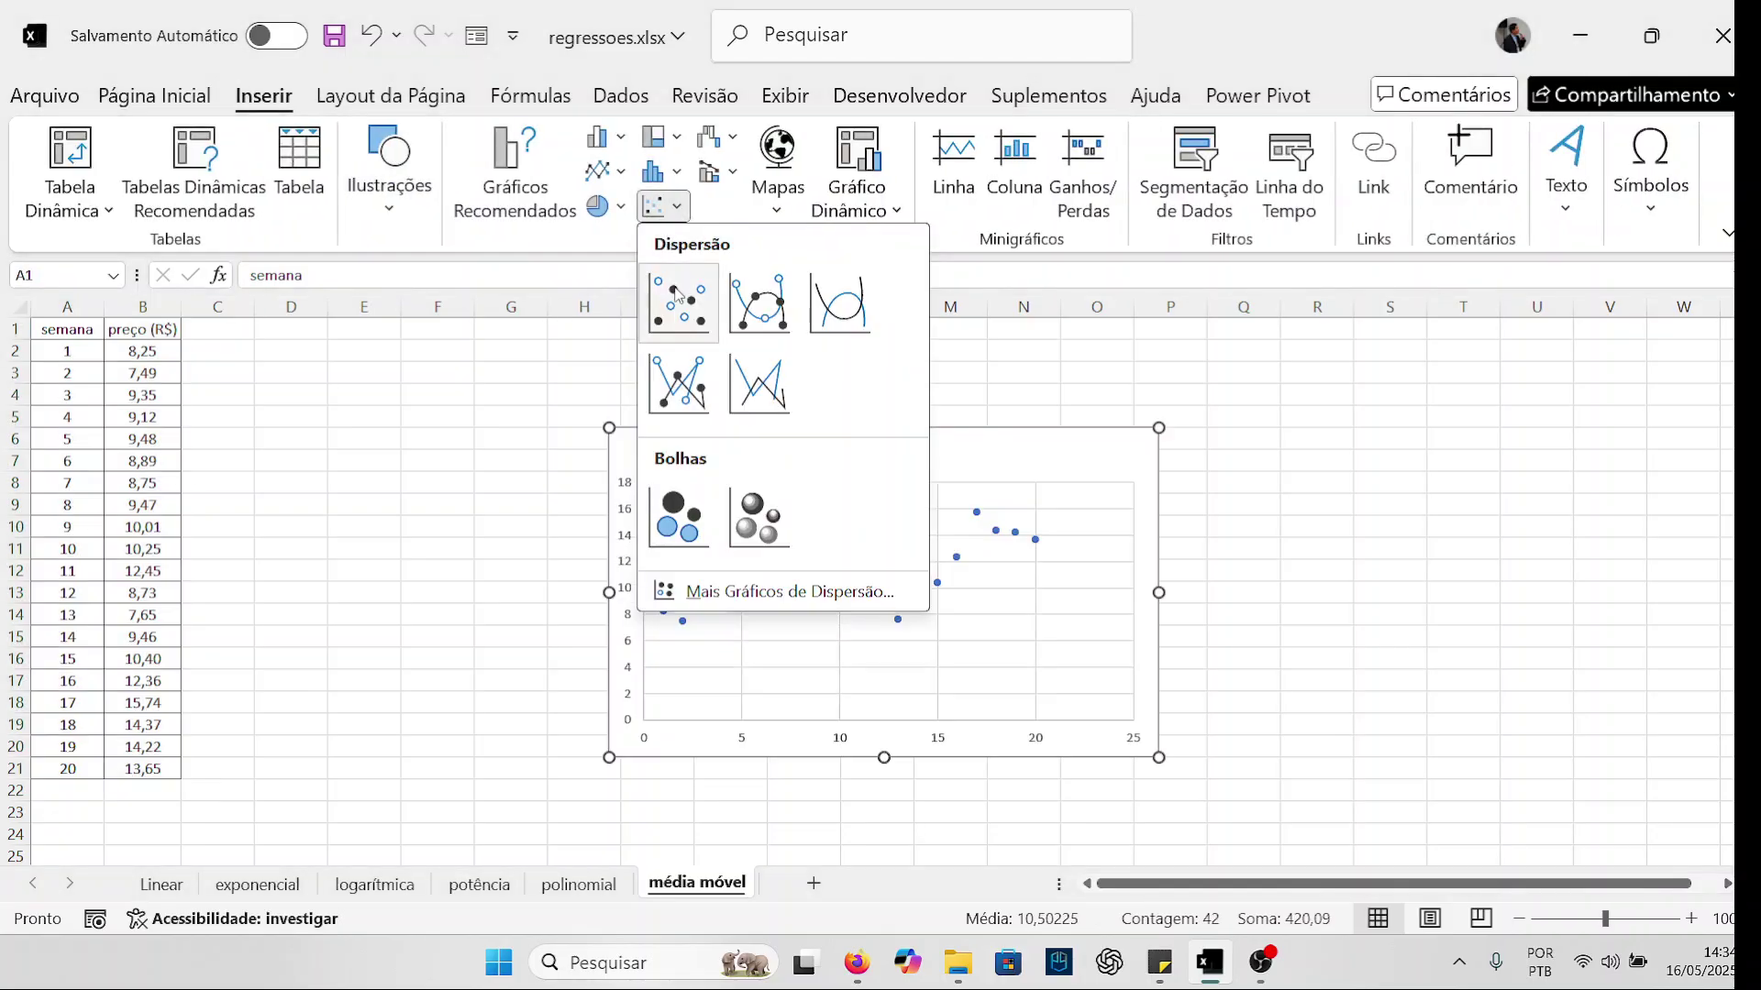
pyautogui.click(684, 299)
# Remove the chart's title and gridlines and add titles to its axes
pyautogui.click(832, 455)
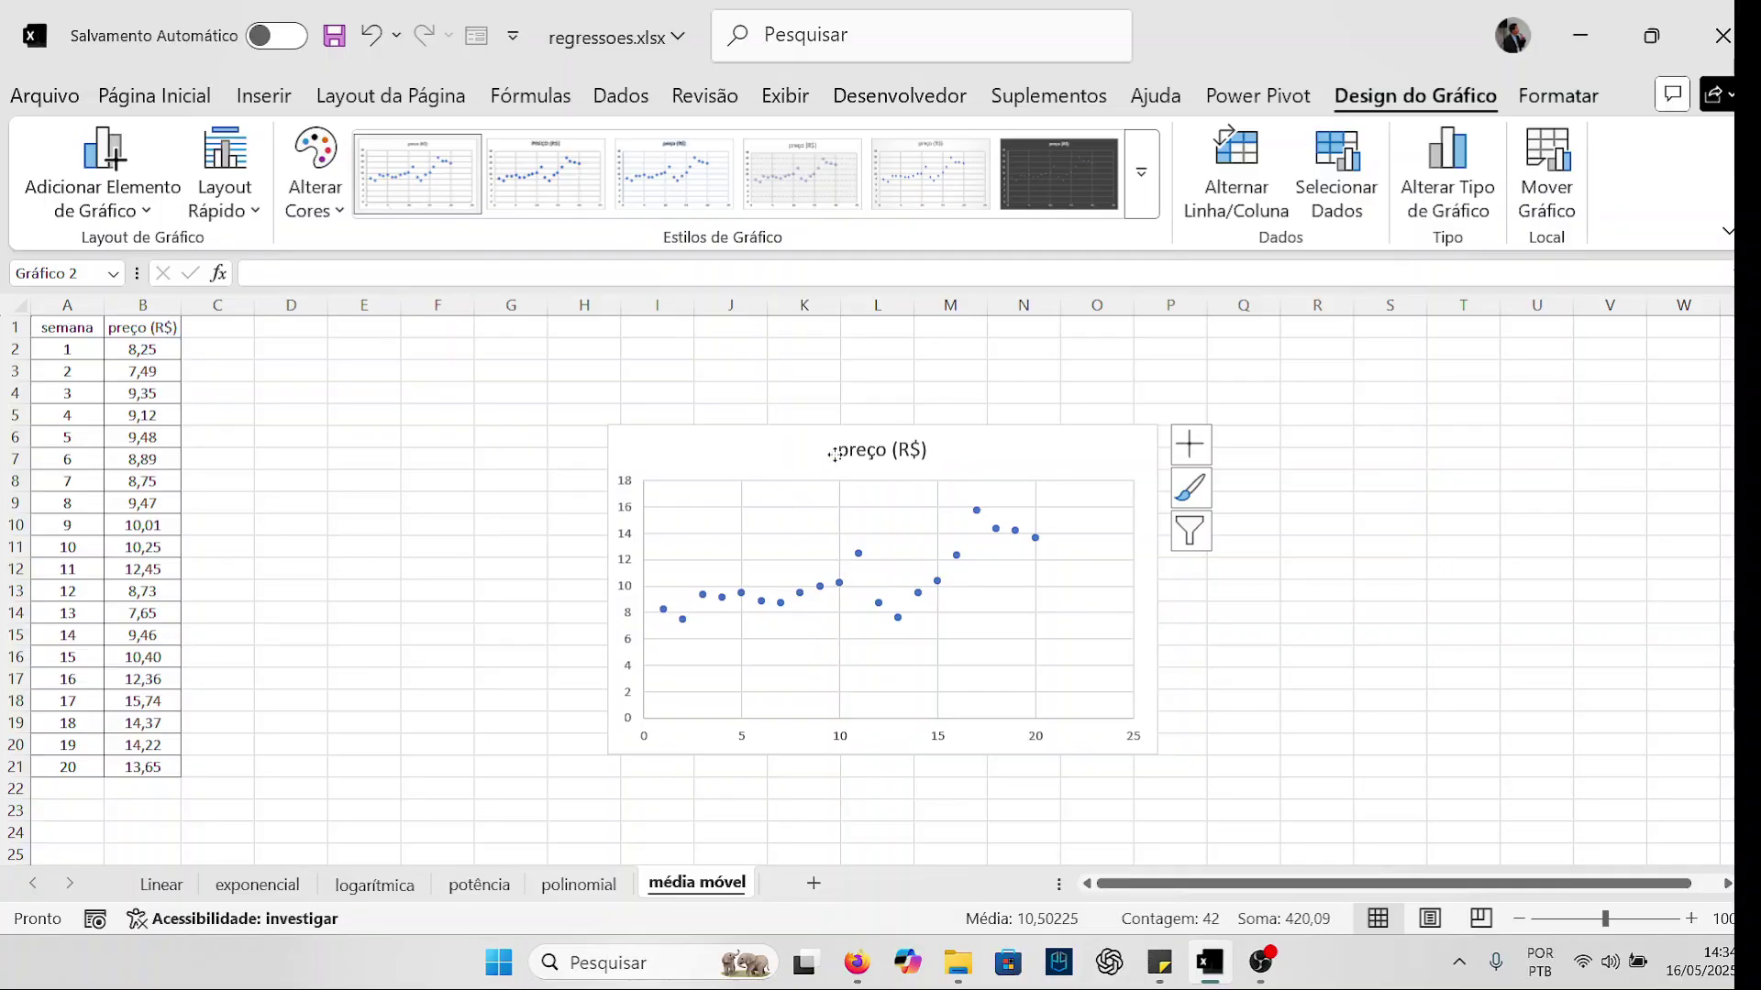
pyautogui.press('Delete')
pyautogui.click(1191, 447)
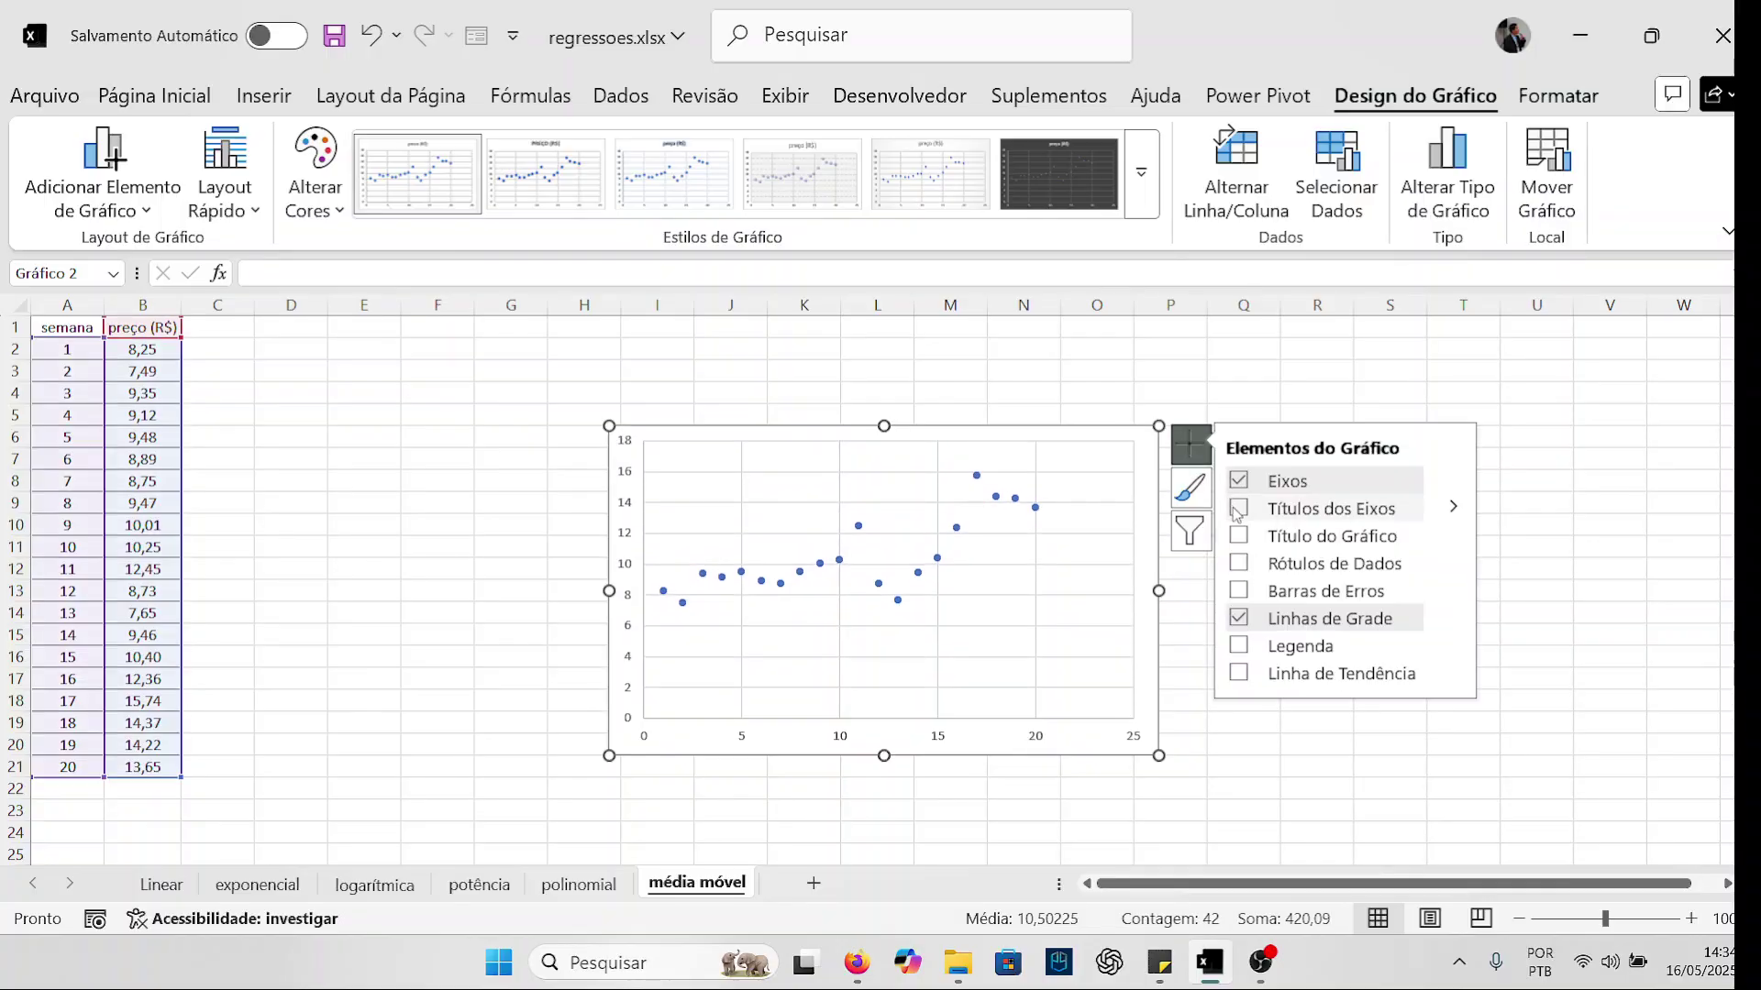
pyautogui.click(1238, 508)
pyautogui.click(1238, 619)
# Set the chart's horizontal axis title to "Semana"
pyautogui.click(908, 727)
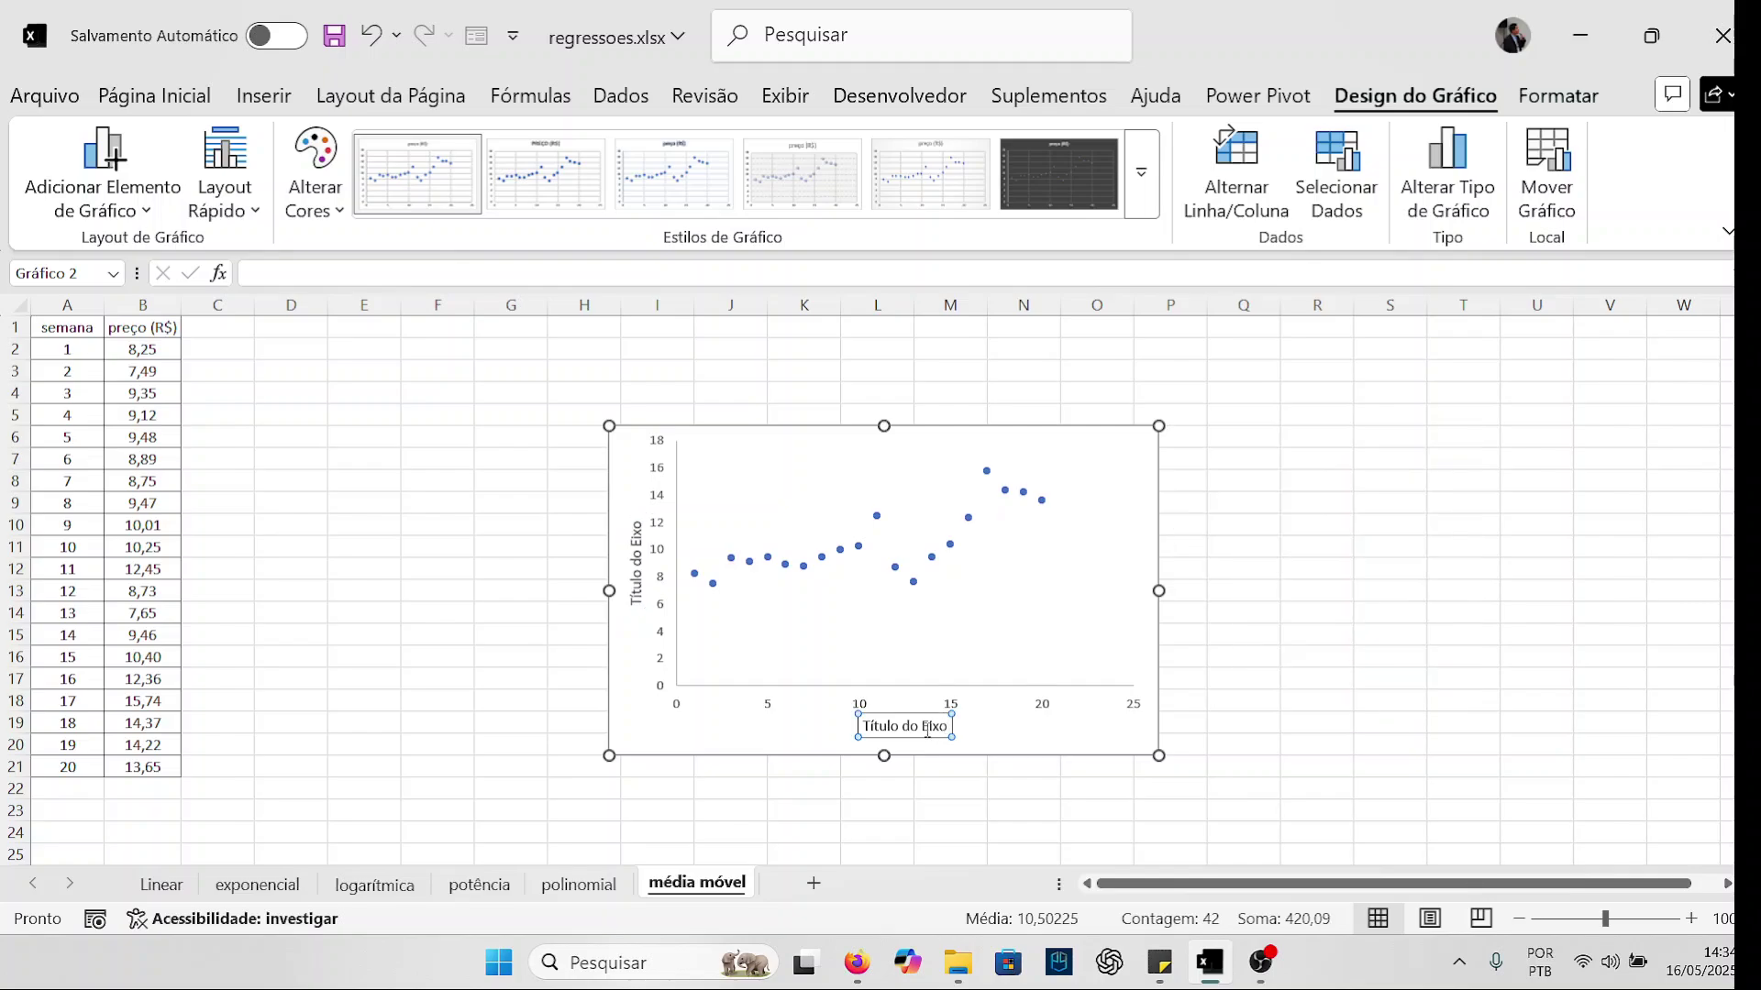
pyautogui.tripleClick(913, 729)
pyautogui.click(909, 727)
pyautogui.write('Semana')
pyautogui.doubleClick(903, 731)
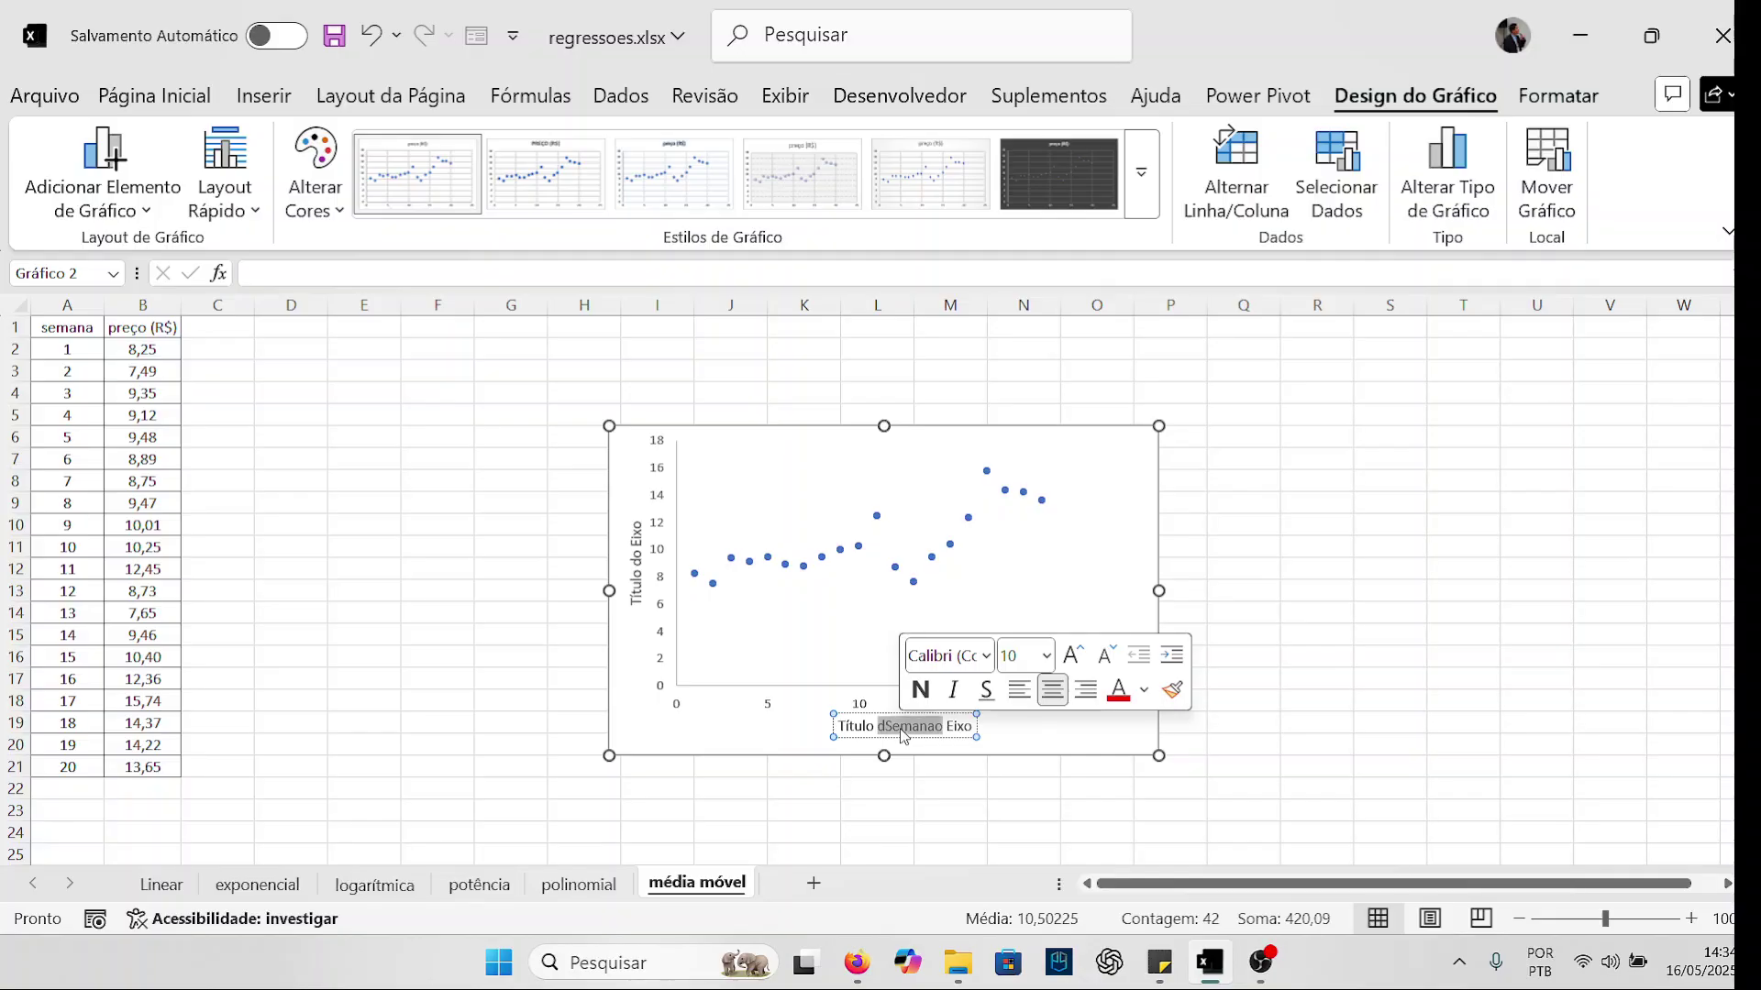
pyautogui.tripleClick(903, 731)
pyautogui.write('Se')
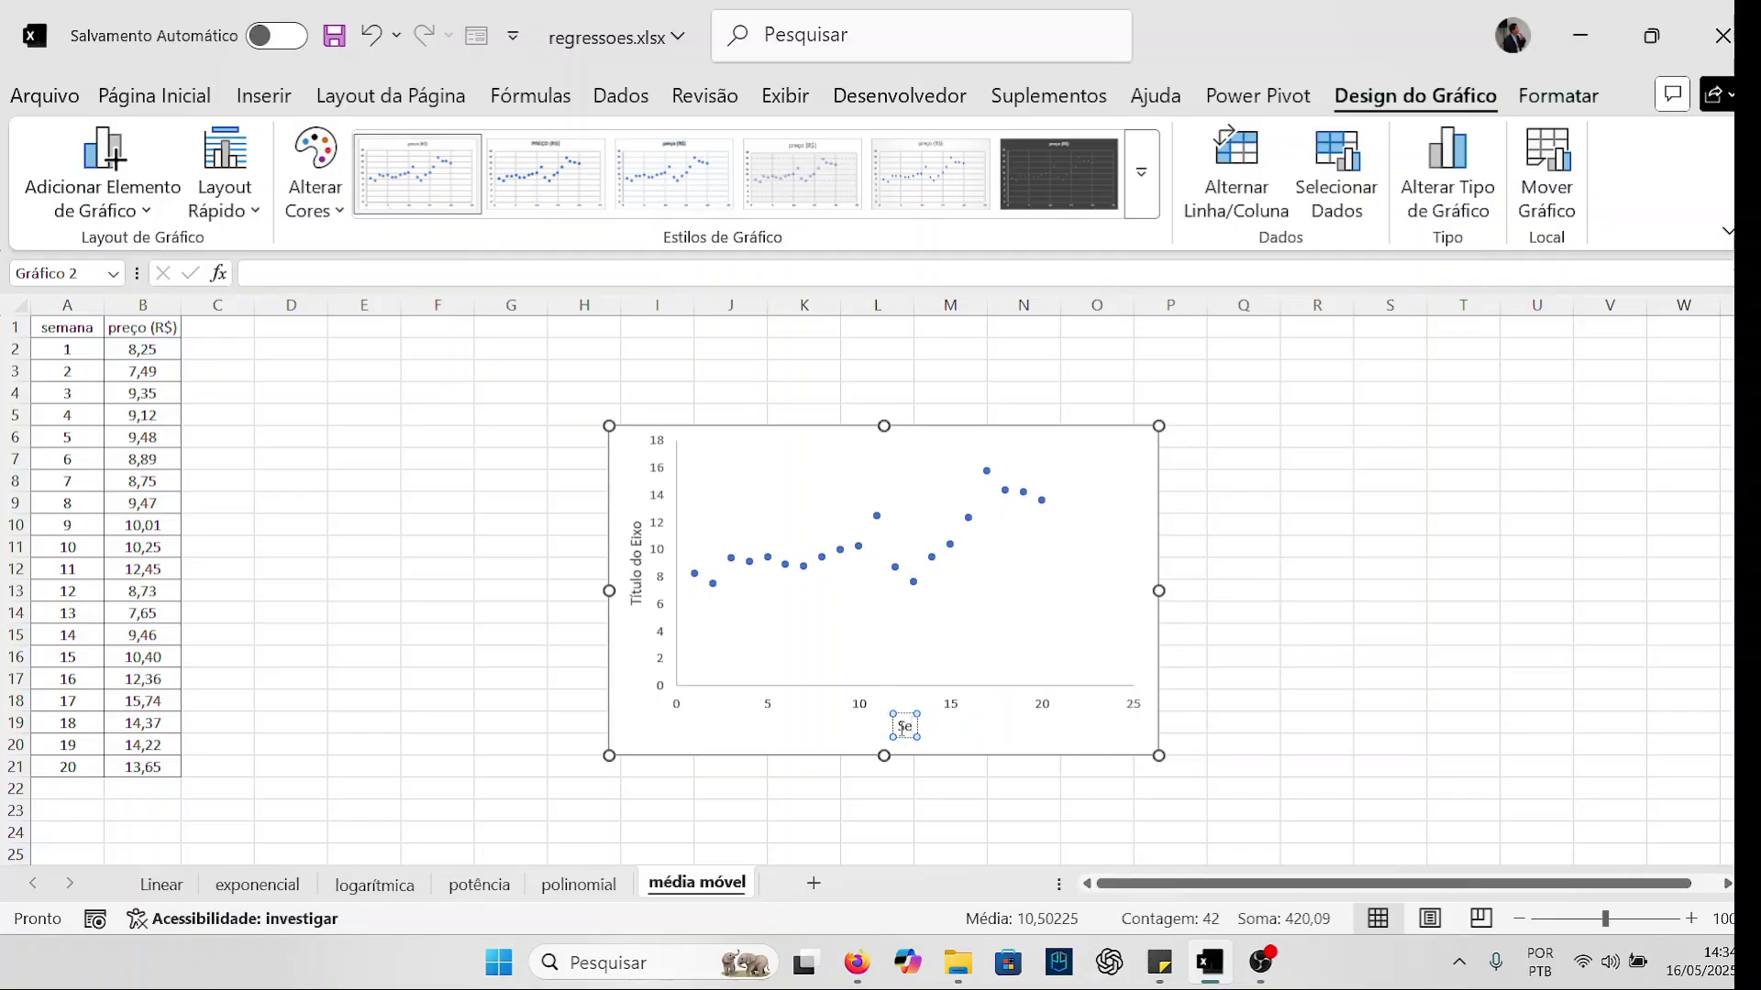
pyautogui.write('mana')
# Set the chart's vertical axis title to "Preço (R$)"
pyautogui.click(634, 556)
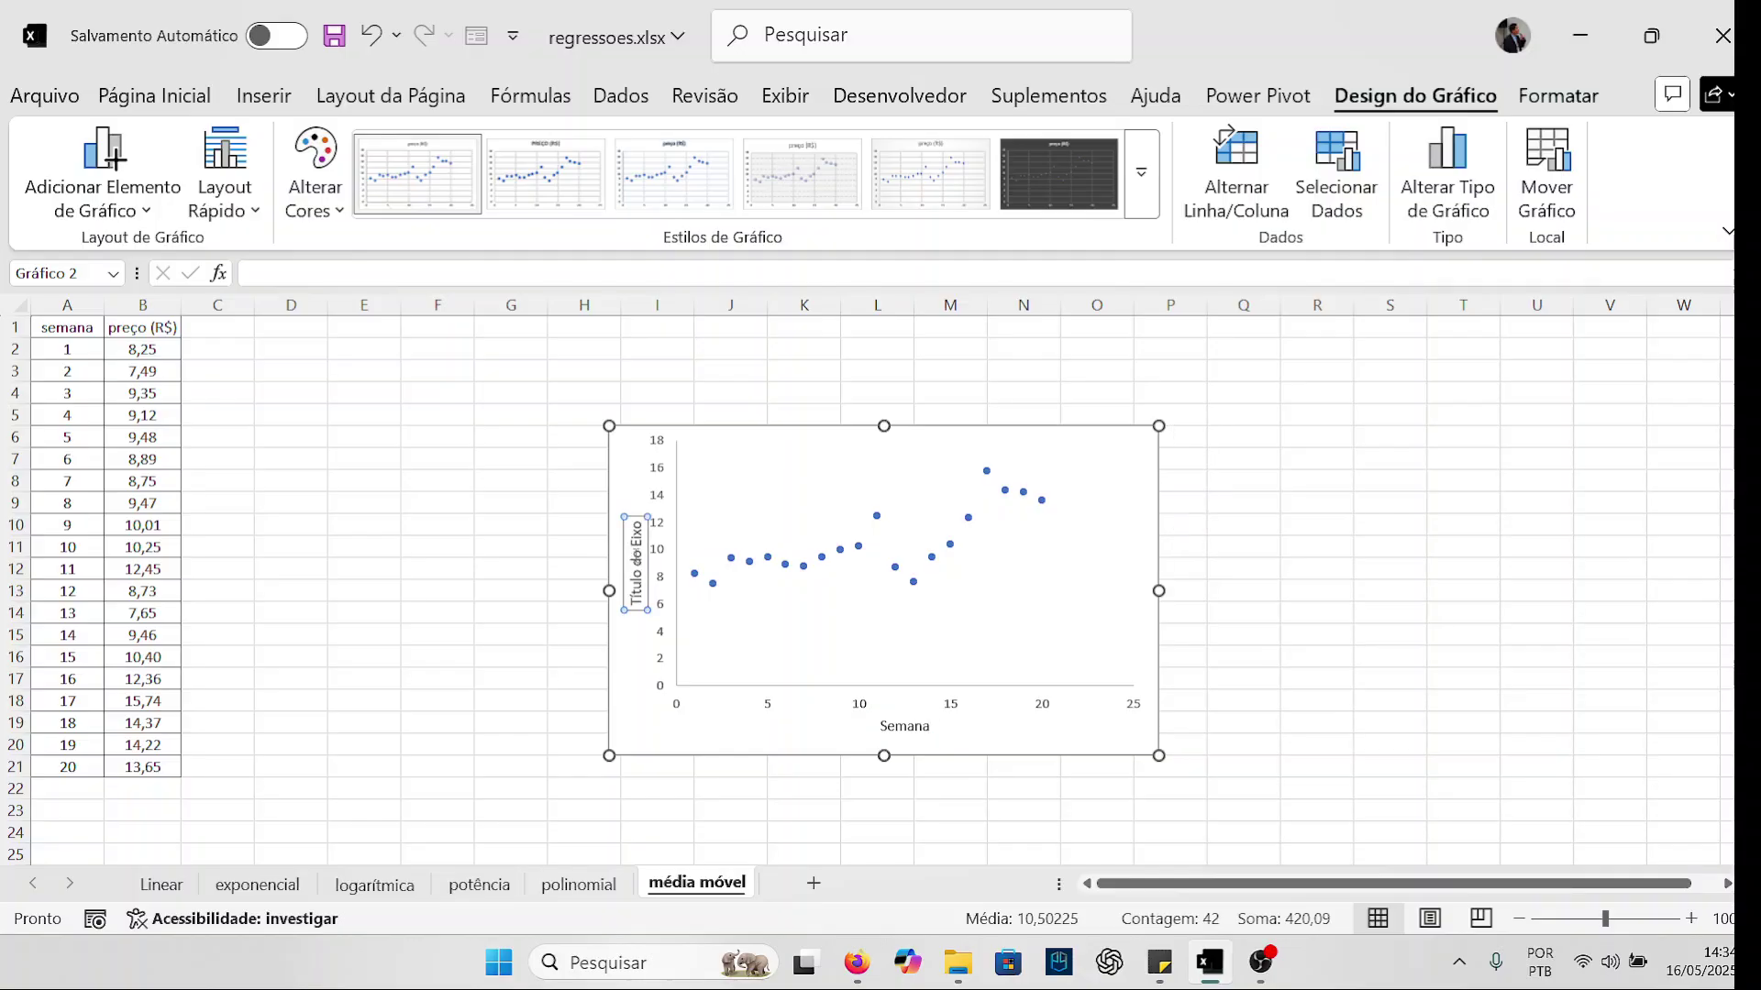
pyautogui.tripleClick(633, 556)
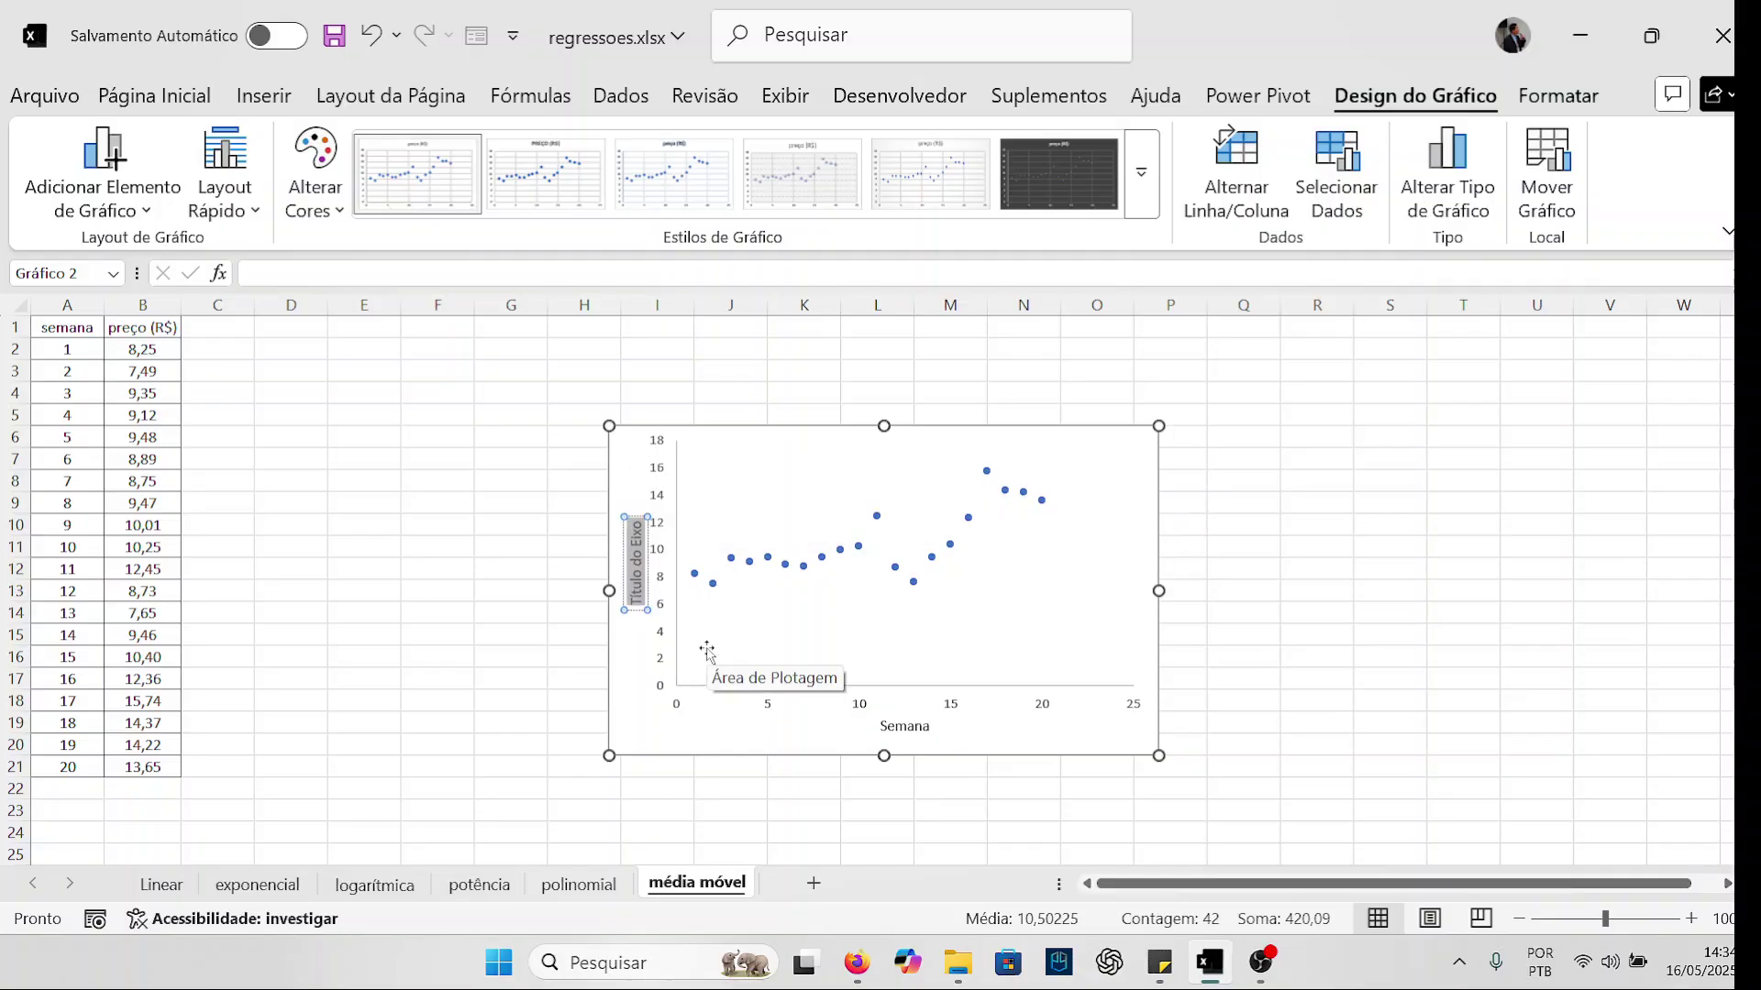
pyautogui.write('preço (R$')
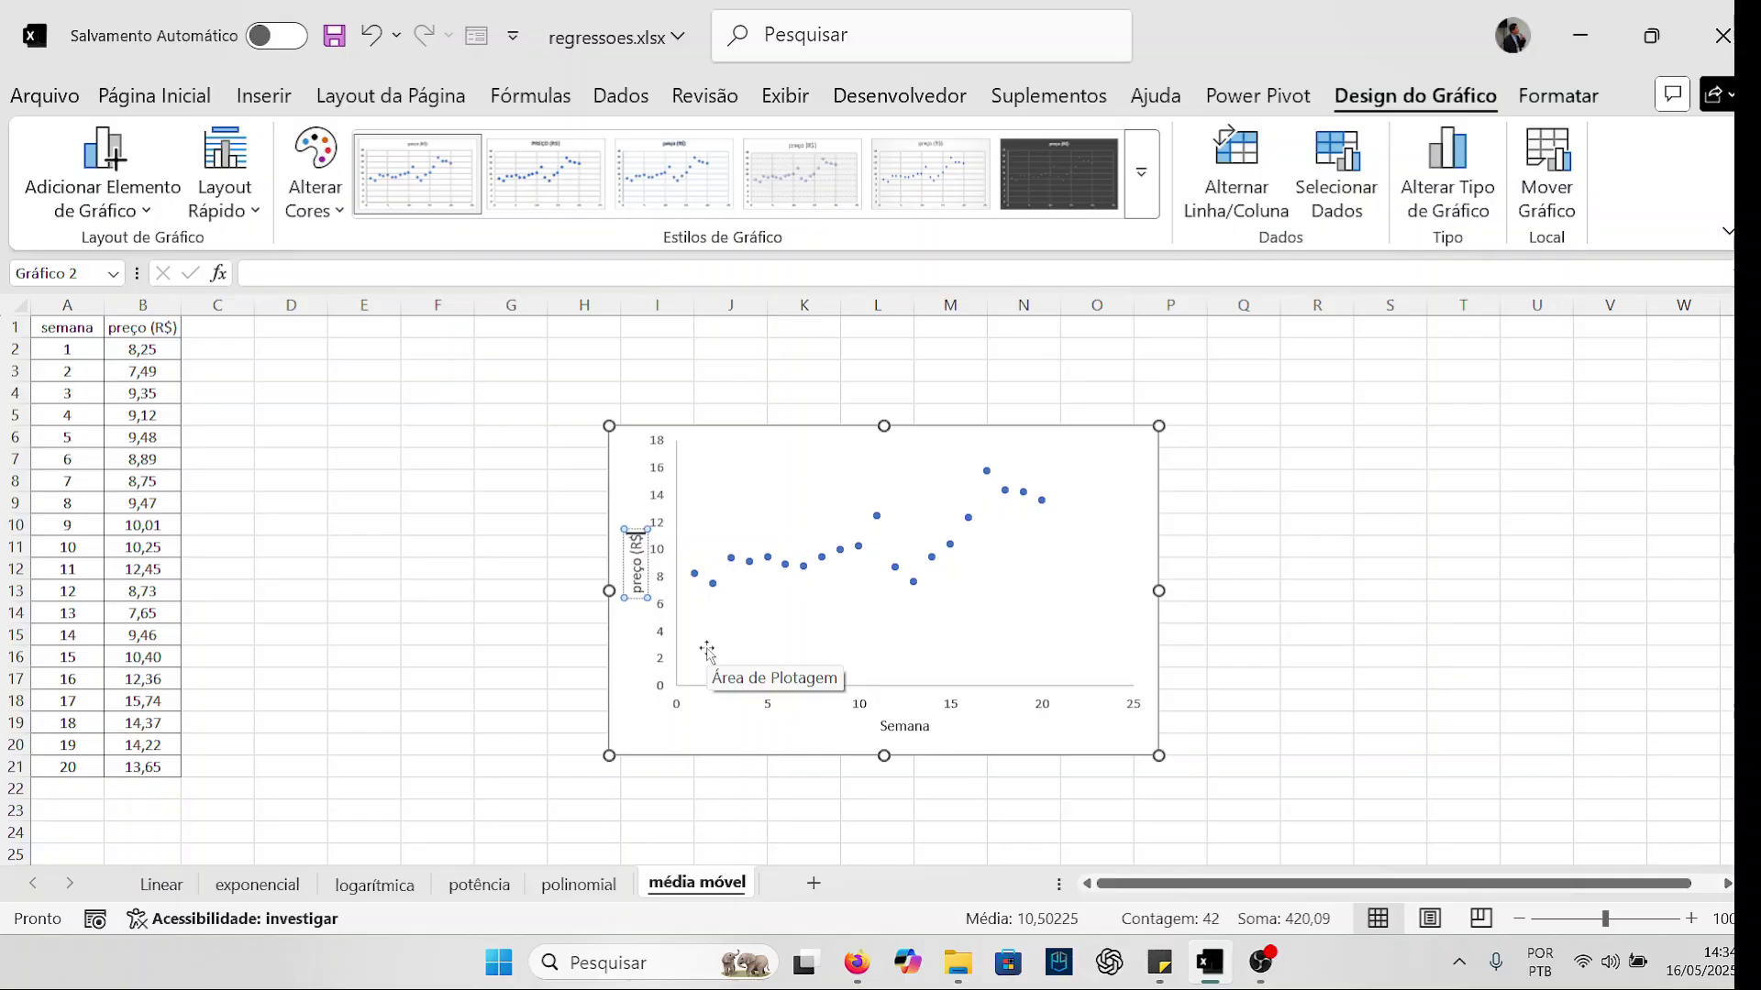
pyautogui.write(')')
pyautogui.press('Home')
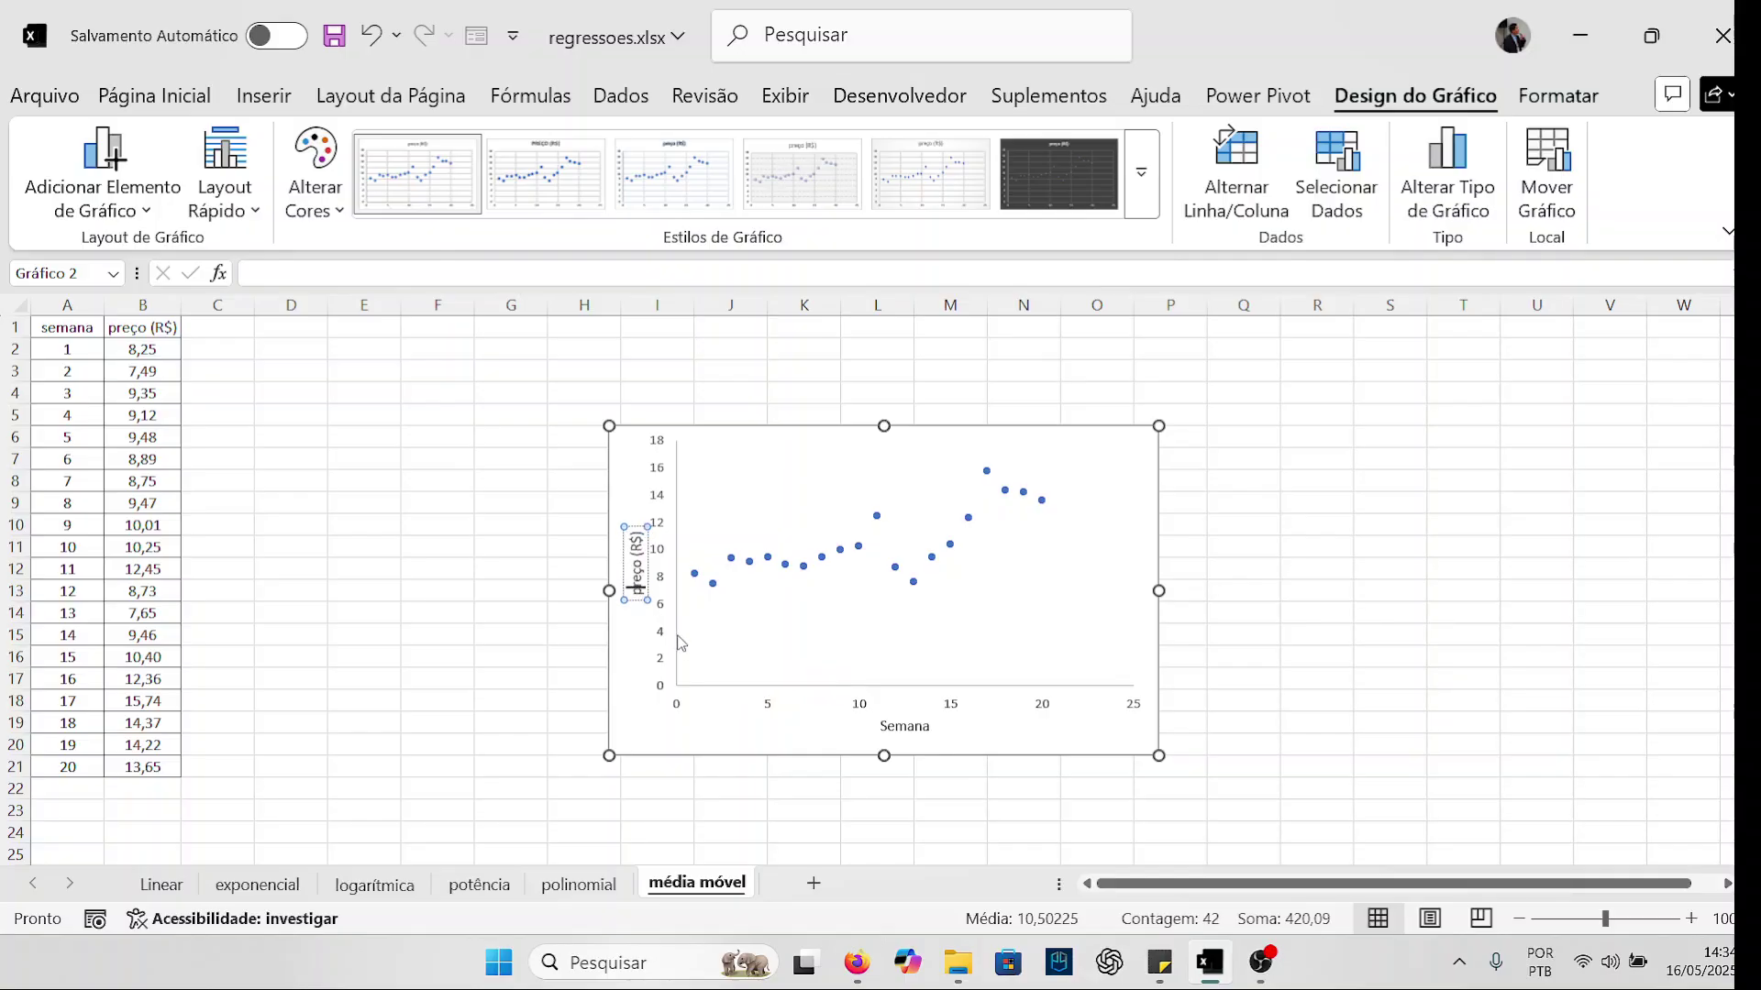
pyautogui.press('Delete')
pyautogui.write('P')
# Set the chart's font size to 16, and place and enlarge it beside the data to span about E3:N23
pyautogui.click(717, 424)
pyautogui.click(154, 95)
pyautogui.click(390, 147)
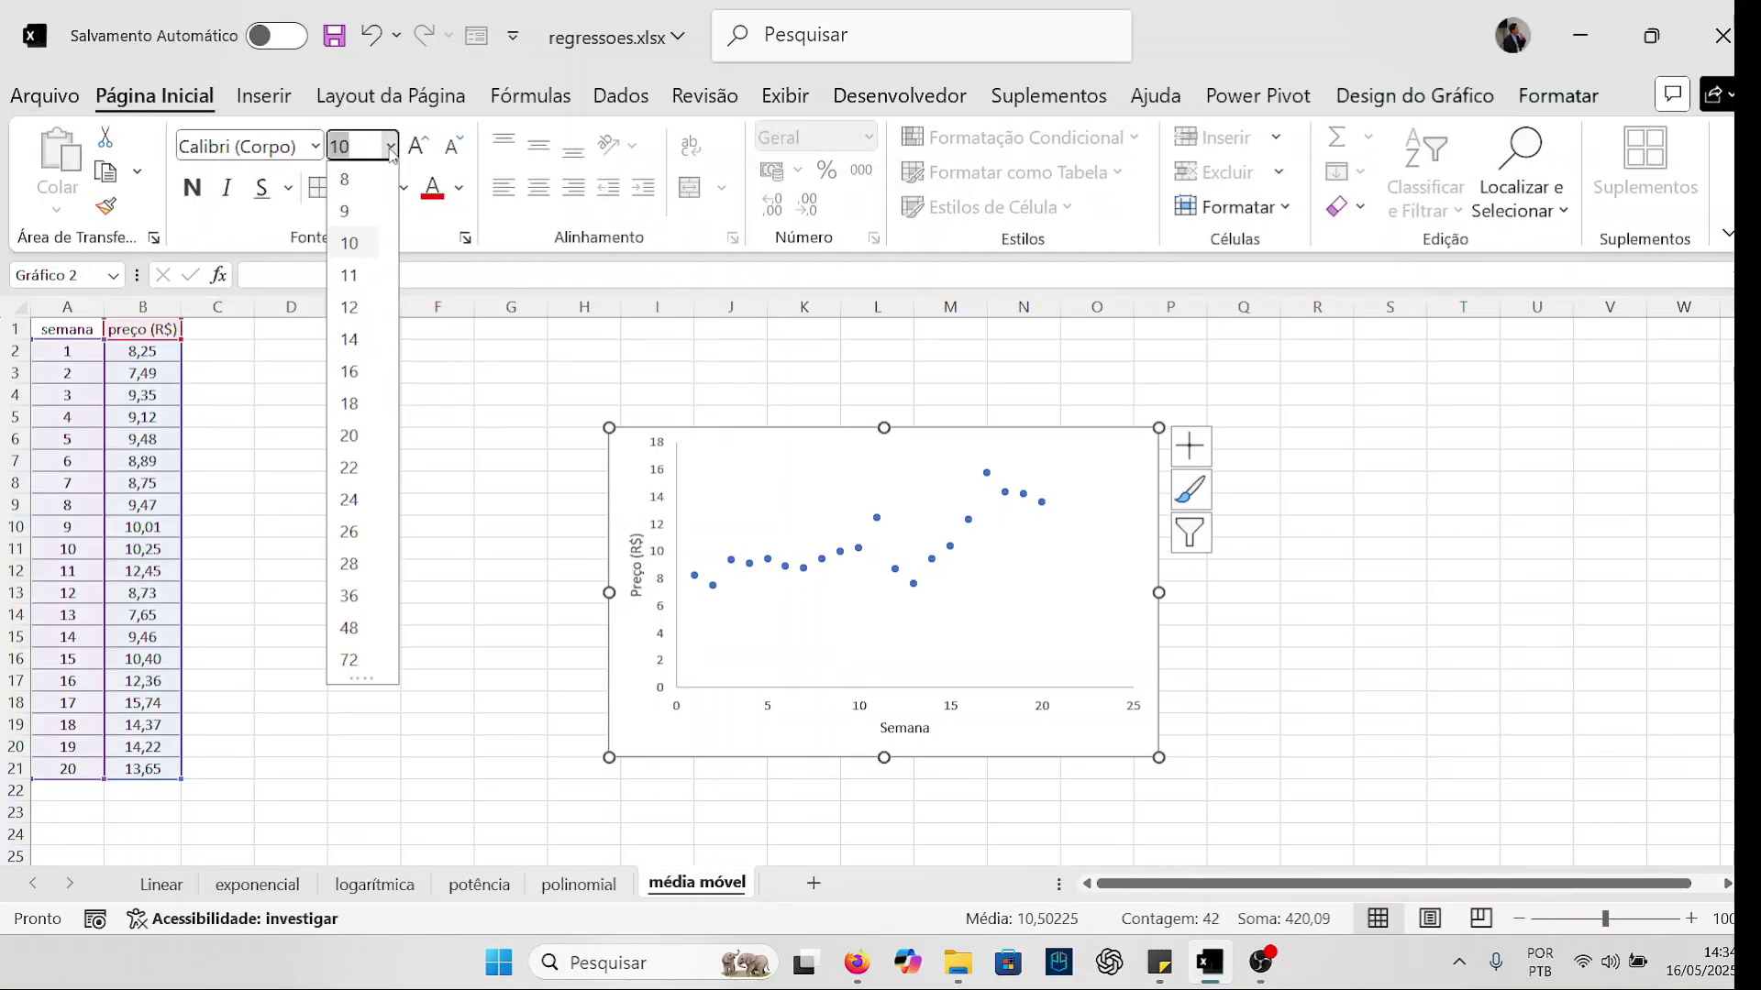
pyautogui.click(349, 372)
pyautogui.moveTo(797, 436); pyautogui.dragTo(539, 372)
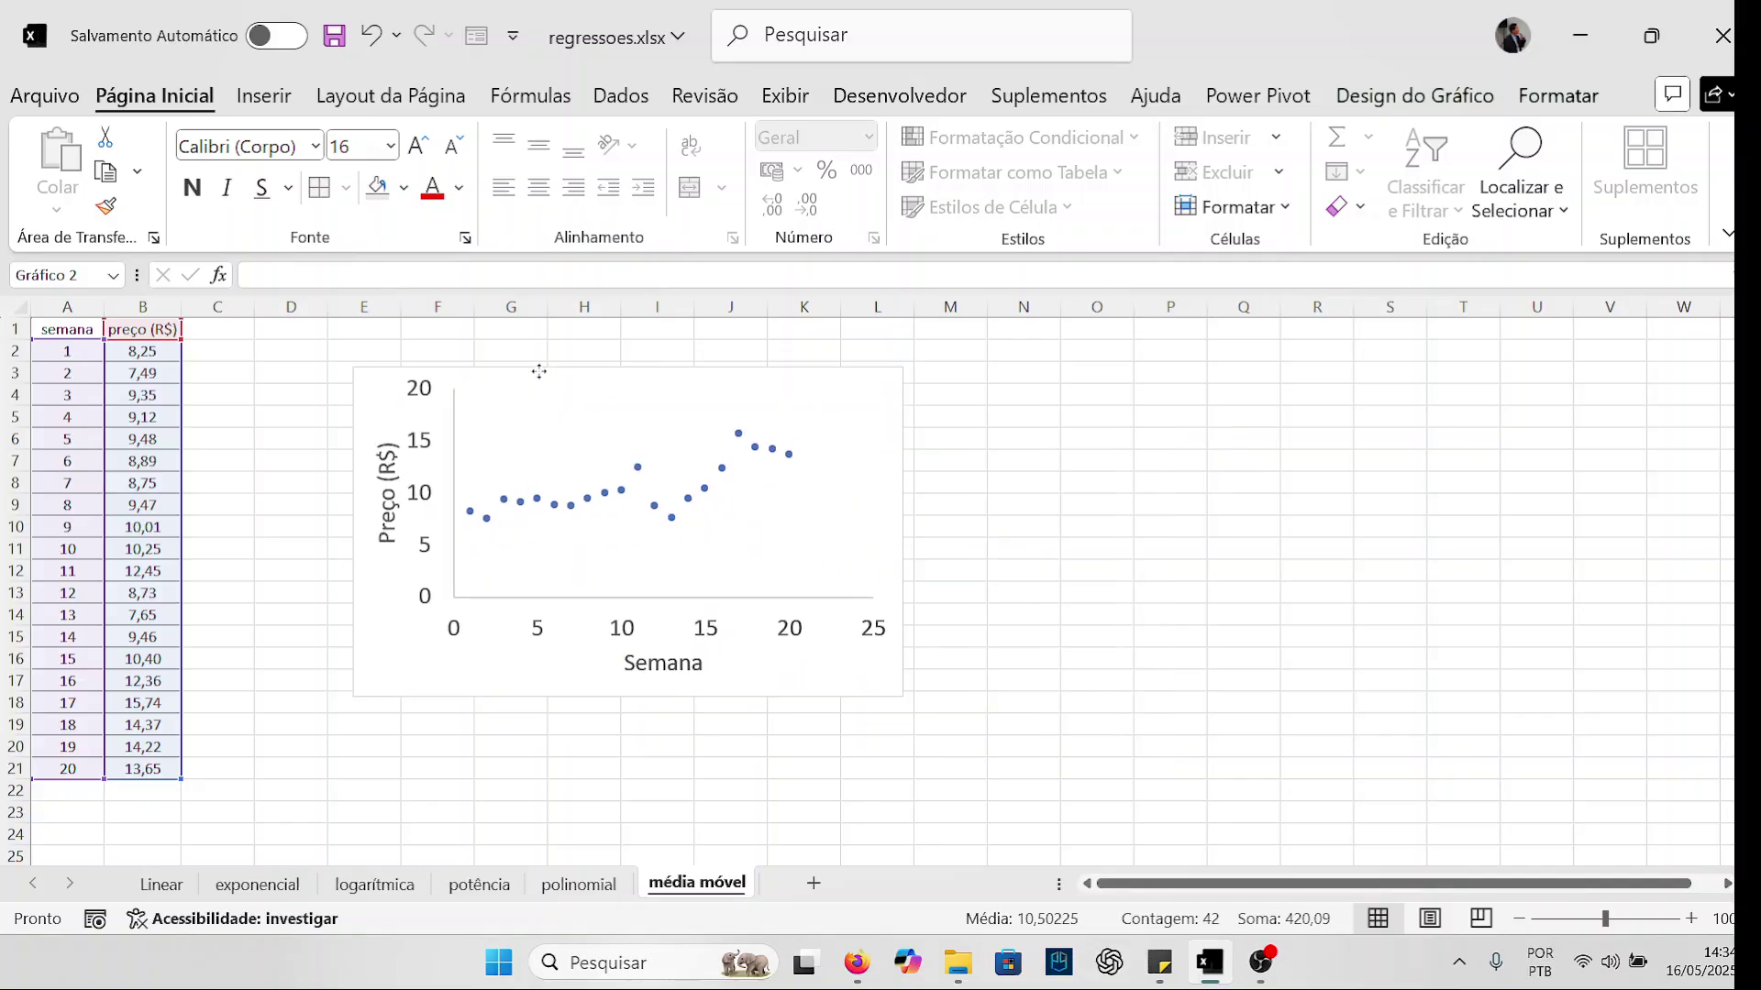
pyautogui.moveTo(903, 696); pyautogui.dragTo(1037, 819)
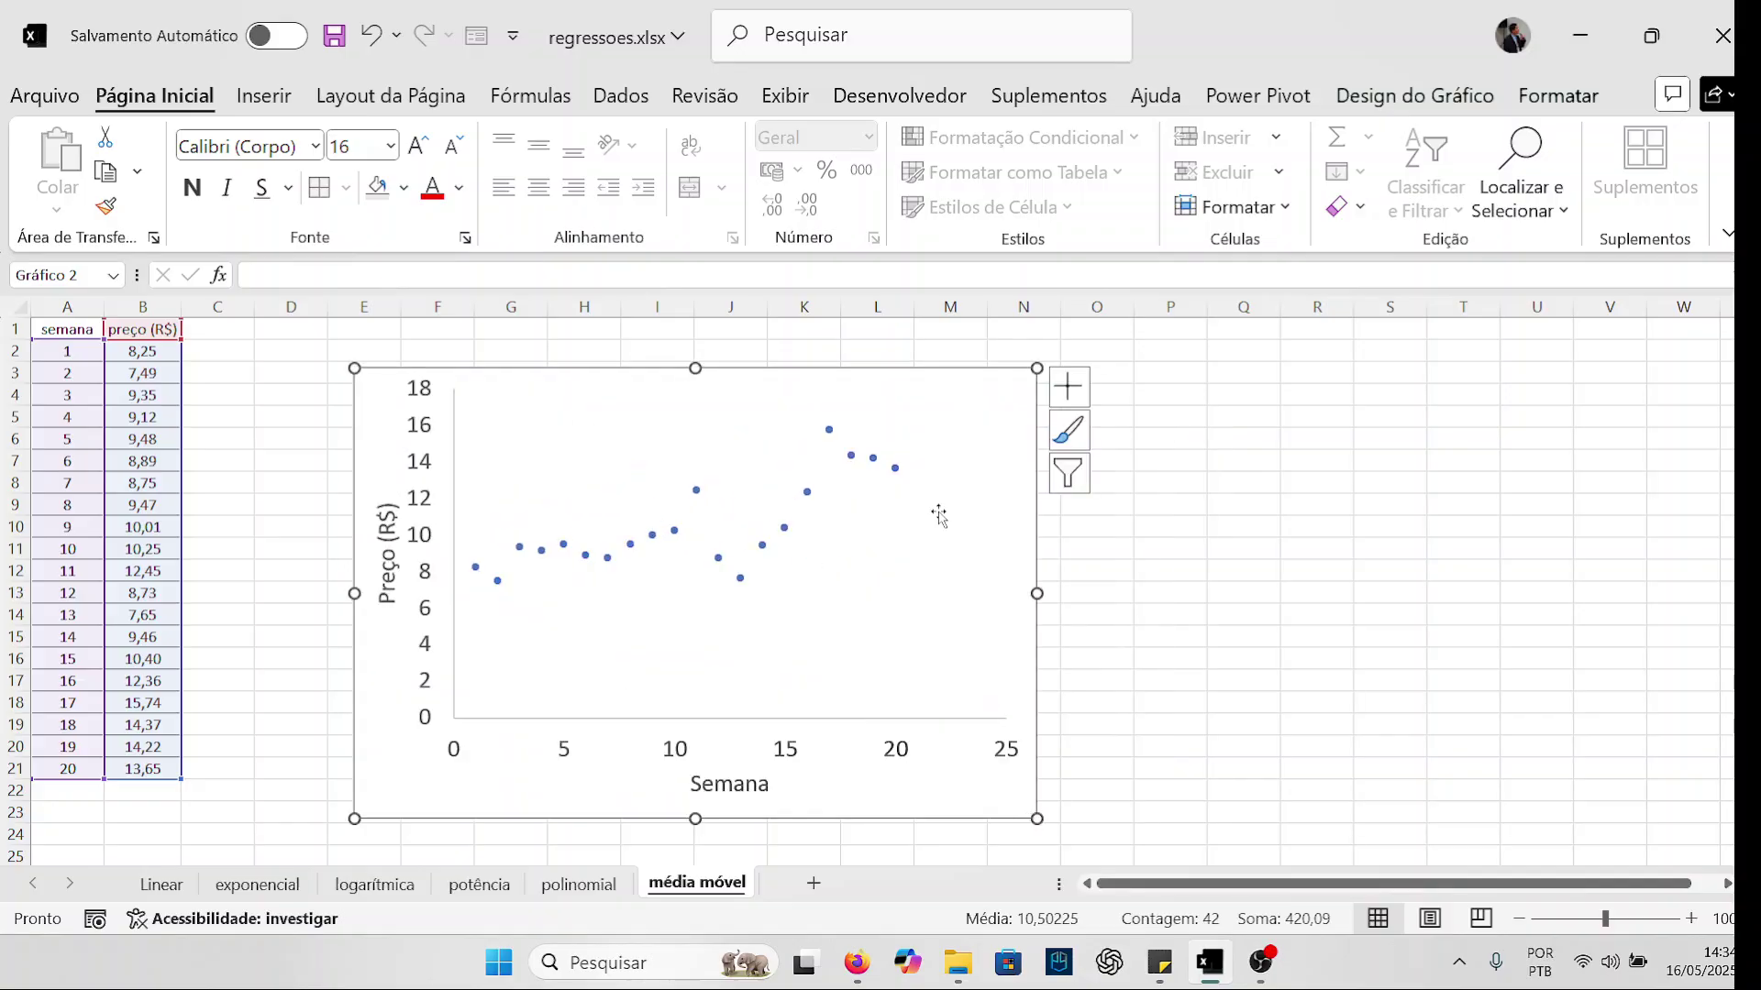
pyautogui.click(895, 467)
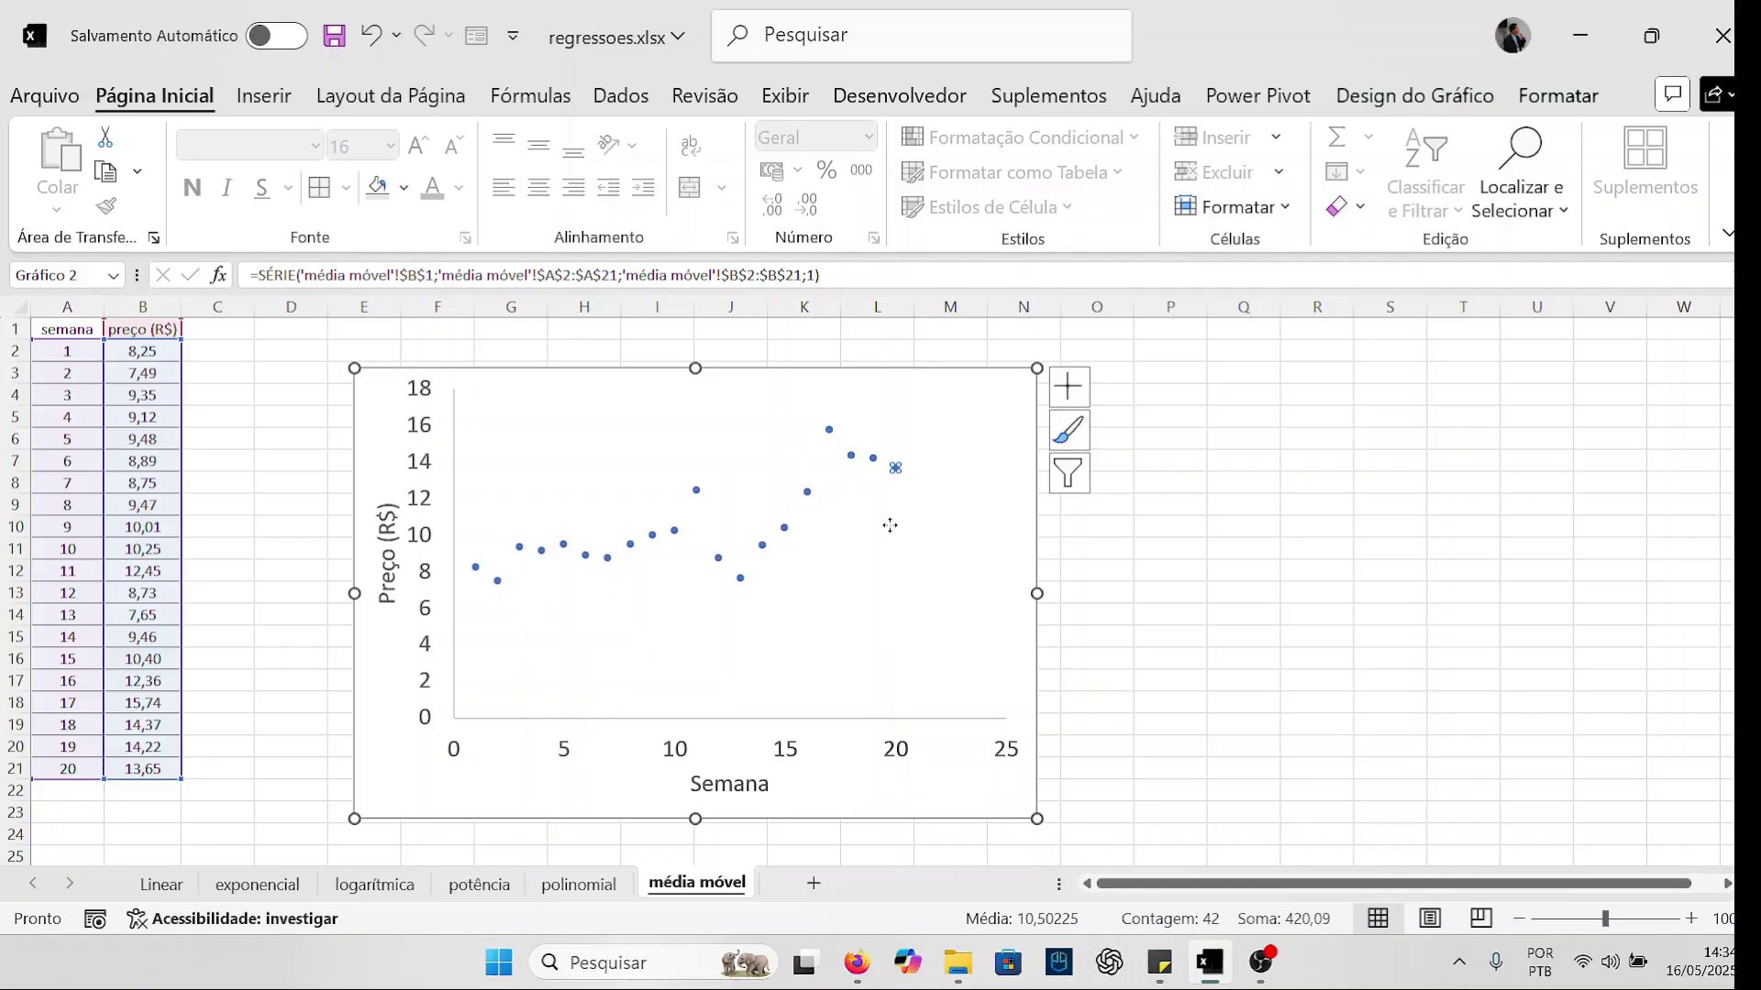
pyautogui.click(889, 466)
pyautogui.click(891, 468)
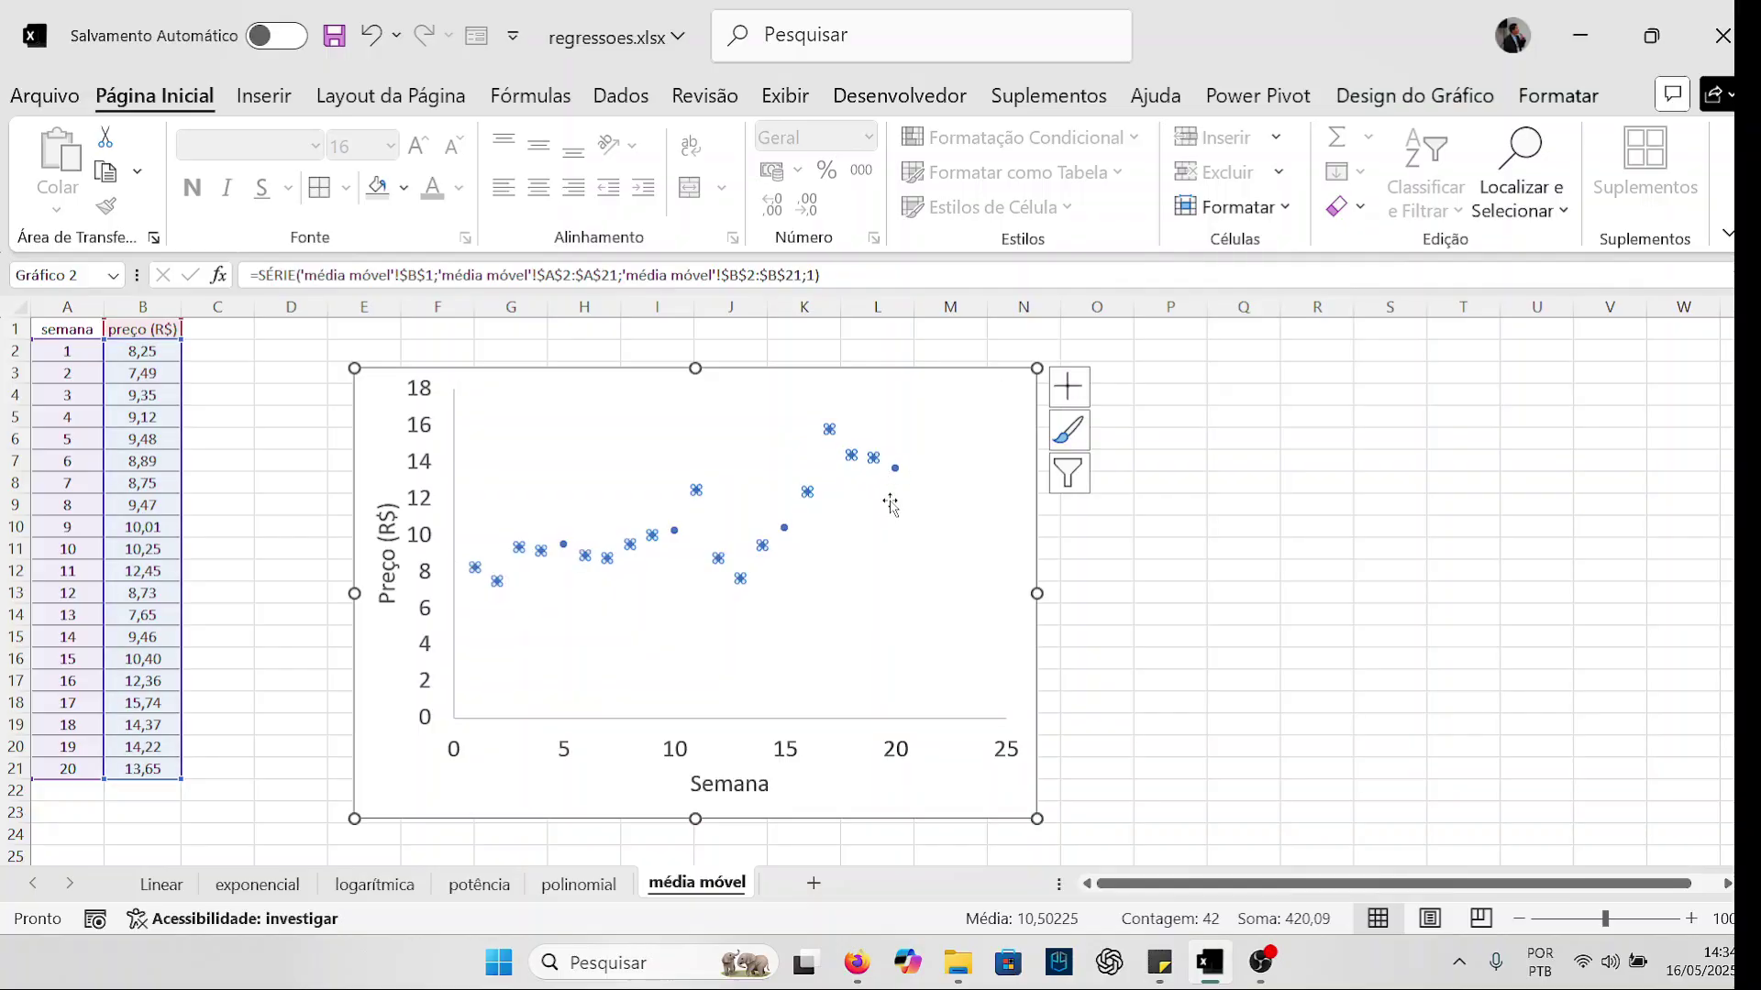
pyautogui.press('Escape')
pyautogui.press('Escape')
pyautogui.click(904, 472)
pyautogui.press('Escape')
pyautogui.press('Escape')
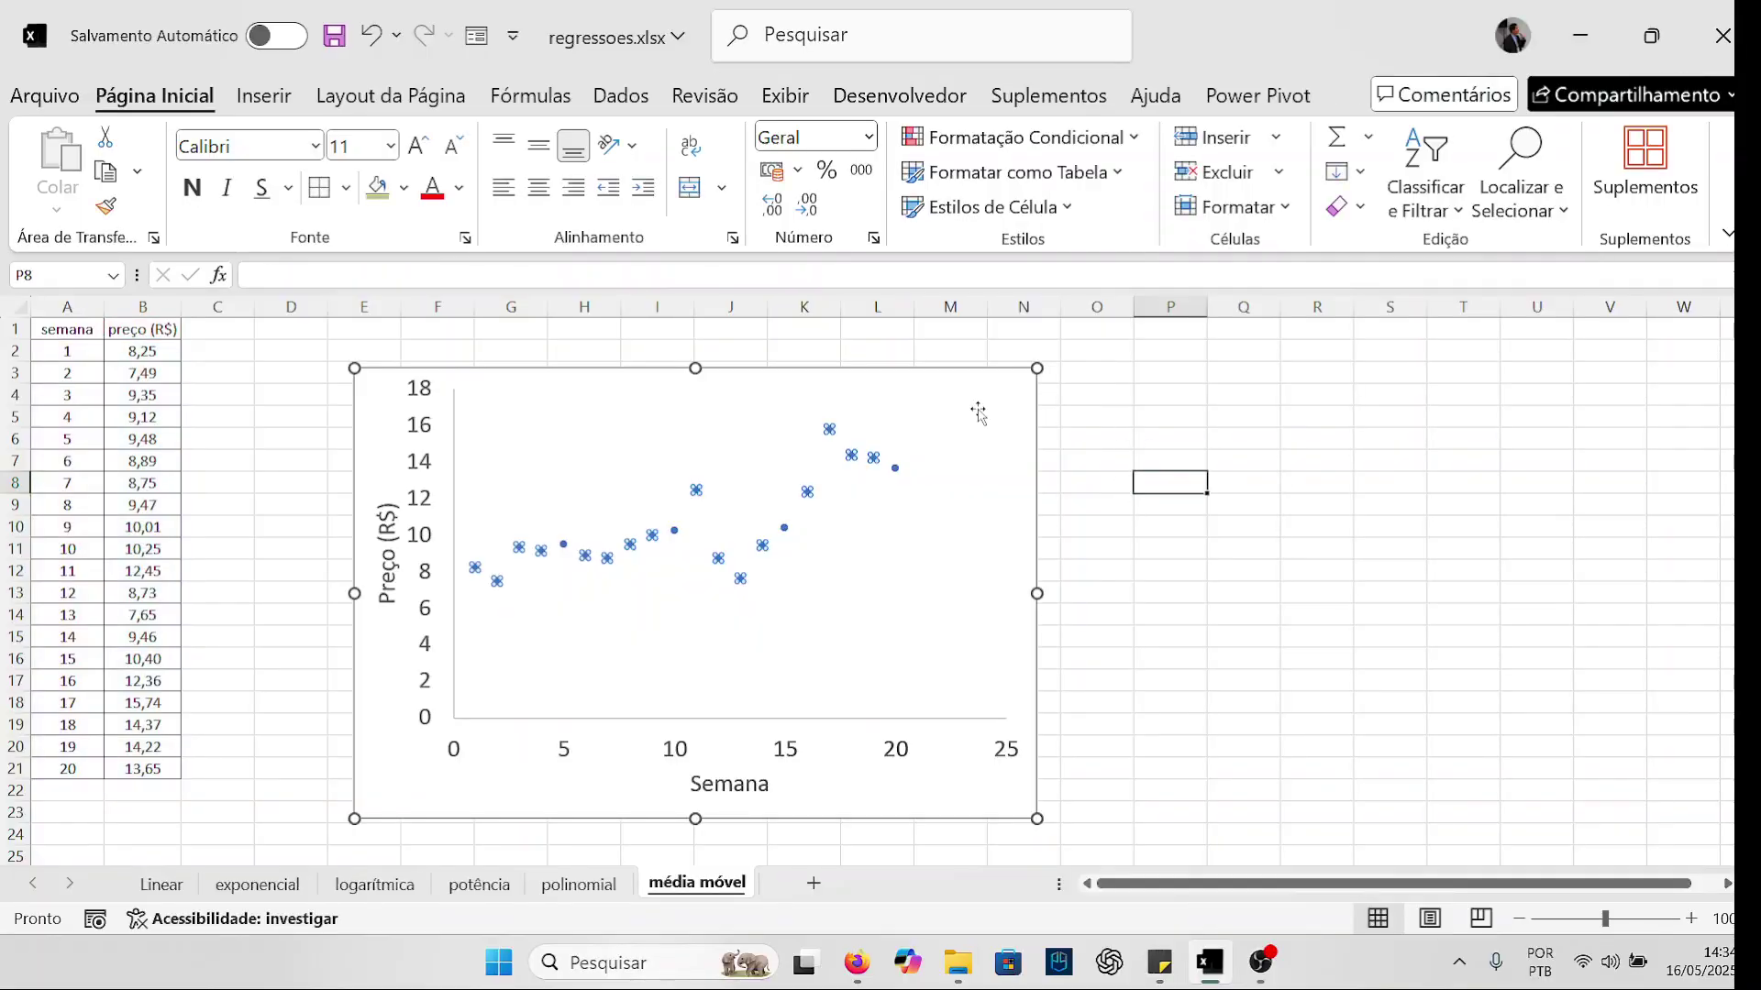
# Add a moving-average (Média Móvel) trendline with a period of 3 to the price series
pyautogui.click(979, 412)
pyautogui.click(1069, 387)
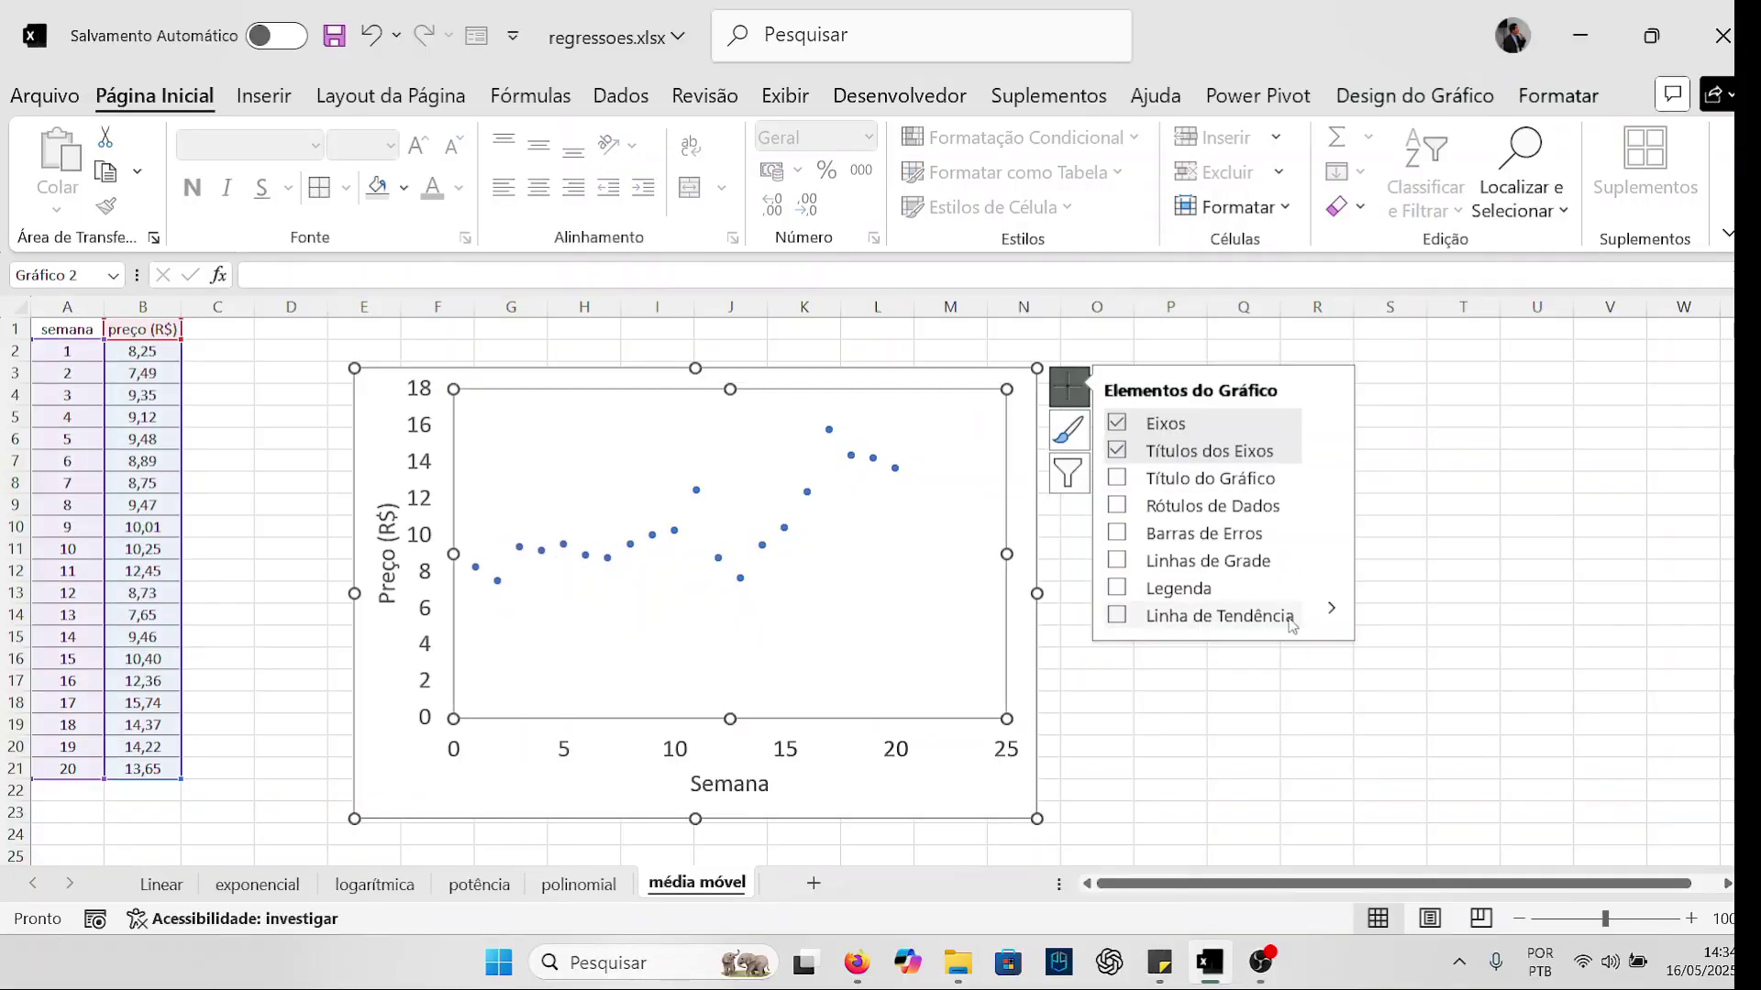
pyautogui.click(1332, 609)
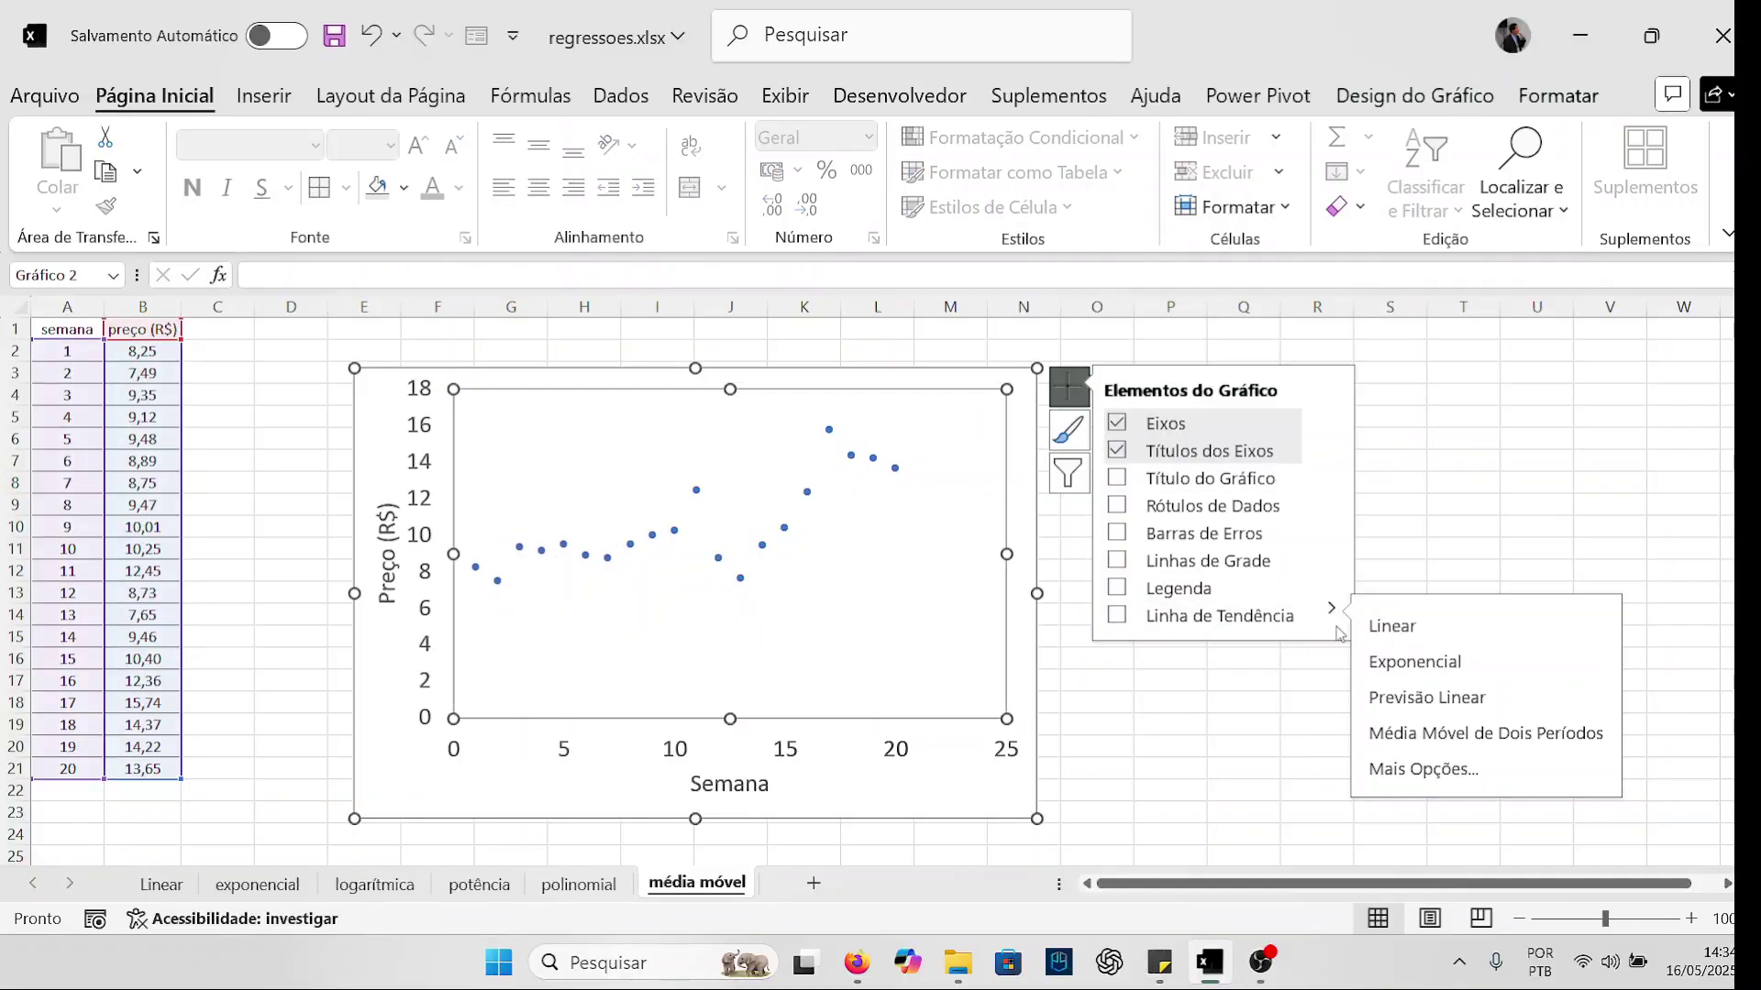
pyautogui.click(1430, 770)
pyautogui.scroll(-2, 1365, 648)
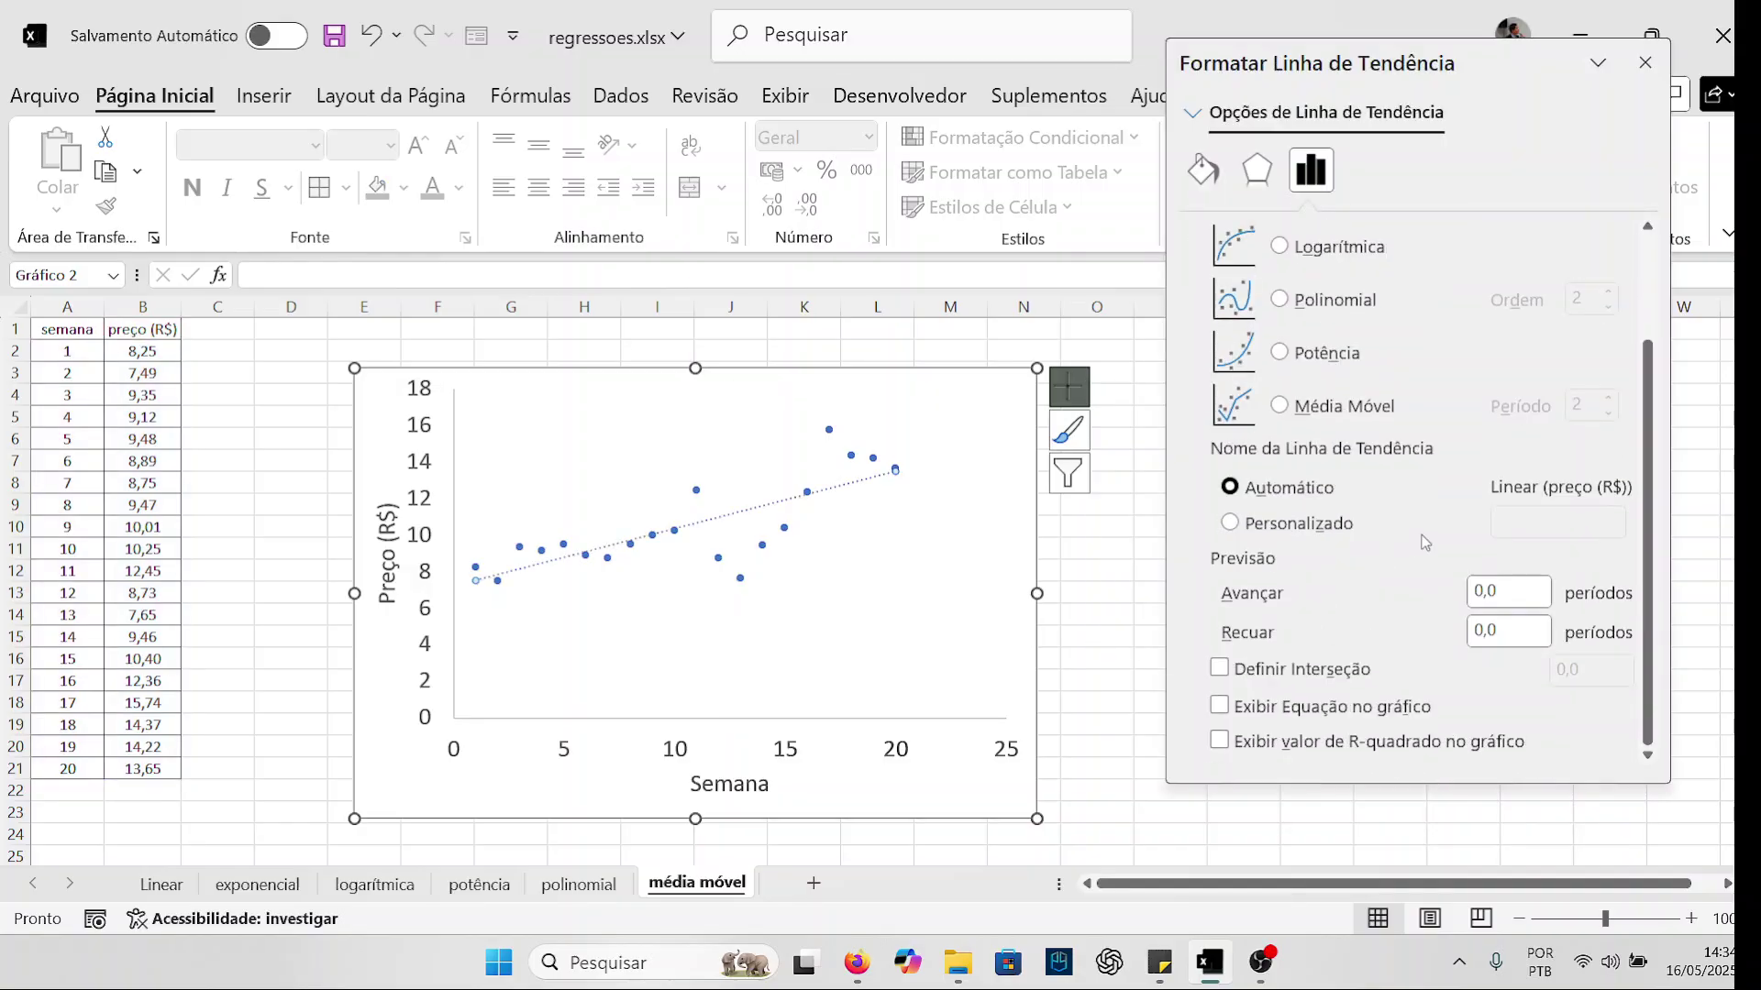
pyautogui.click(1376, 406)
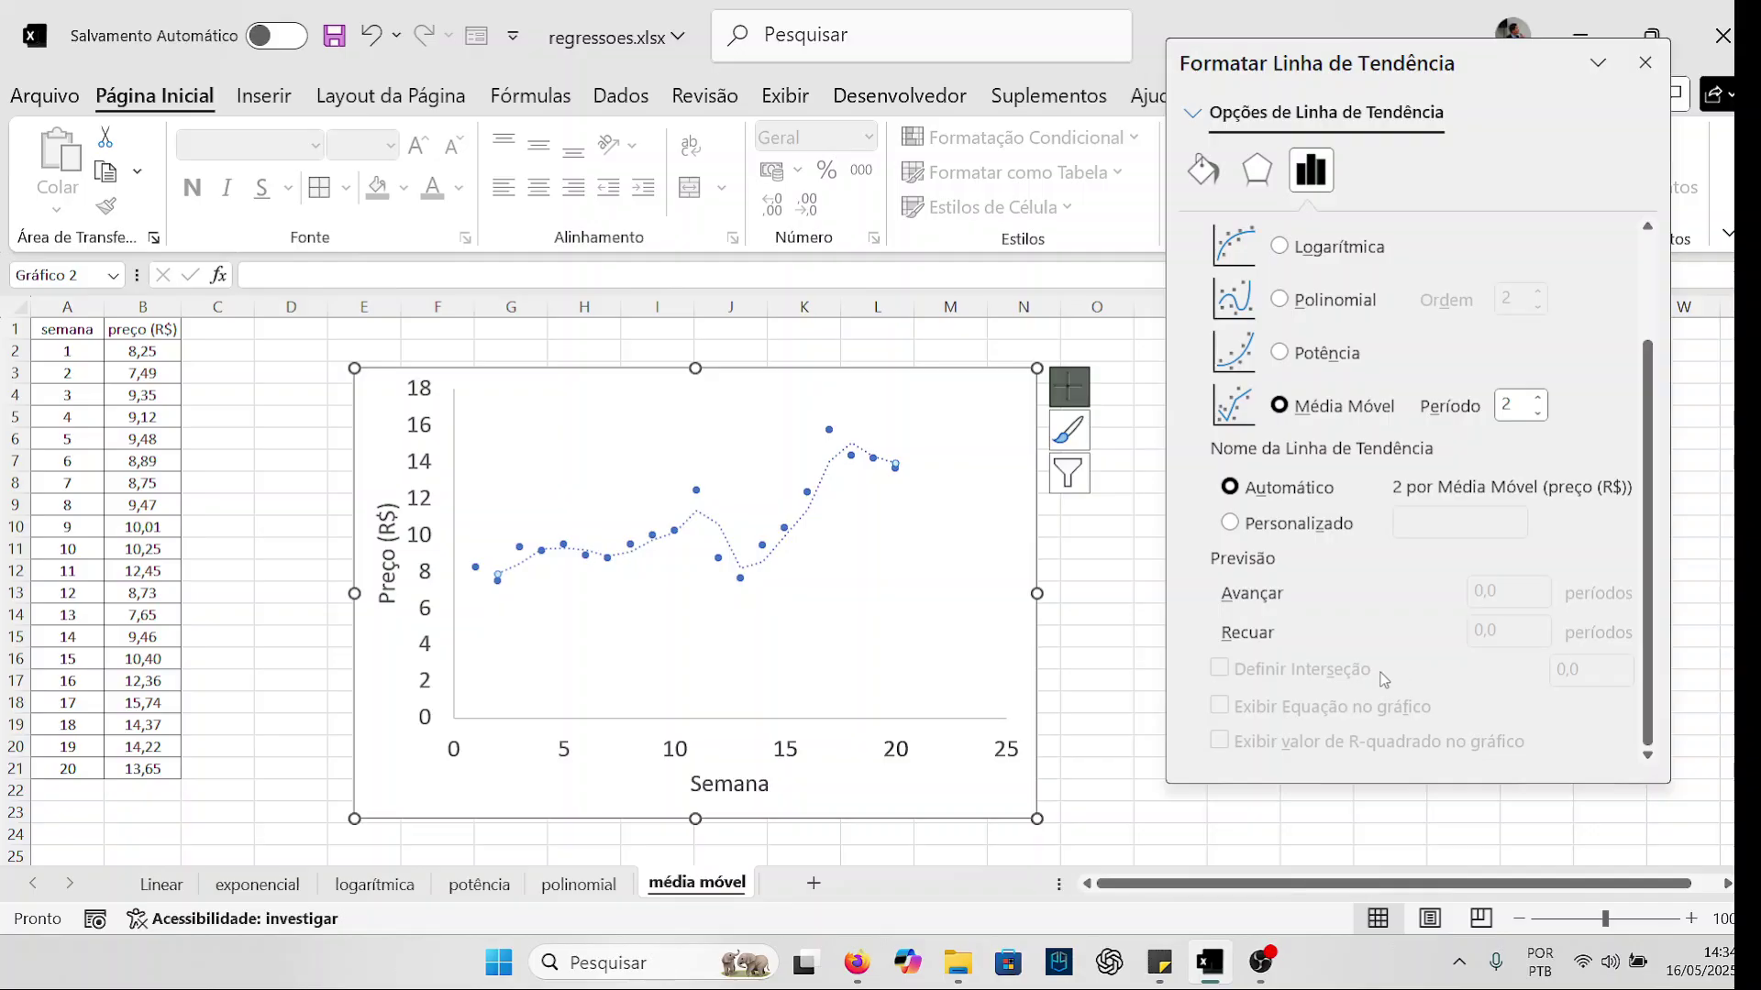
pyautogui.click(1539, 400)
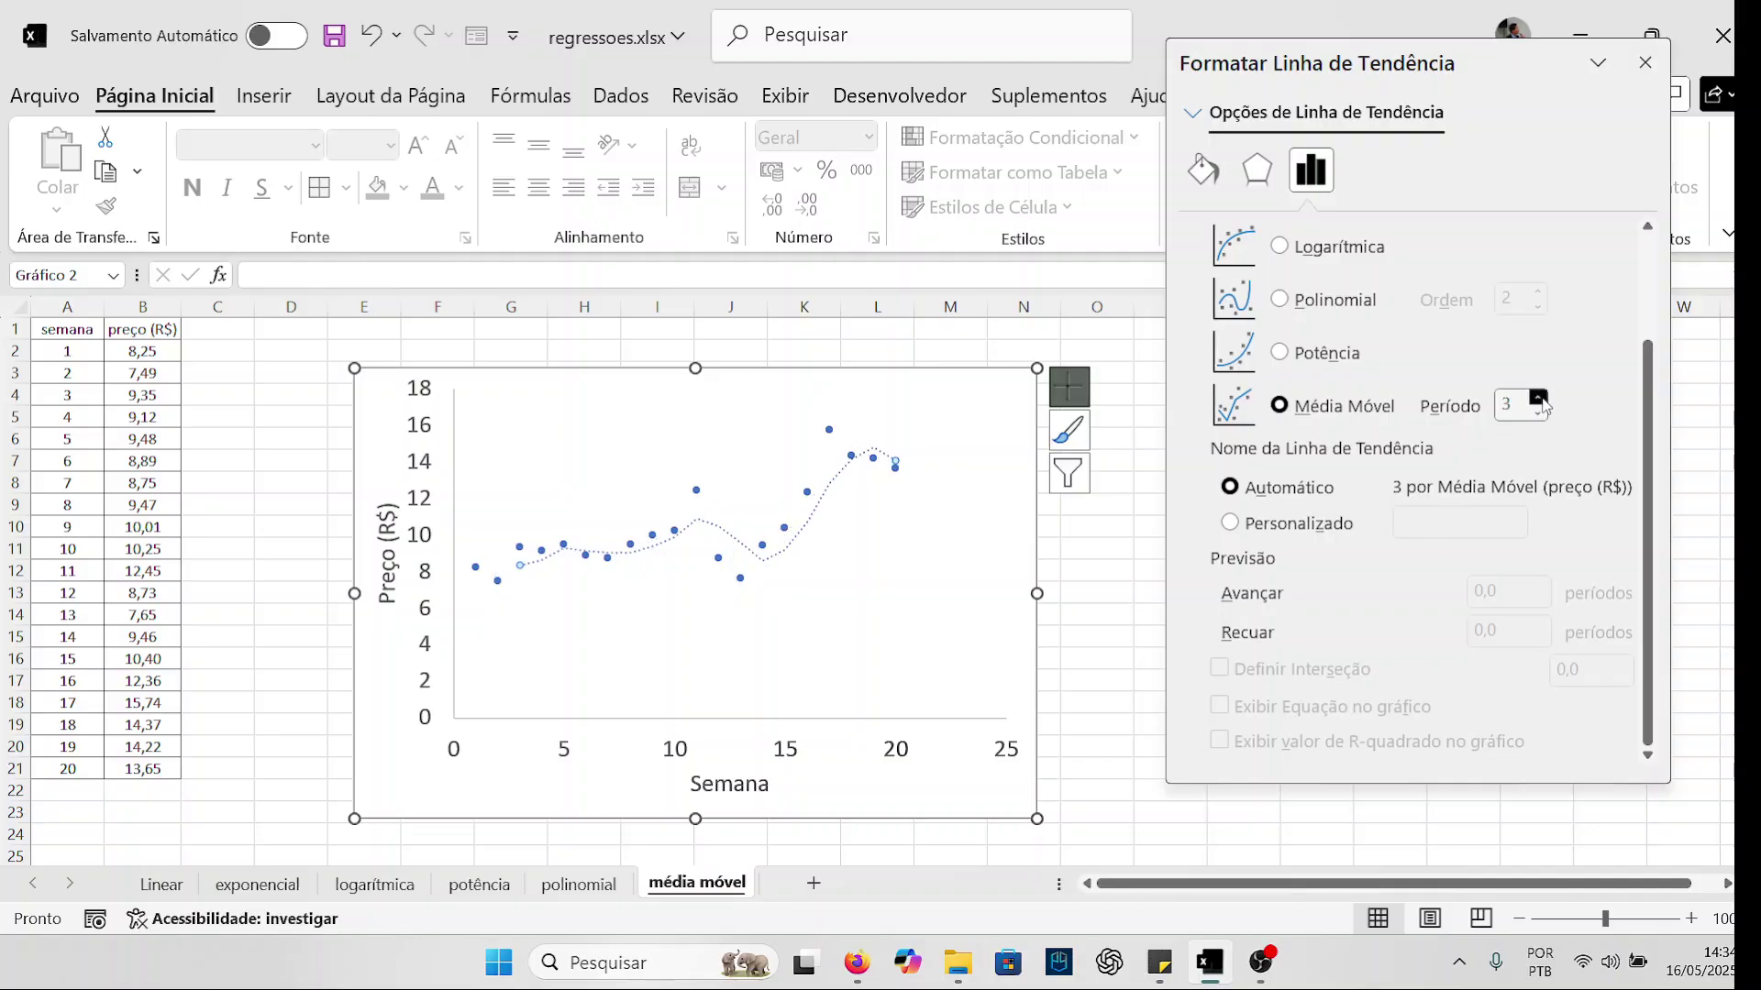
# Try moving-average periods of 2, 3 and 4 on the price trendline
pyautogui.click(1539, 412)
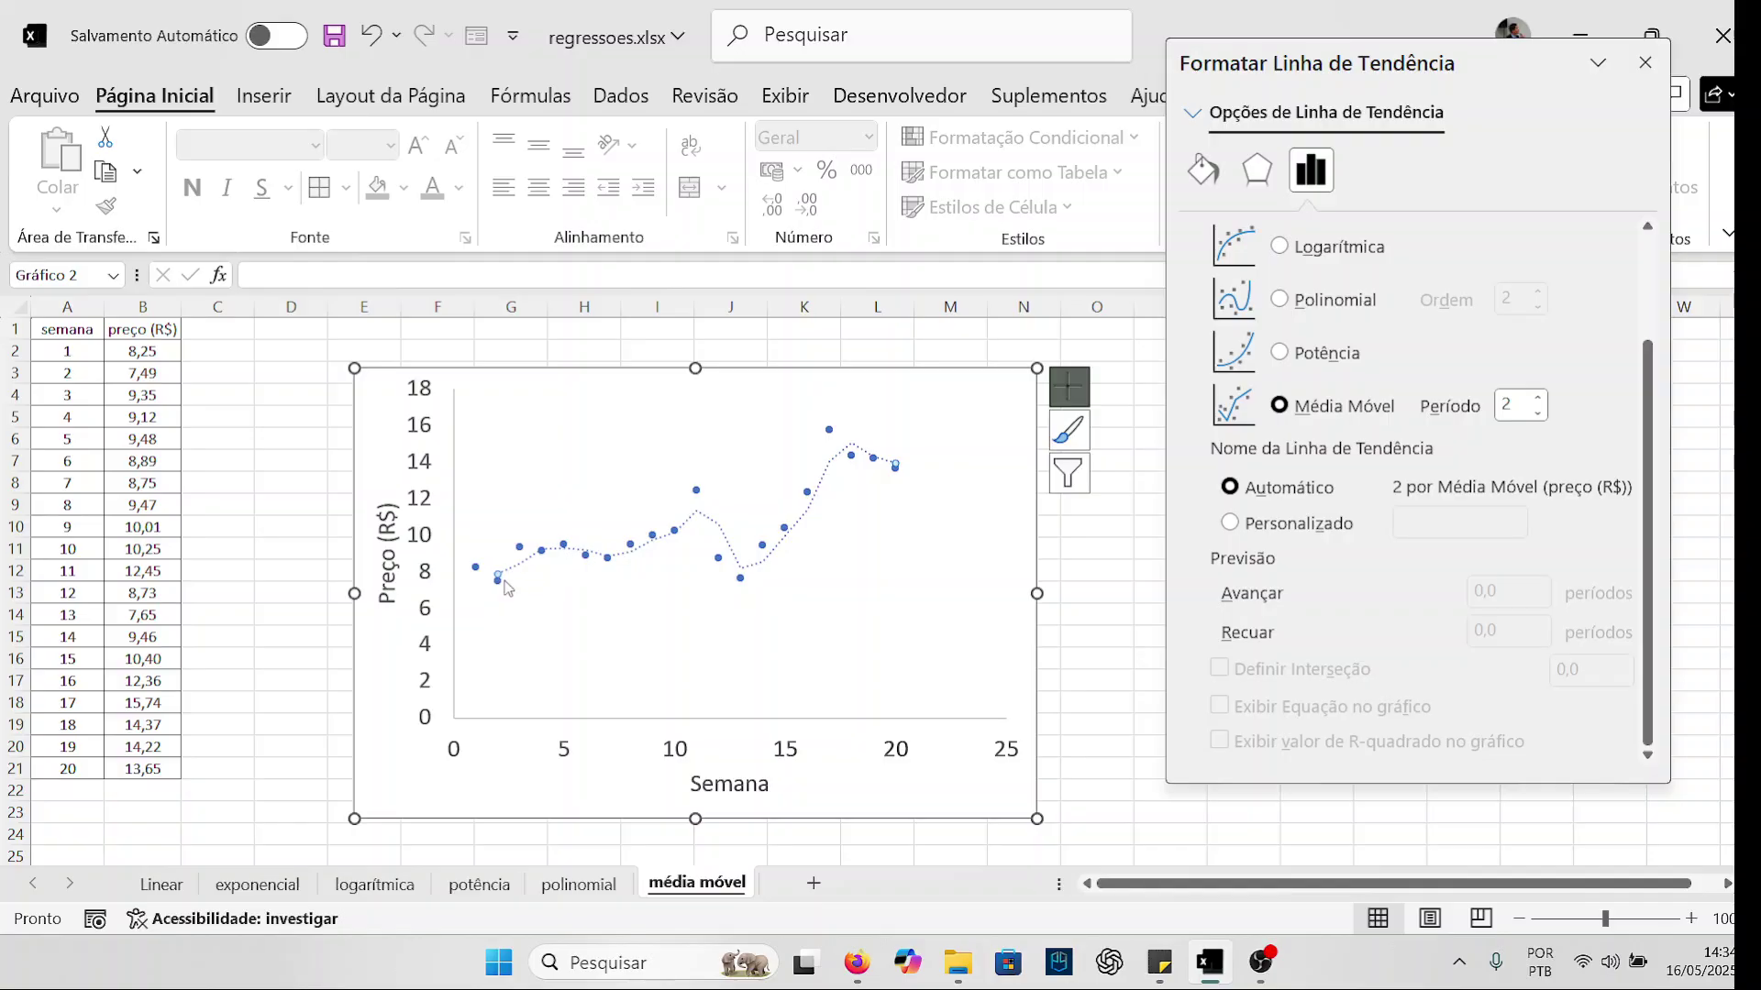
pyautogui.moveTo(502, 582)
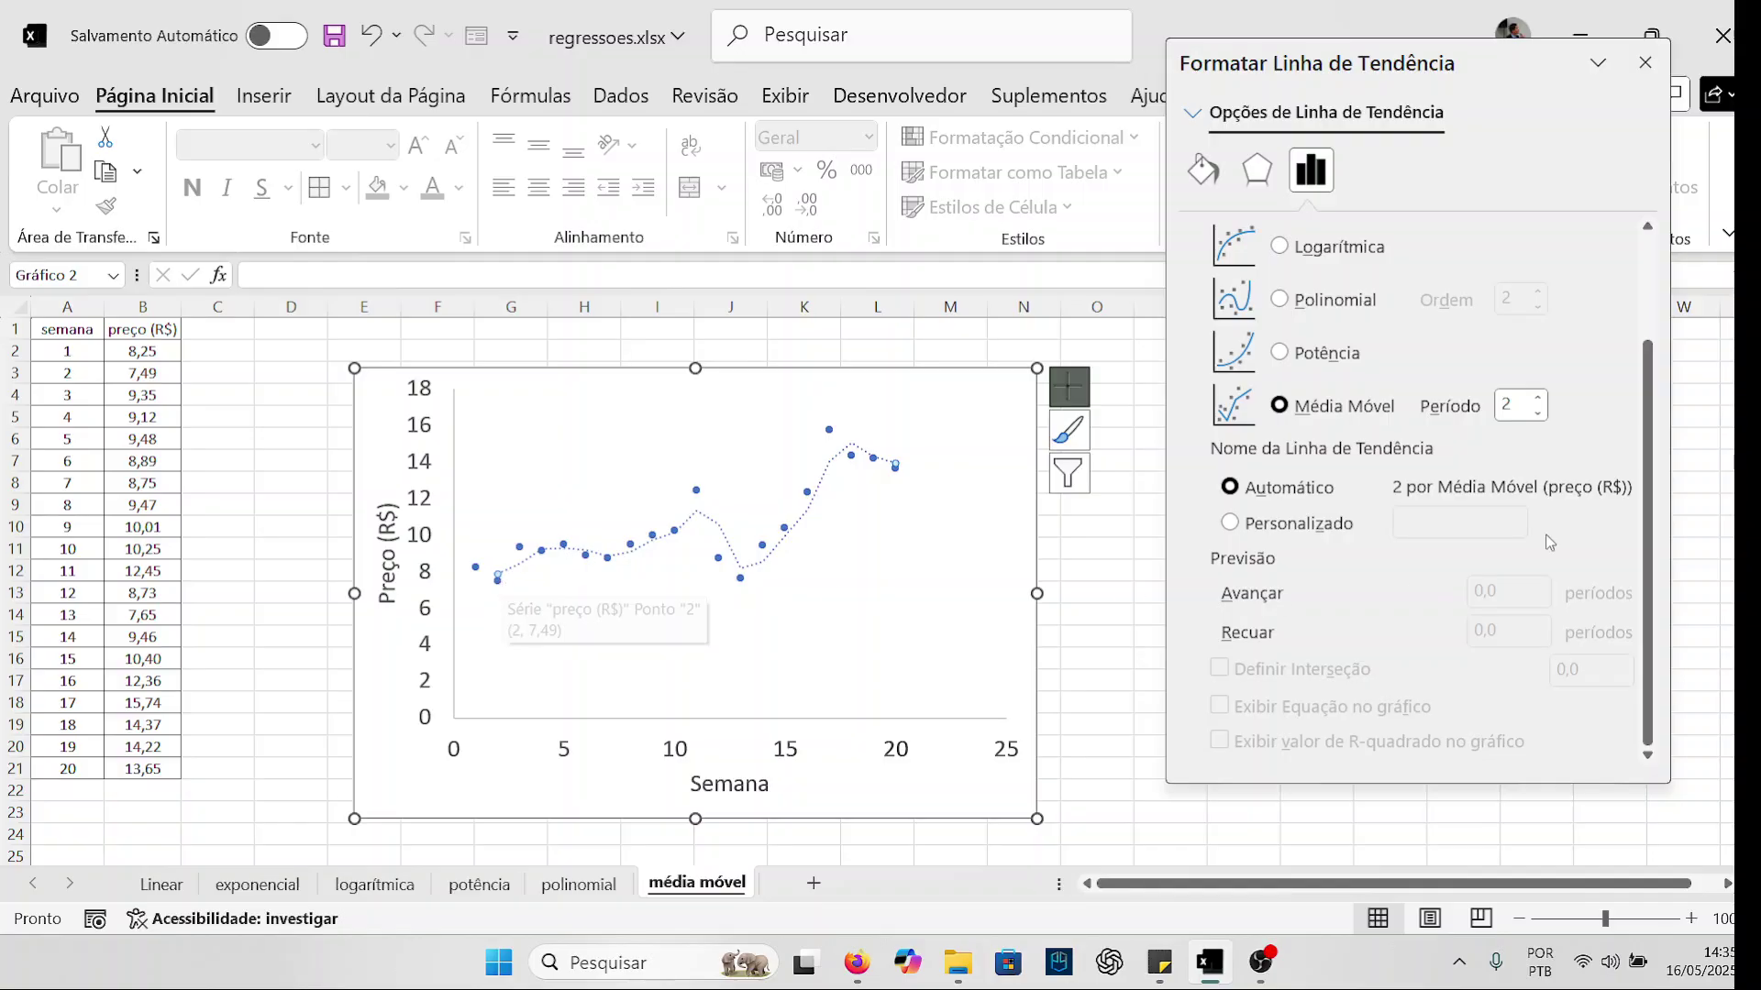
pyautogui.click(1537, 398)
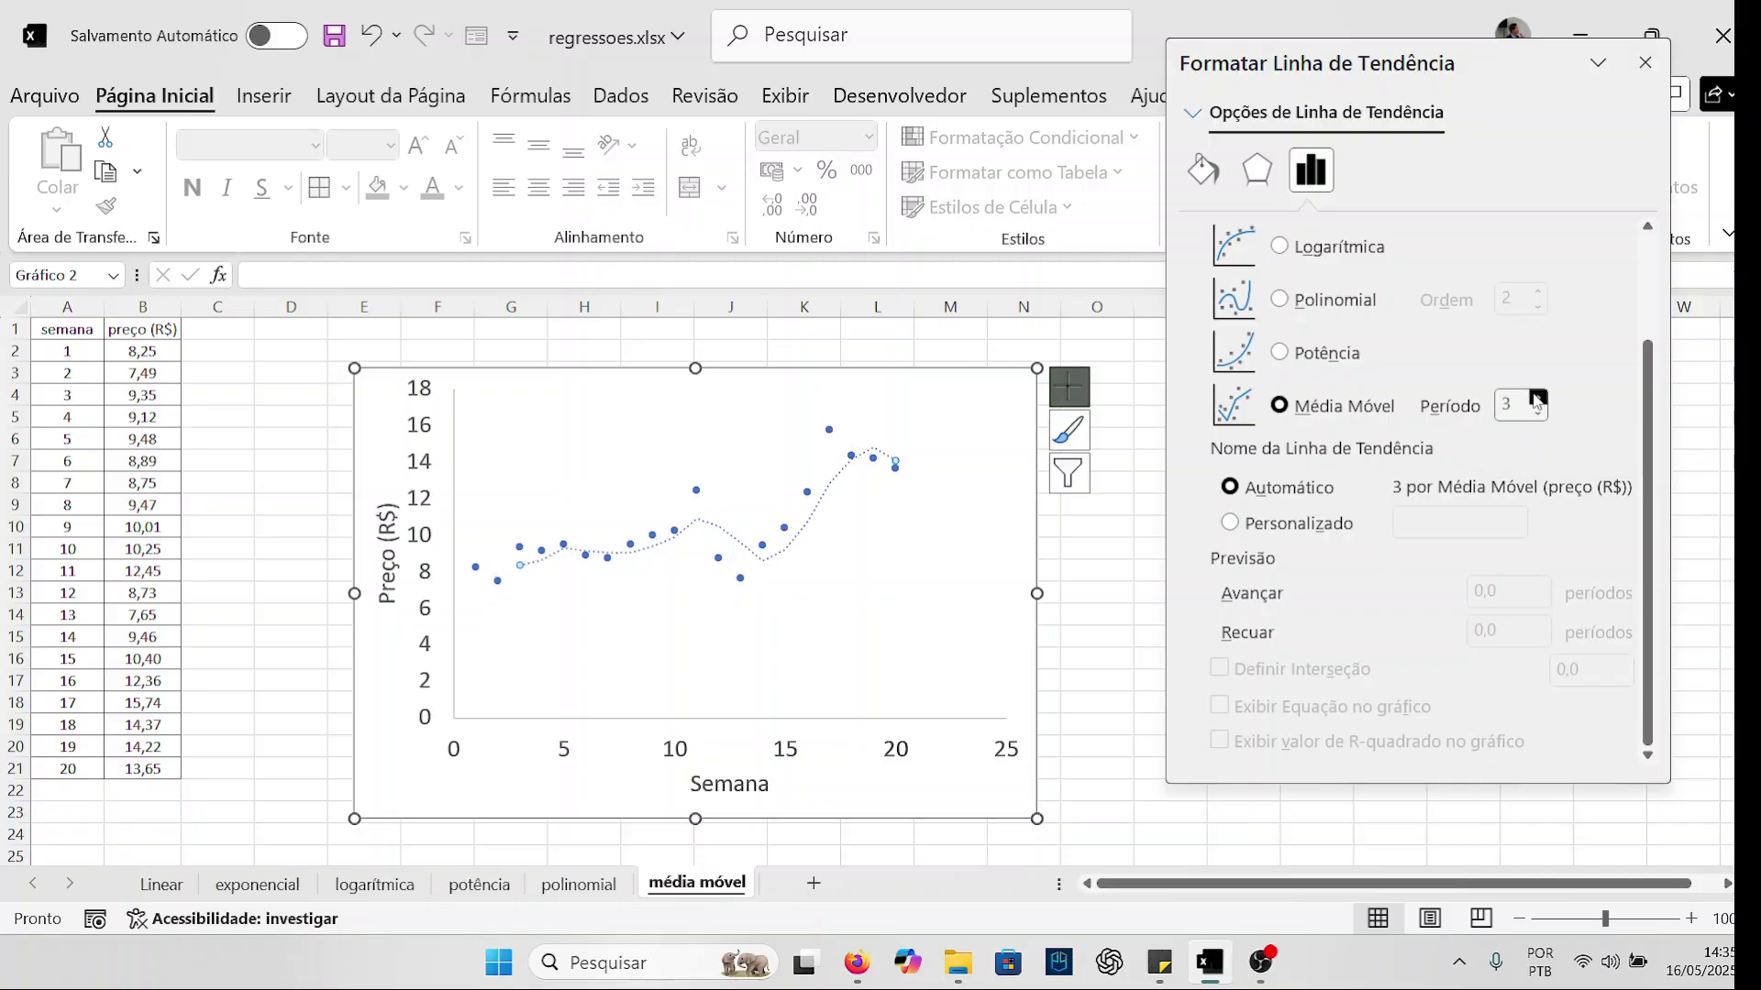
pyautogui.click(1537, 398)
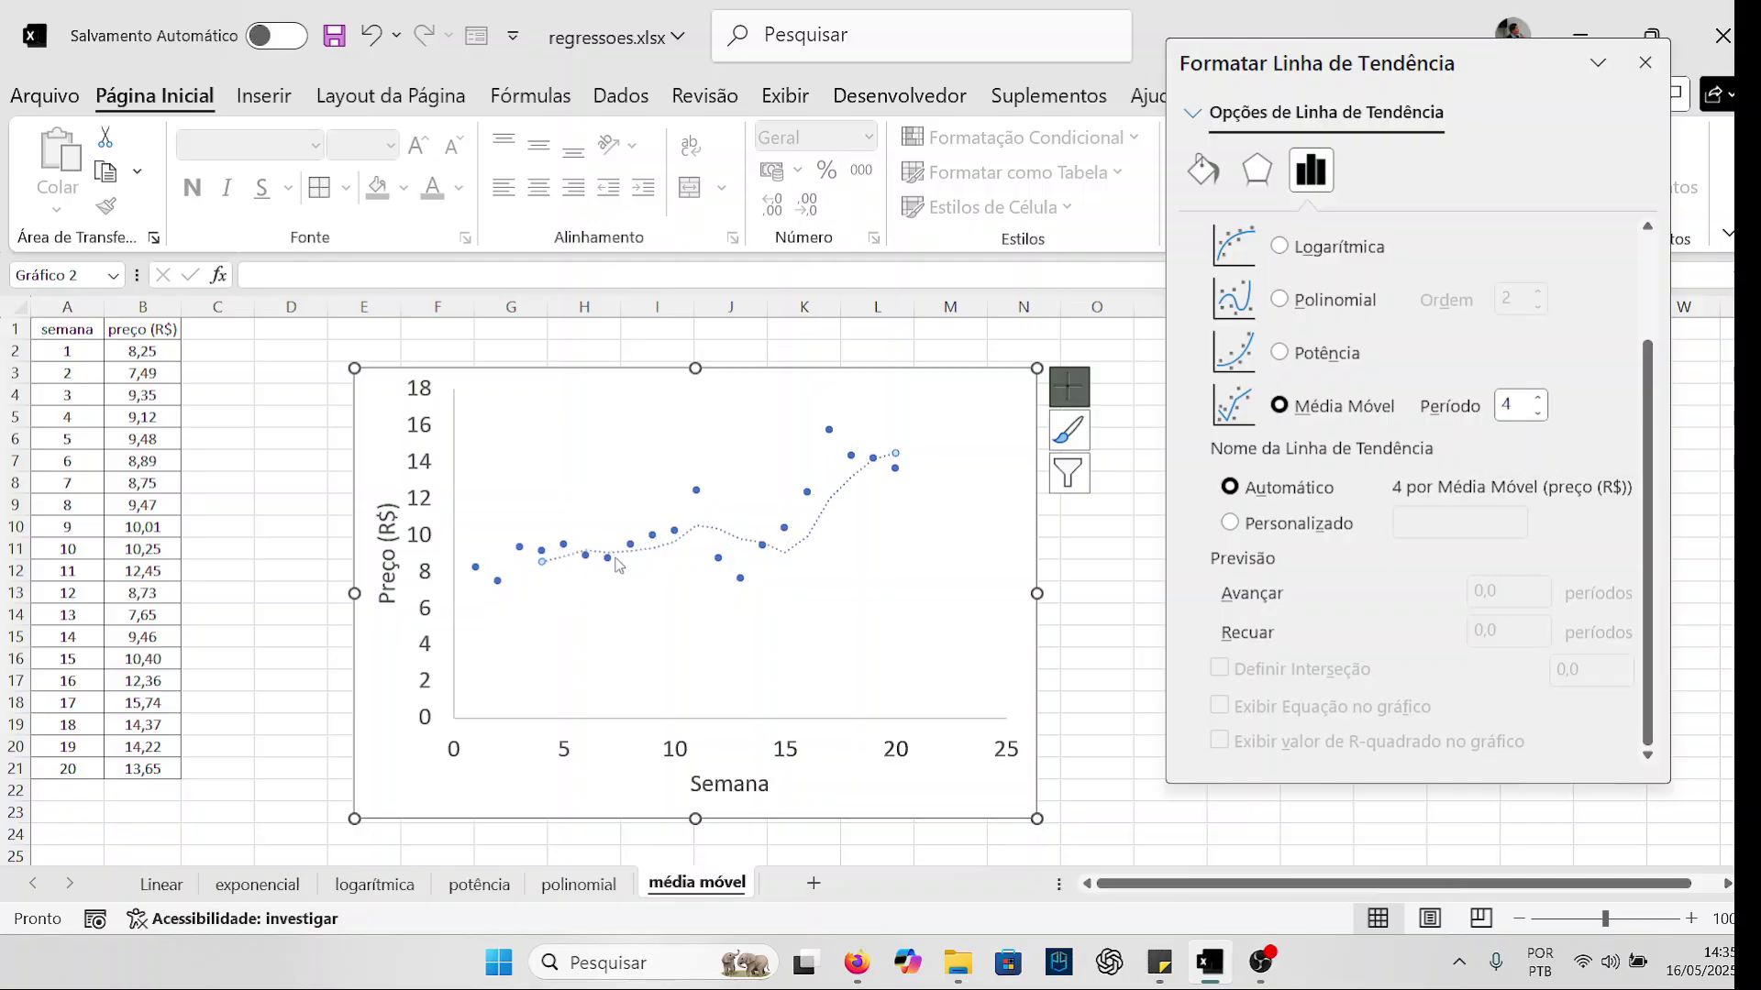
# Try longer moving-average periods on the trendline, raising the value beyond 15
pyautogui.click(1537, 398)
pyautogui.click(1537, 398)
pyautogui.click(1537, 398)
pyautogui.click(1537, 398)
pyautogui.click(1537, 398)
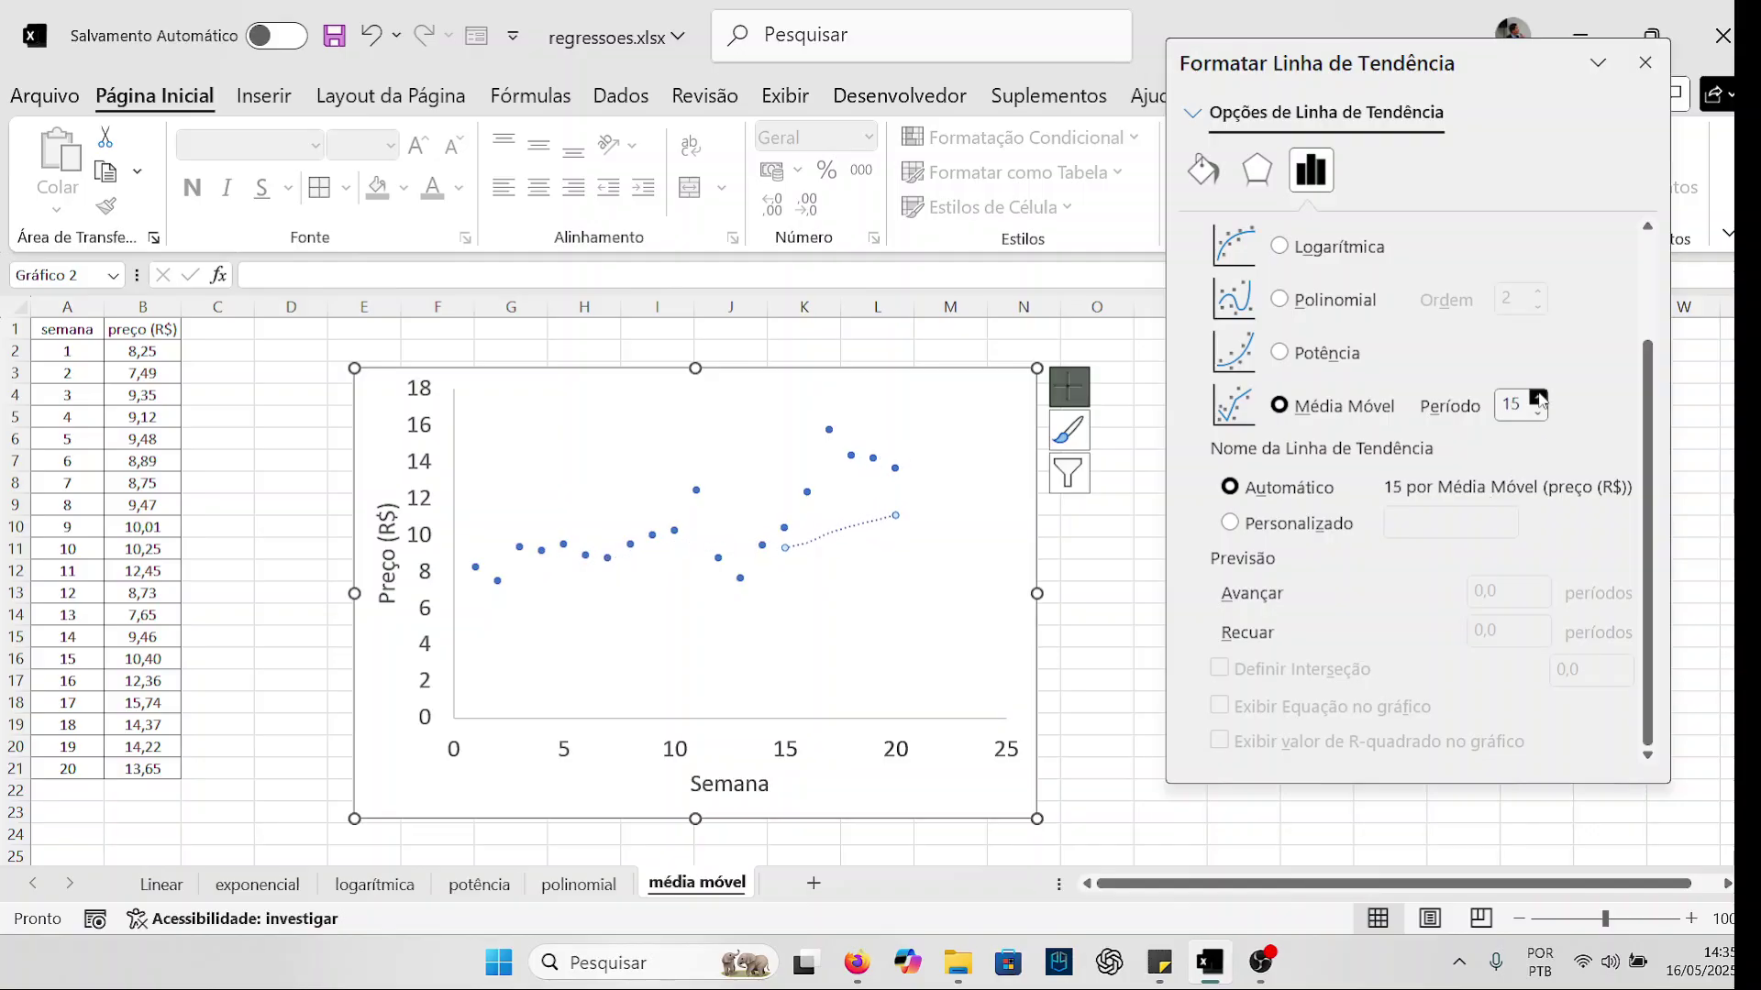
pyautogui.click(1537, 398)
pyautogui.click(1537, 398)
# Switch to Firefox and read the moving-average trendline section of the Microsoft support article
pyautogui.click(857, 962)
pyautogui.scroll(8, 492, 605)
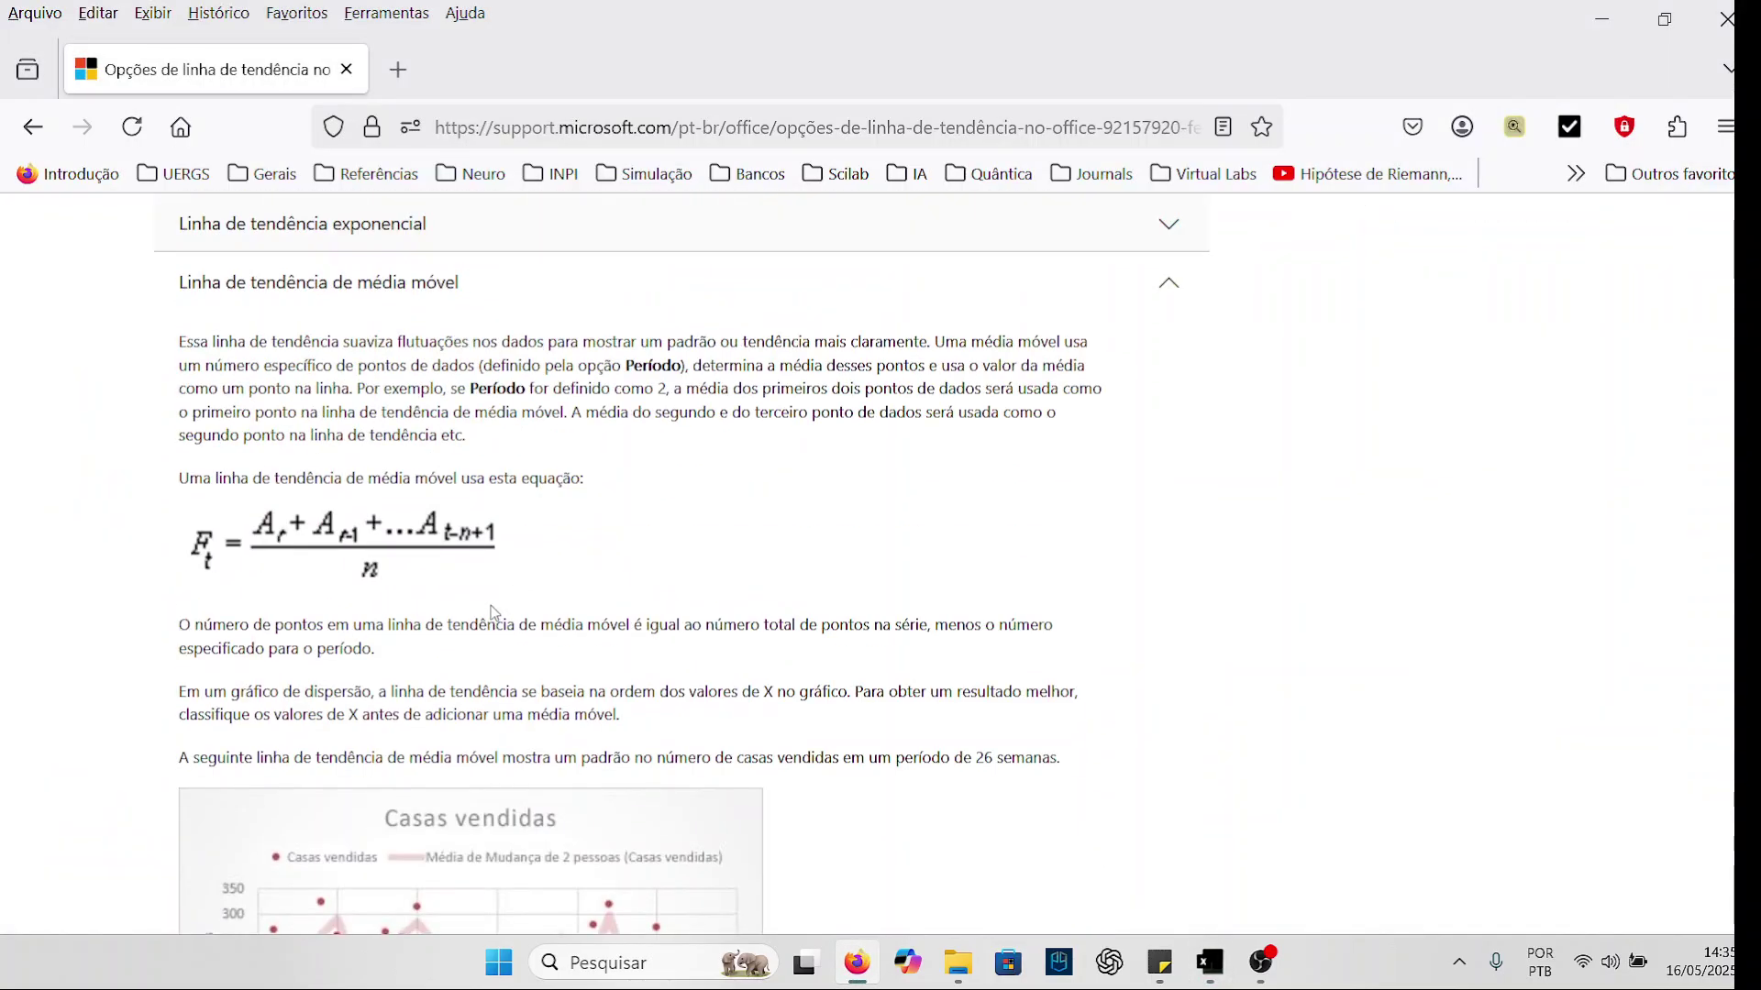
pyautogui.scroll(1, 491, 605)
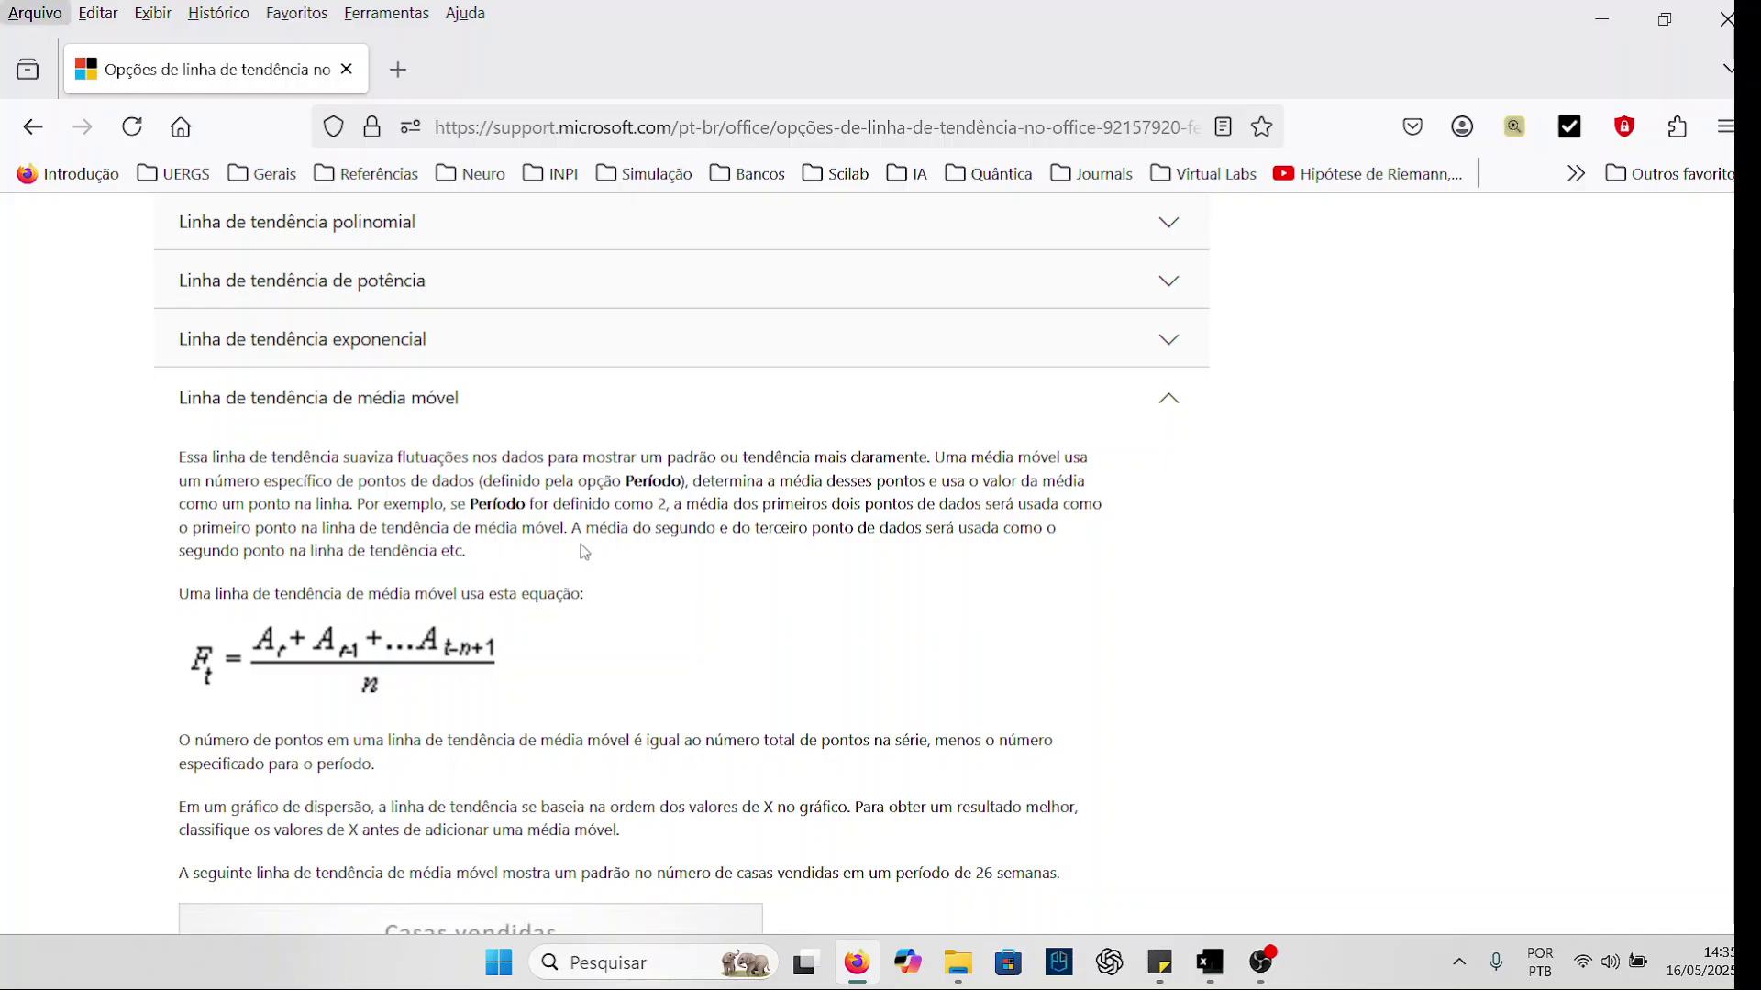
# Return to Excel and lower the trendline's moving-average period stepwise to 2
pyautogui.hotkey('alt', 'Tab')
pyautogui.click(1537, 414)
pyautogui.click(1537, 414)
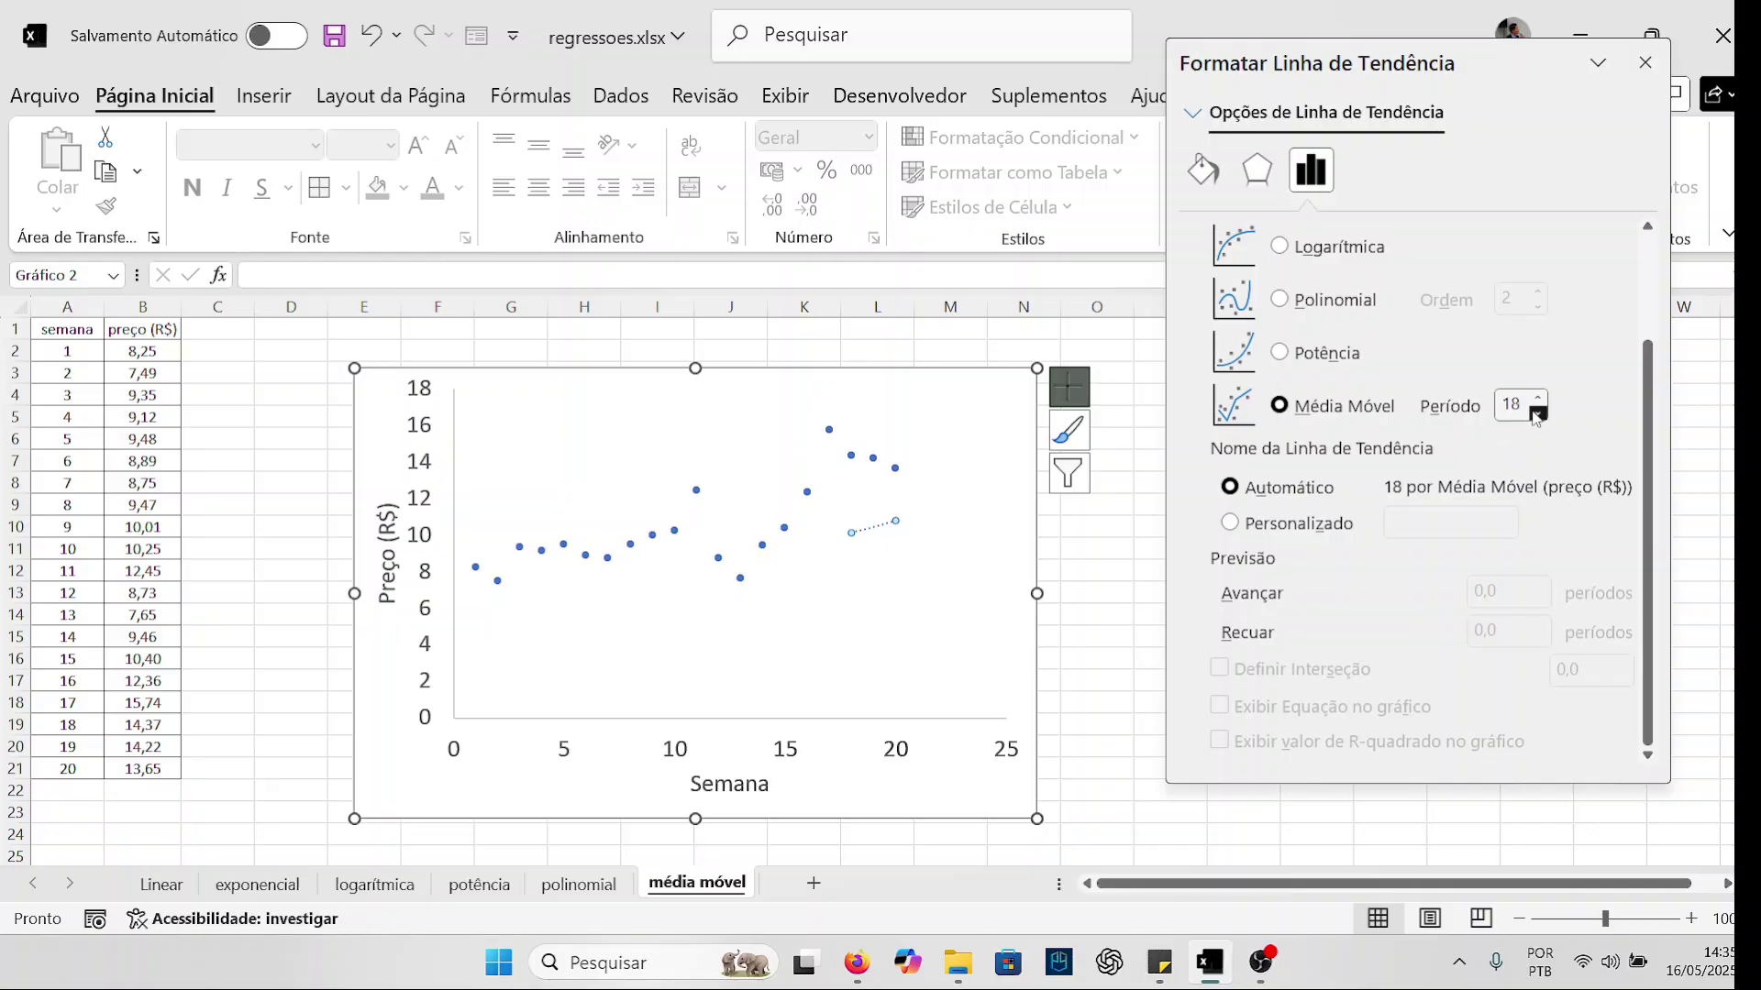
pyautogui.click(1537, 413)
pyautogui.click(1537, 414)
pyautogui.click(1537, 414)
pyautogui.click(1537, 414)
pyautogui.click(1537, 414)
pyautogui.doubleClick(1536, 414)
pyautogui.click(1537, 414)
pyautogui.doubleClick(1537, 413)
pyautogui.doubleClick(1537, 414)
pyautogui.click(1537, 414)
pyautogui.doubleClick(1537, 414)
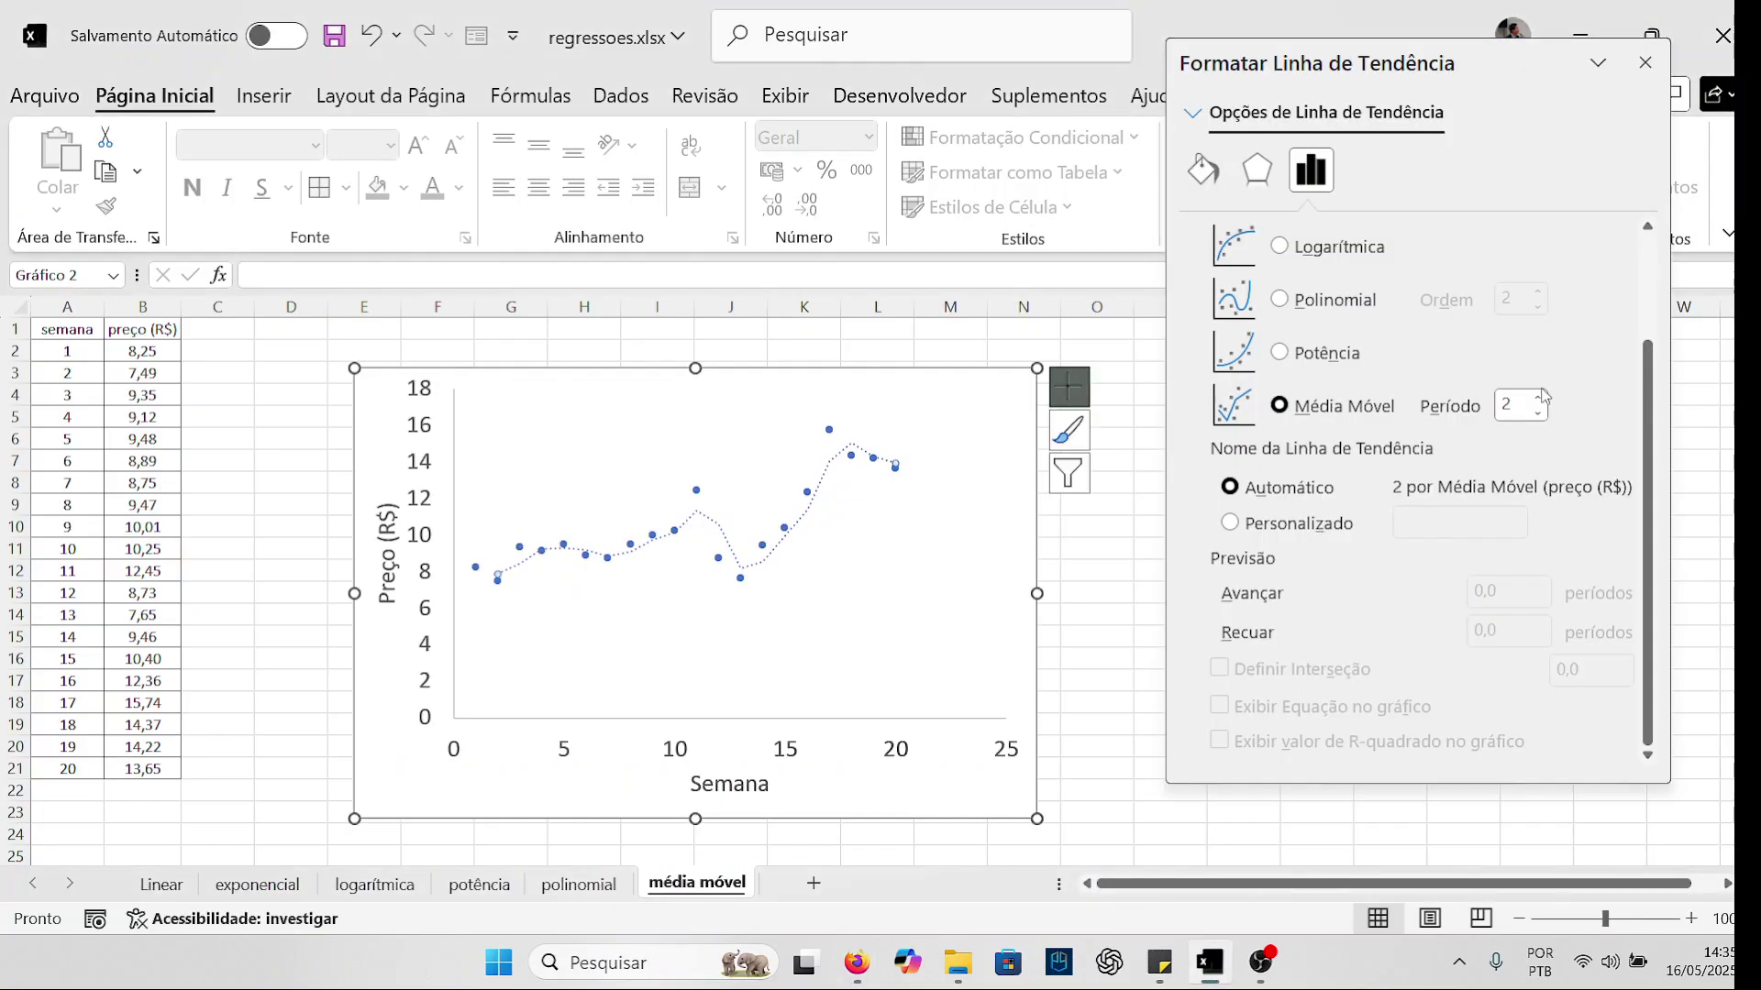
# Set the trendline's period to 3 and consult the moving-average equation on the support page in Firefox
pyautogui.click(1538, 398)
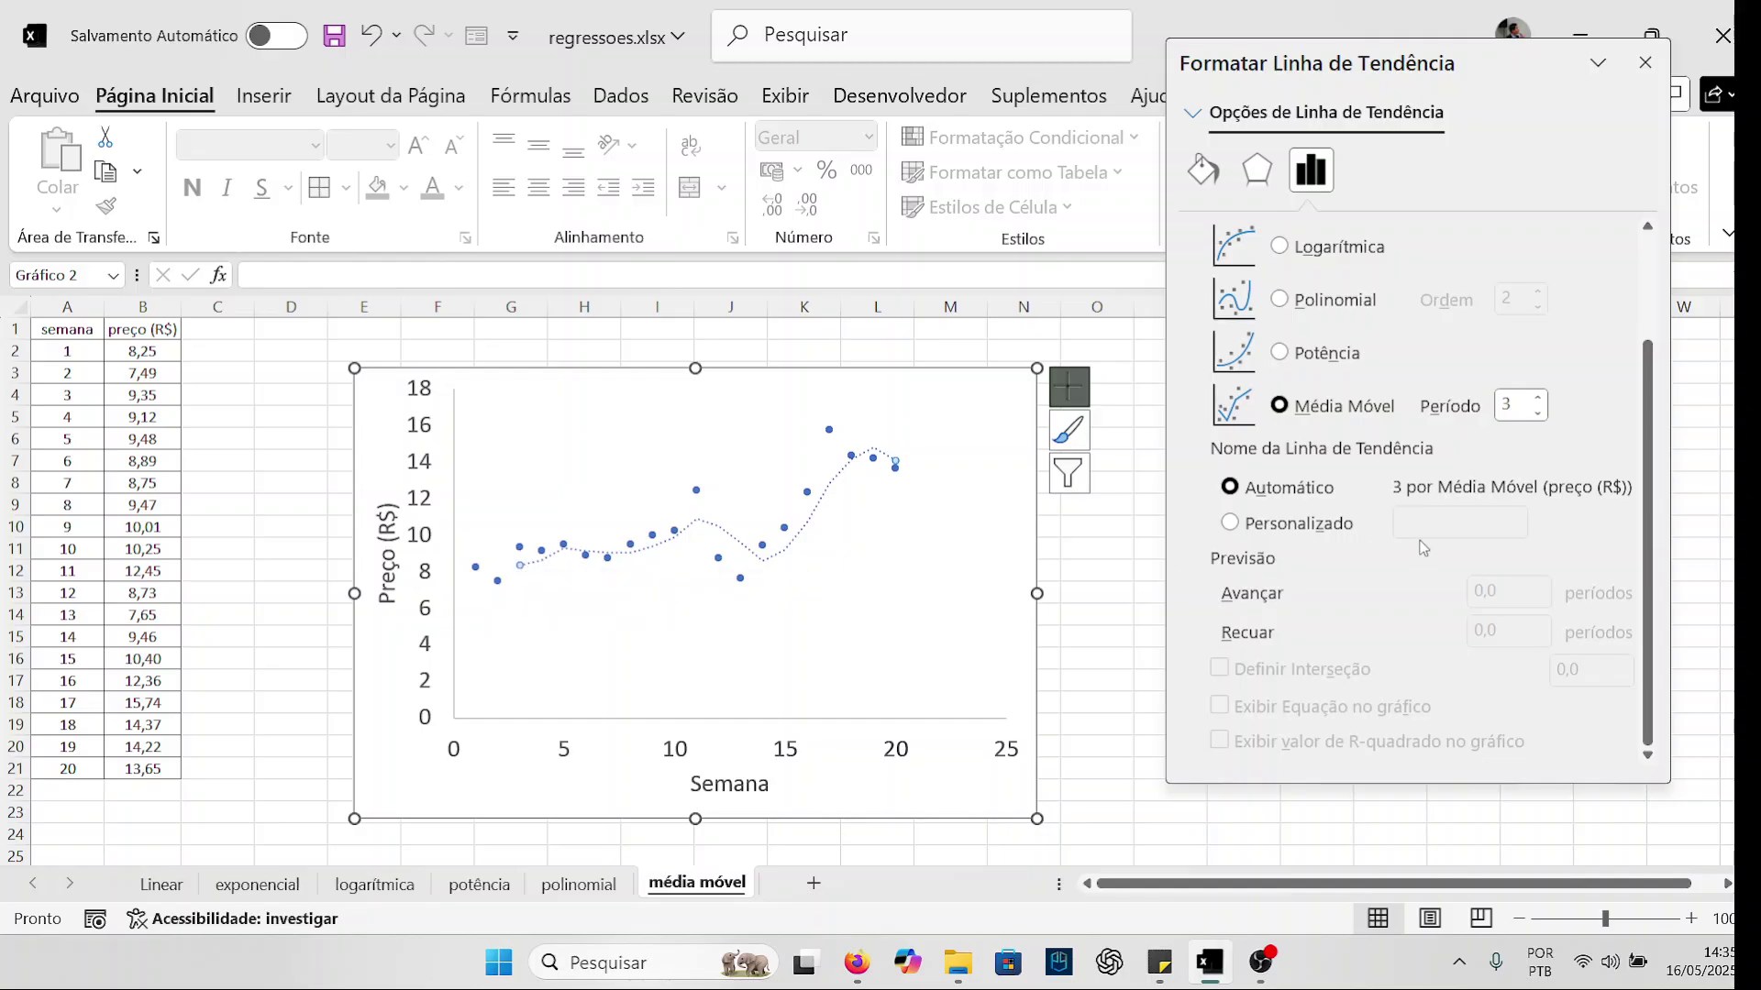
pyautogui.press('Escape')
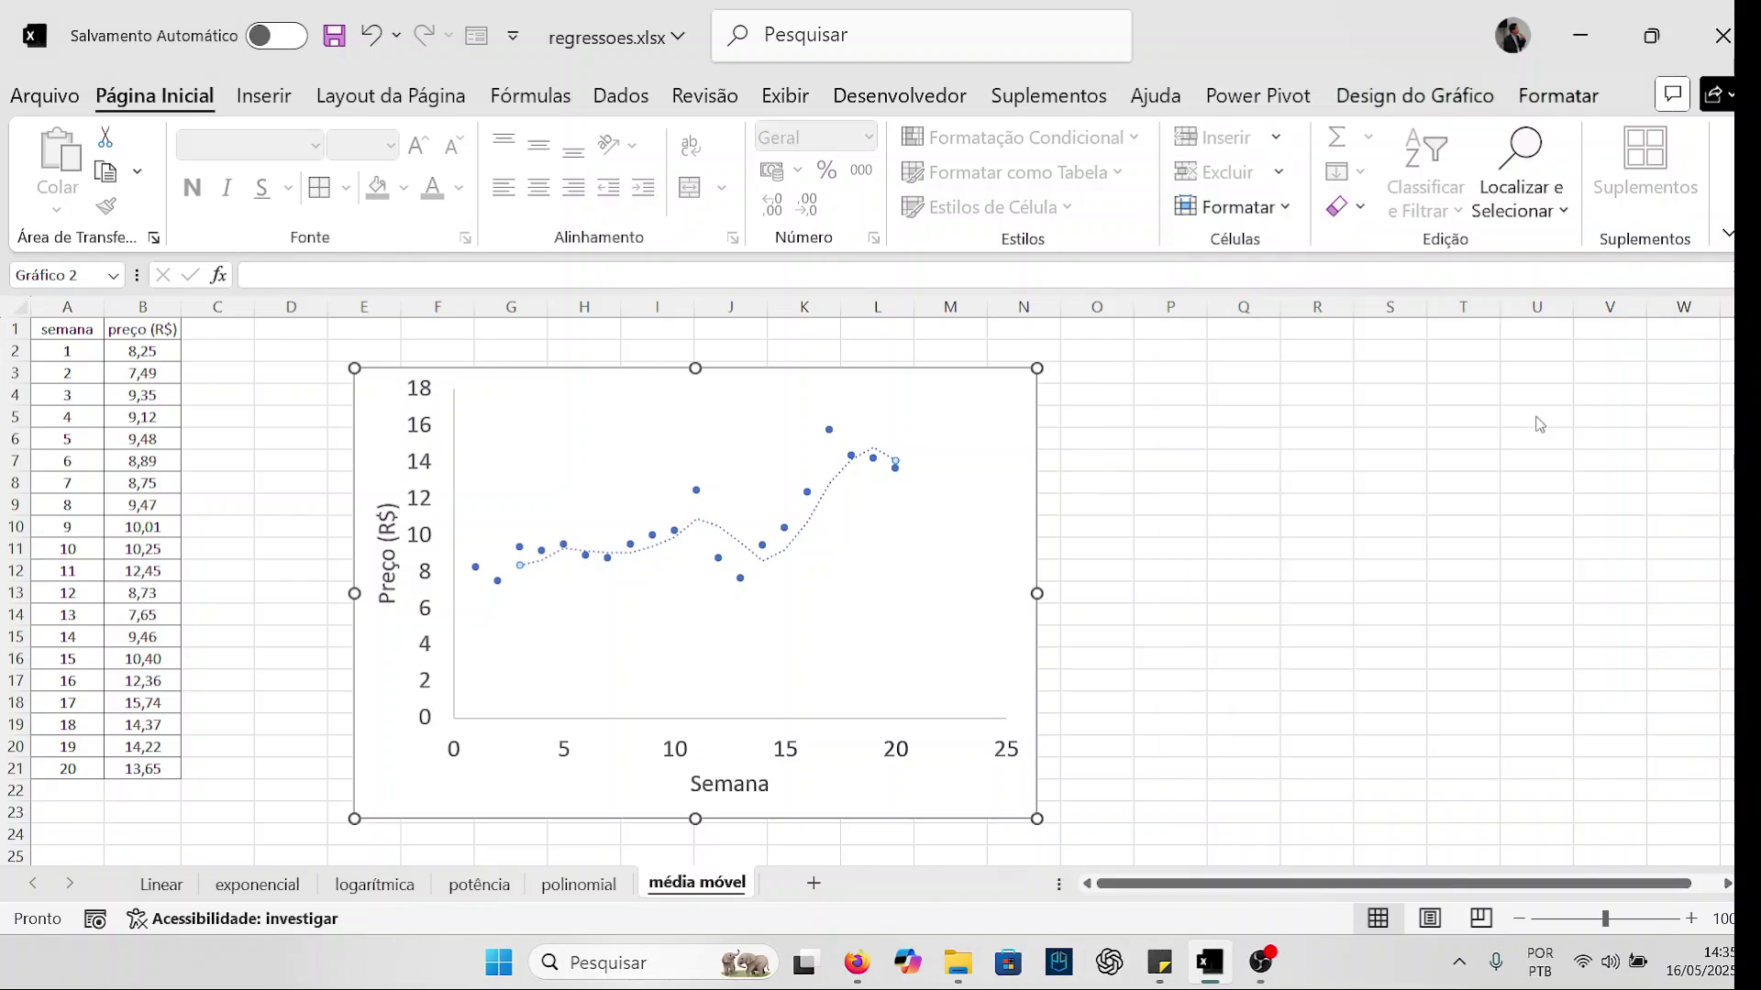
pyautogui.hotkey('alt', 'Tab')
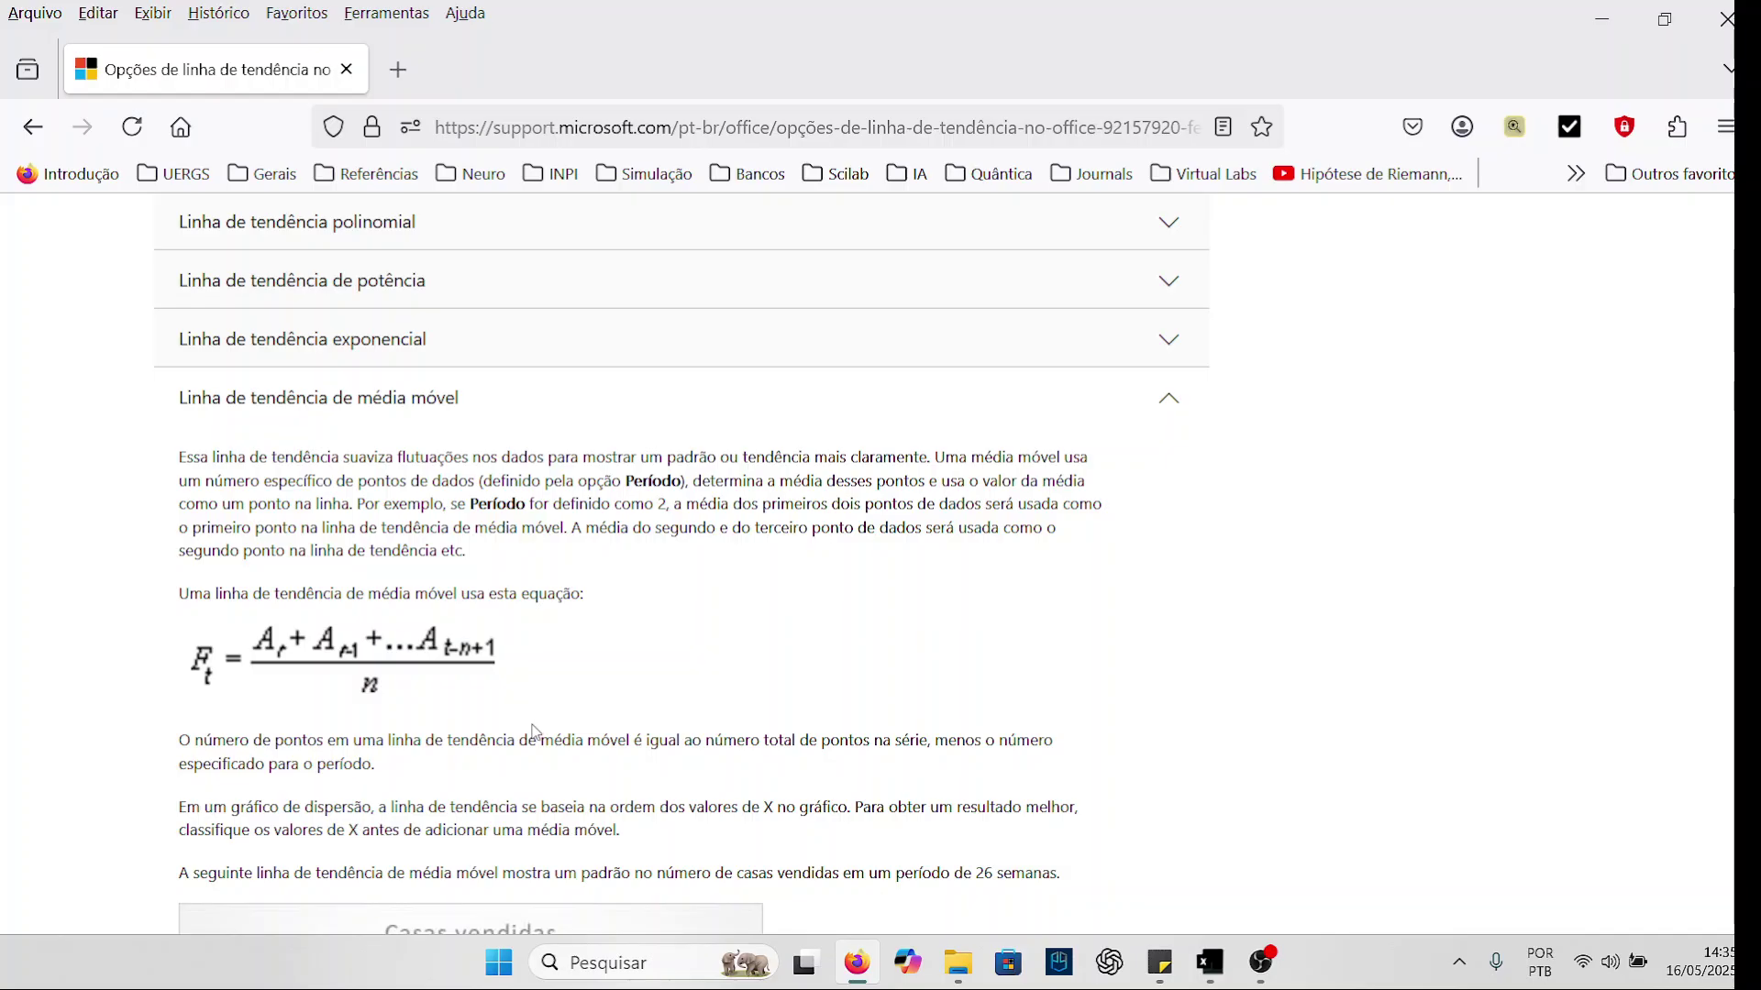
# Return to Excel and raise the trendline's moving-average period to 19
pyautogui.hotkey('alt', 'Tab')
pyautogui.click(1537, 399)
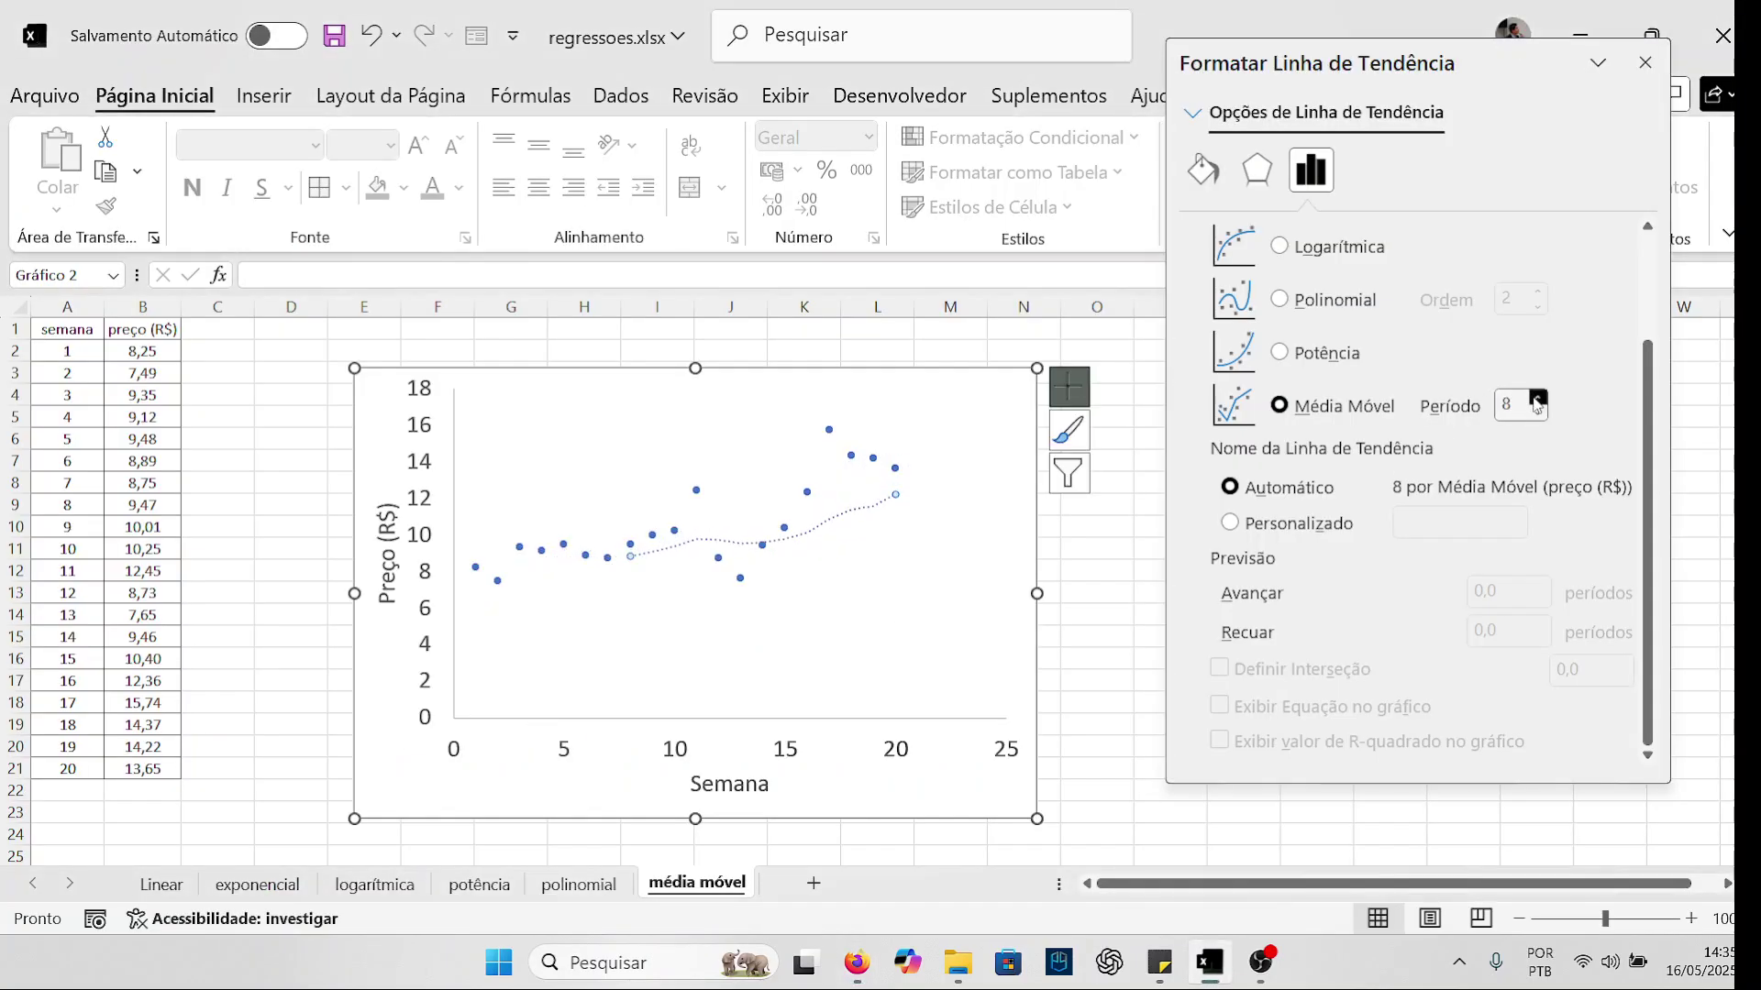
pyautogui.moveTo(1538, 403); pyautogui.dragTo(1538, 404)
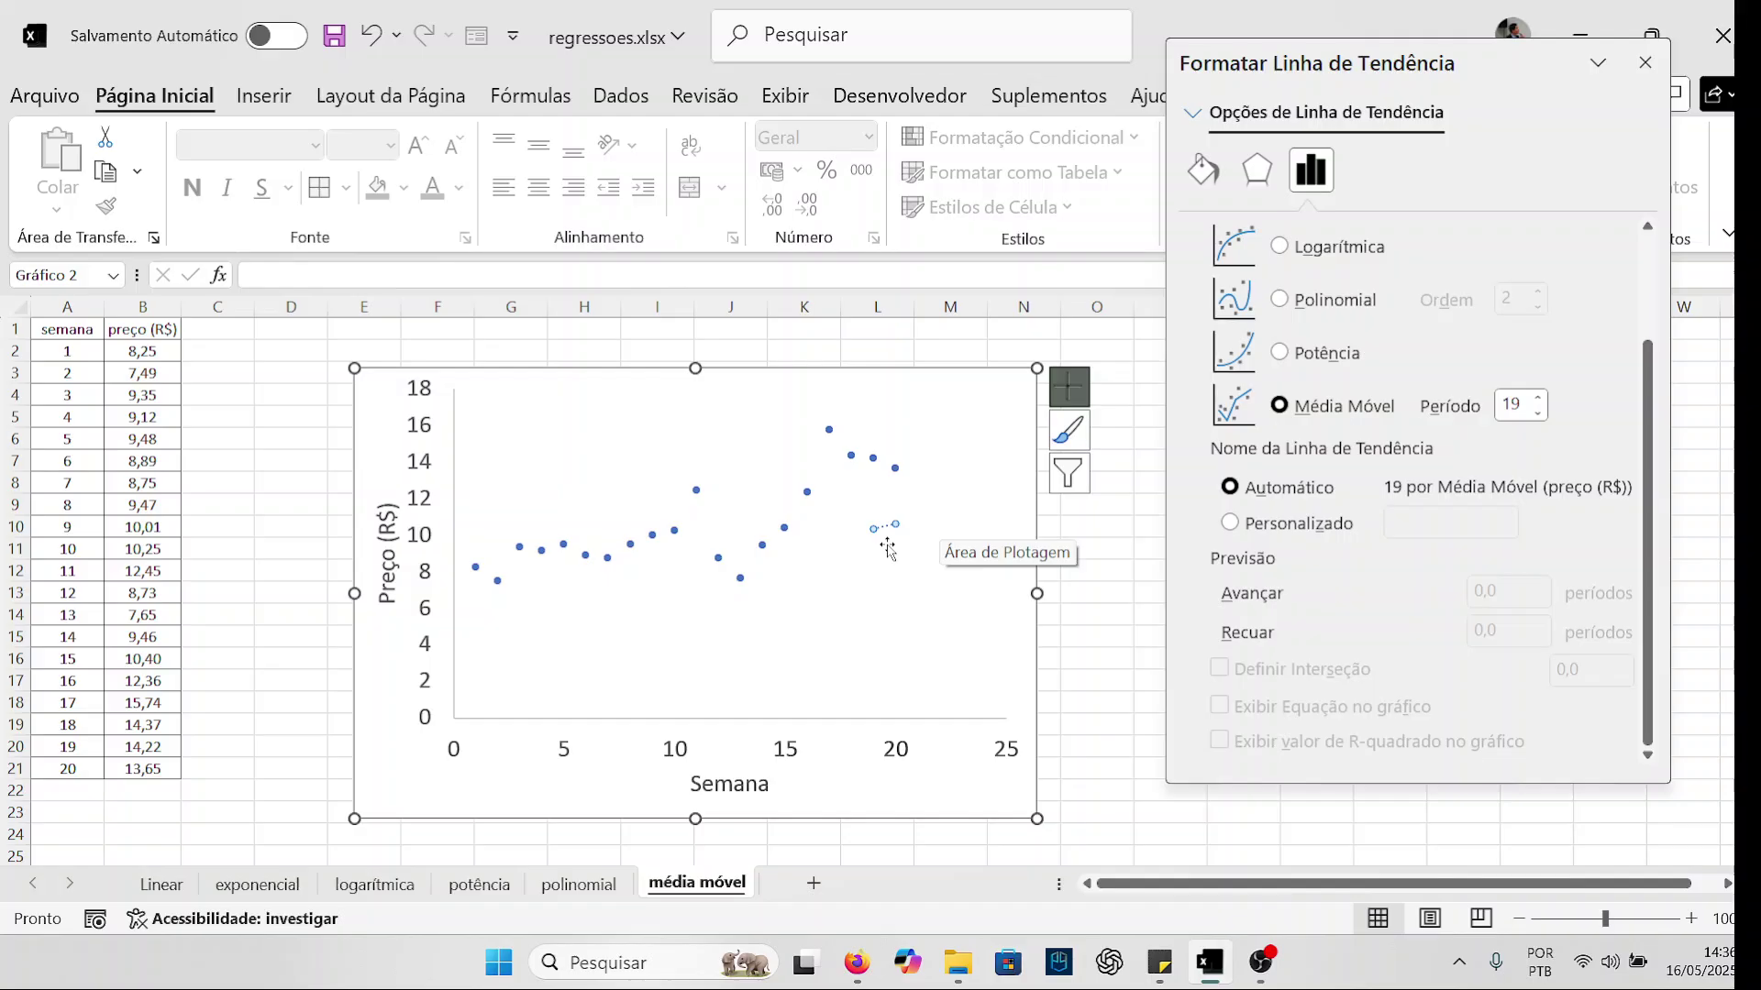
# Set the moving-average period to 2, and try a custom trendline name before restoring the automatic one
pyautogui.click(1538, 416)
pyautogui.click(1538, 416)
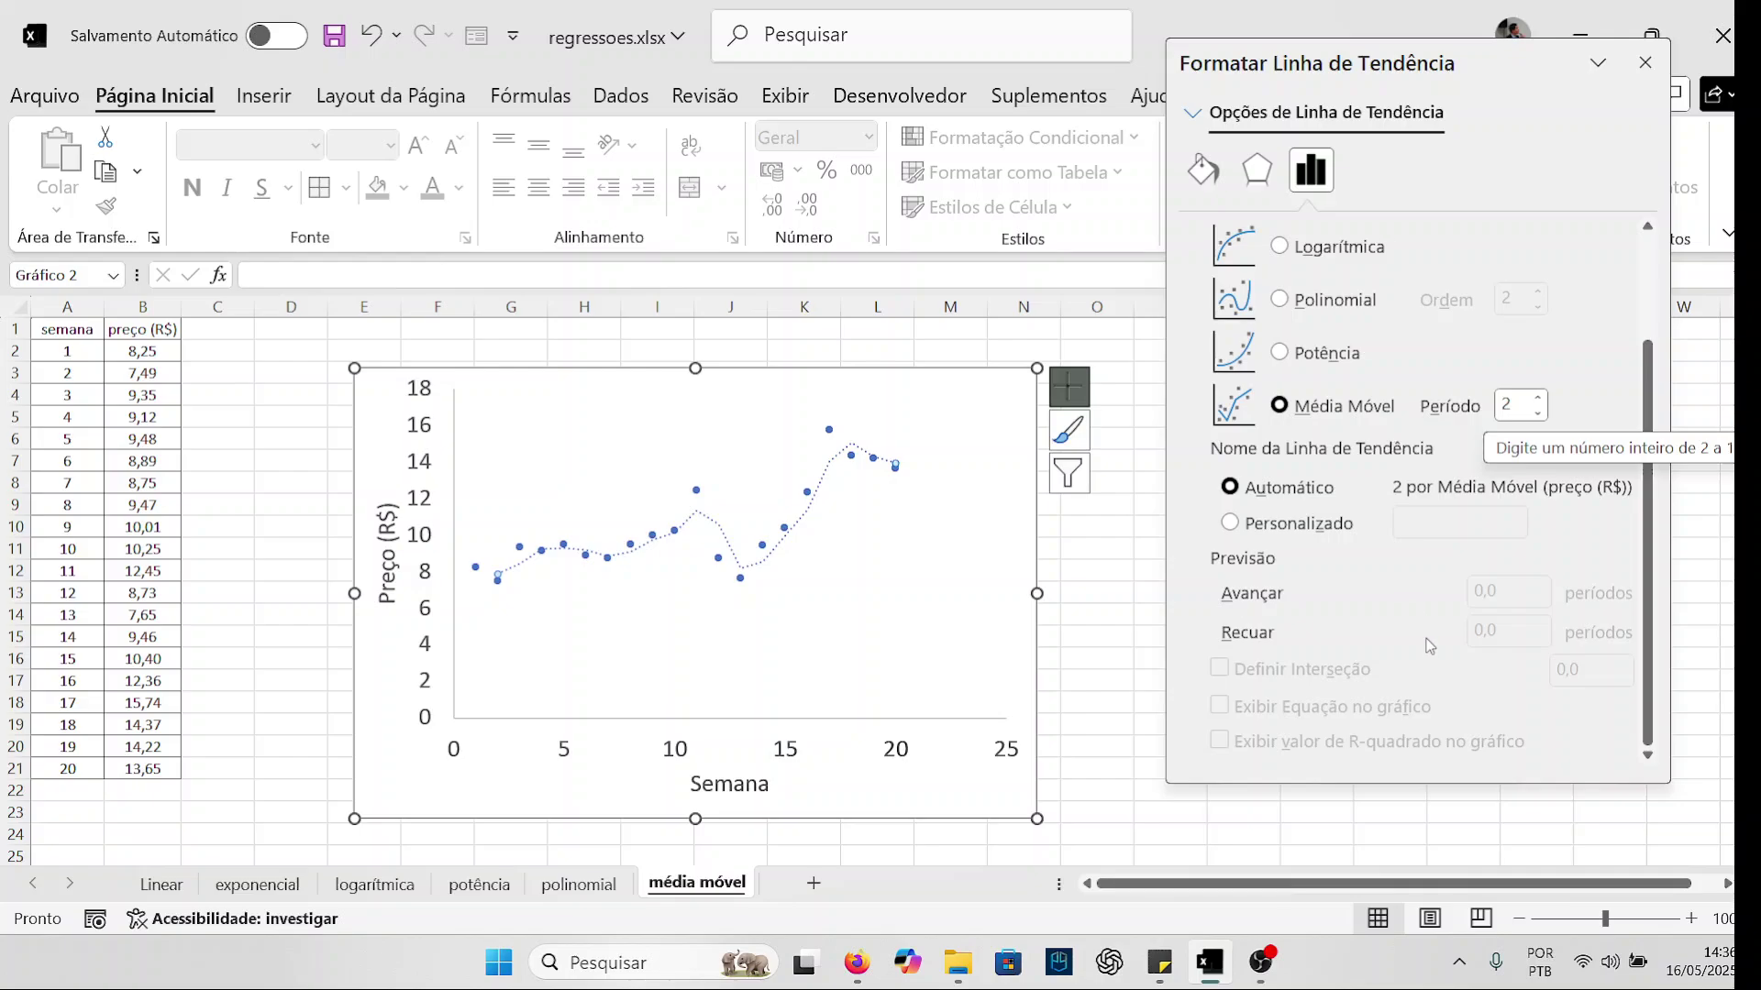
pyautogui.click(1302, 524)
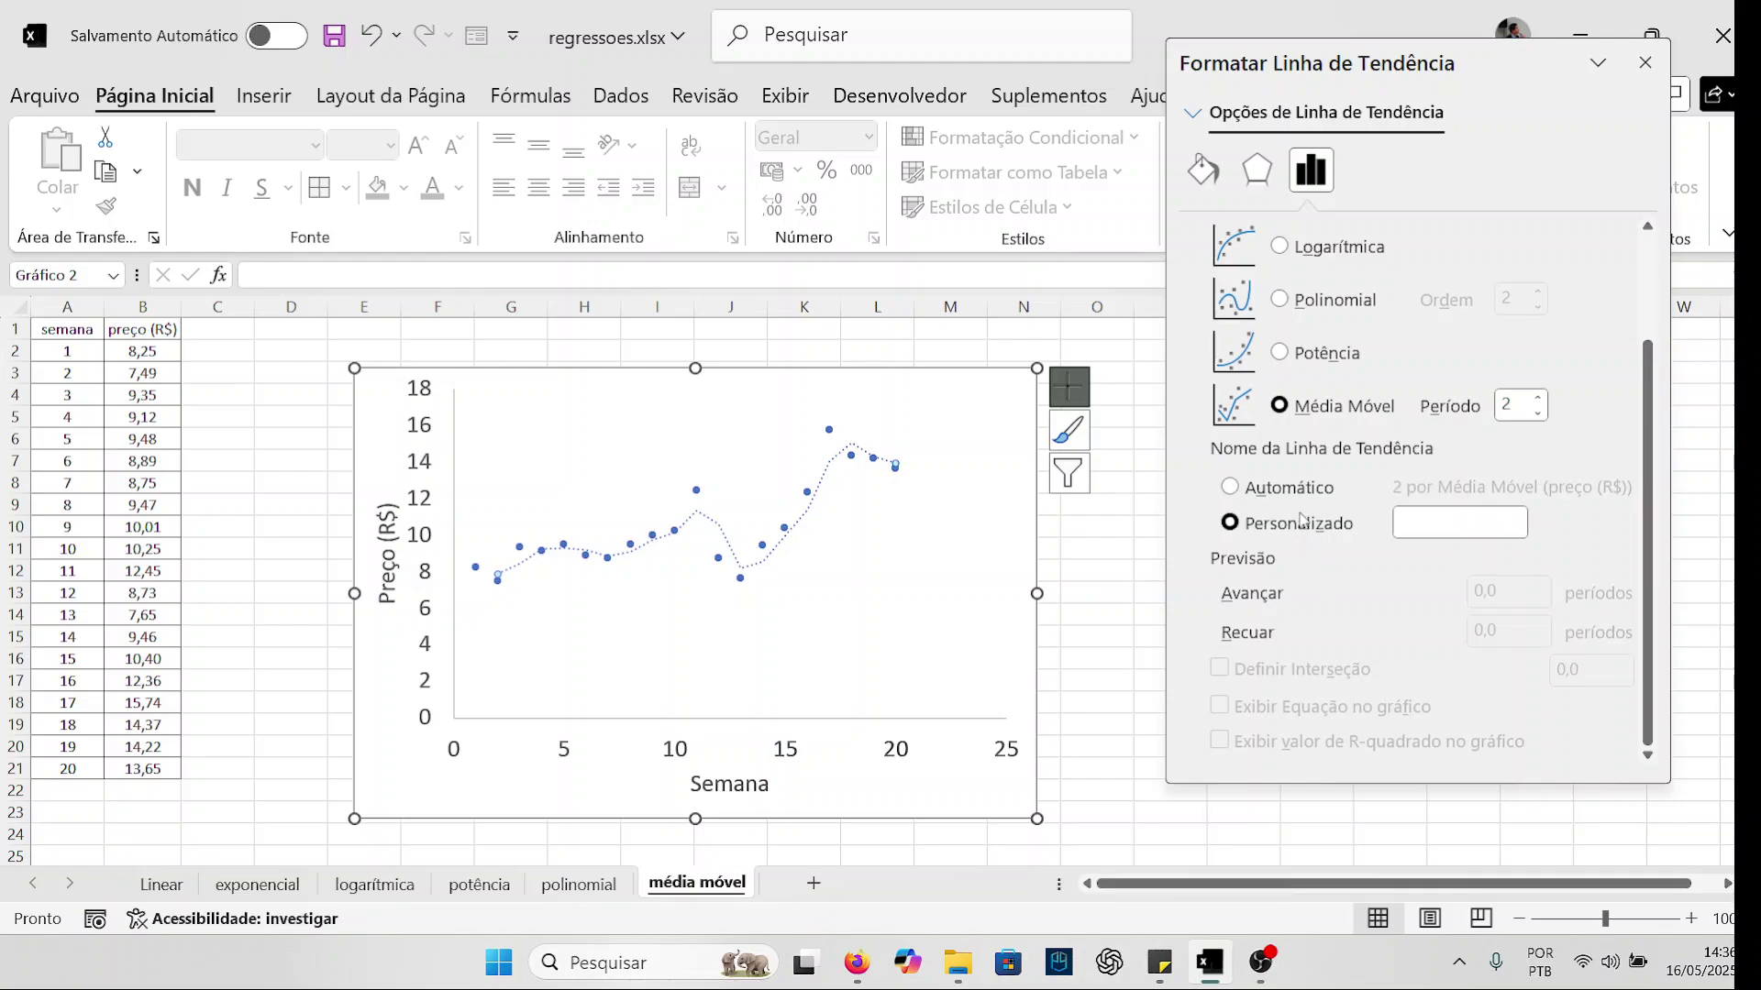
pyautogui.click(1300, 489)
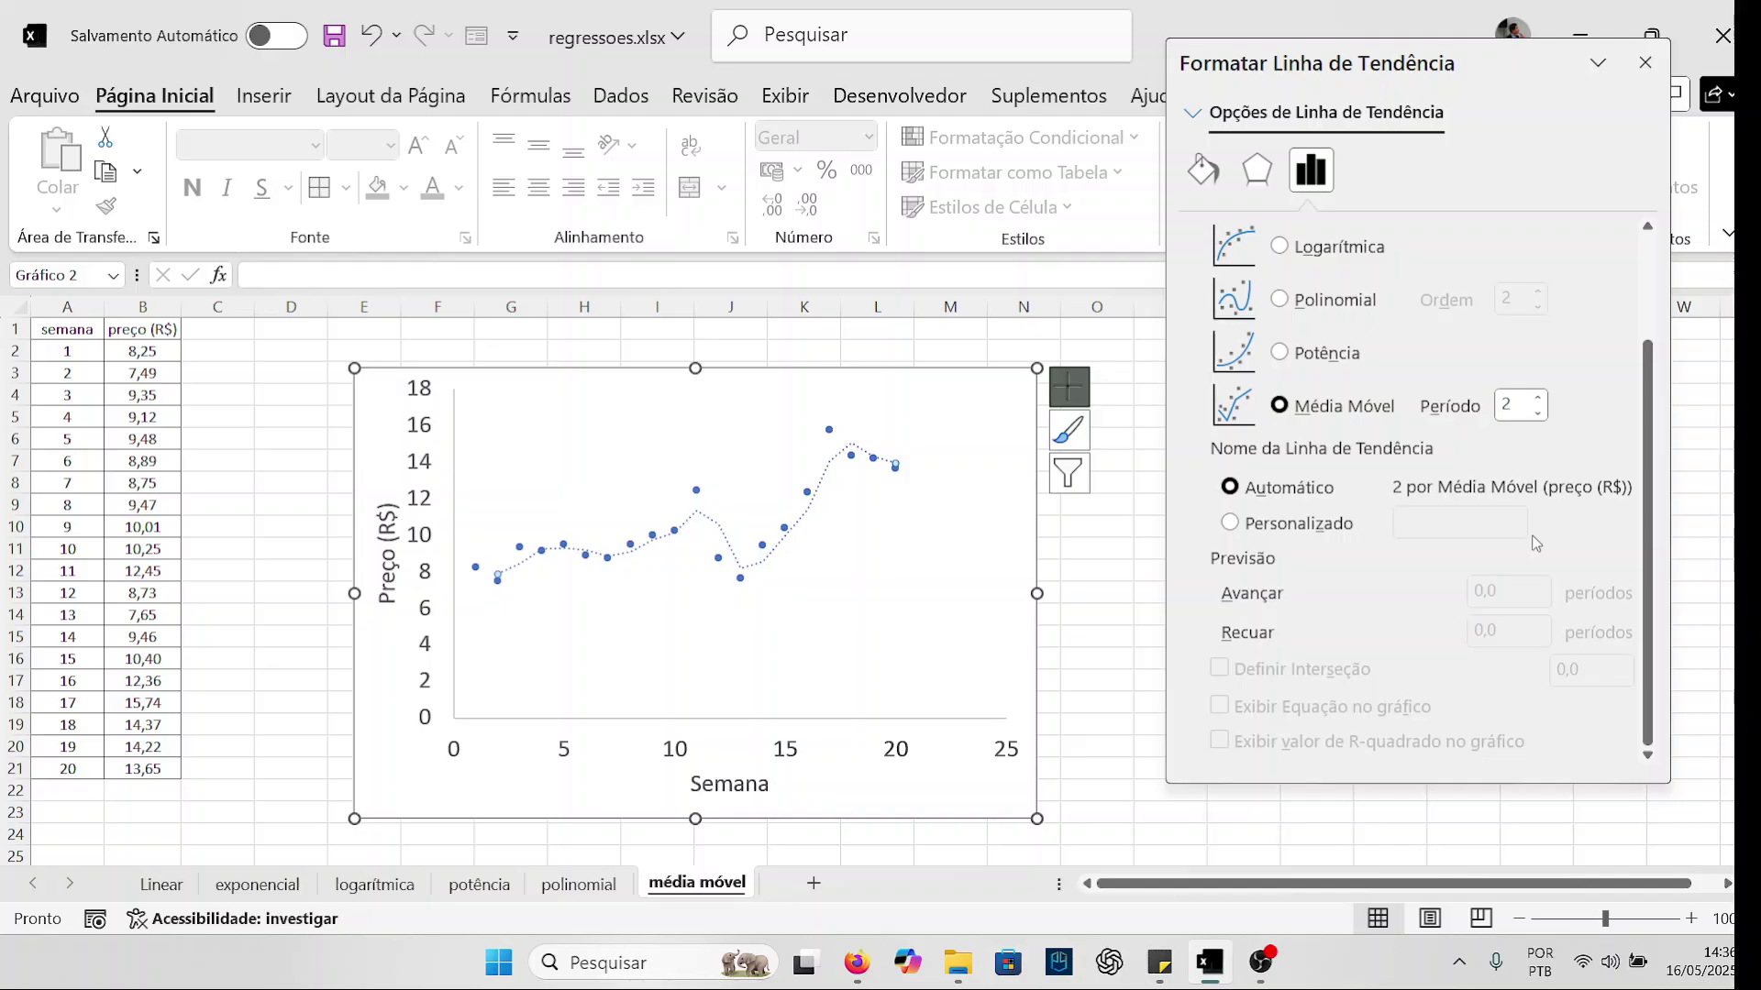
# Review the moving-average equation on the support page in Firefox and return to Excel
pyautogui.hotkey('alt', 'Tab')
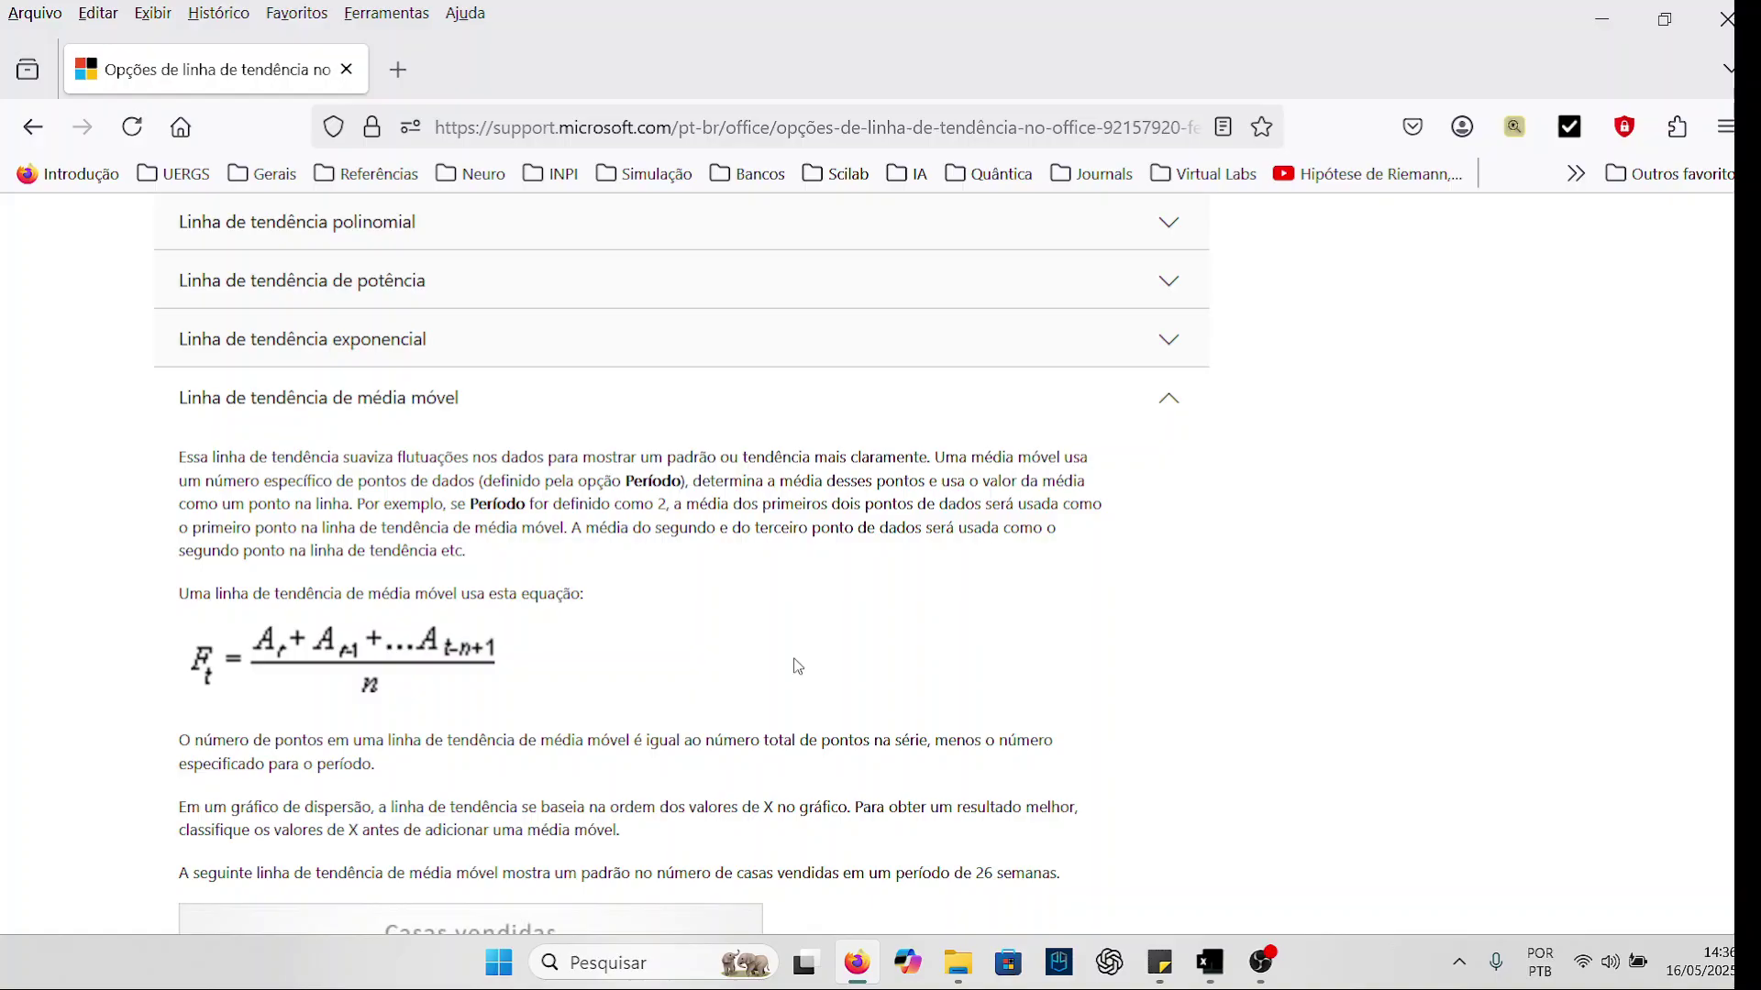
pyautogui.hotkey('alt', 'Tab')
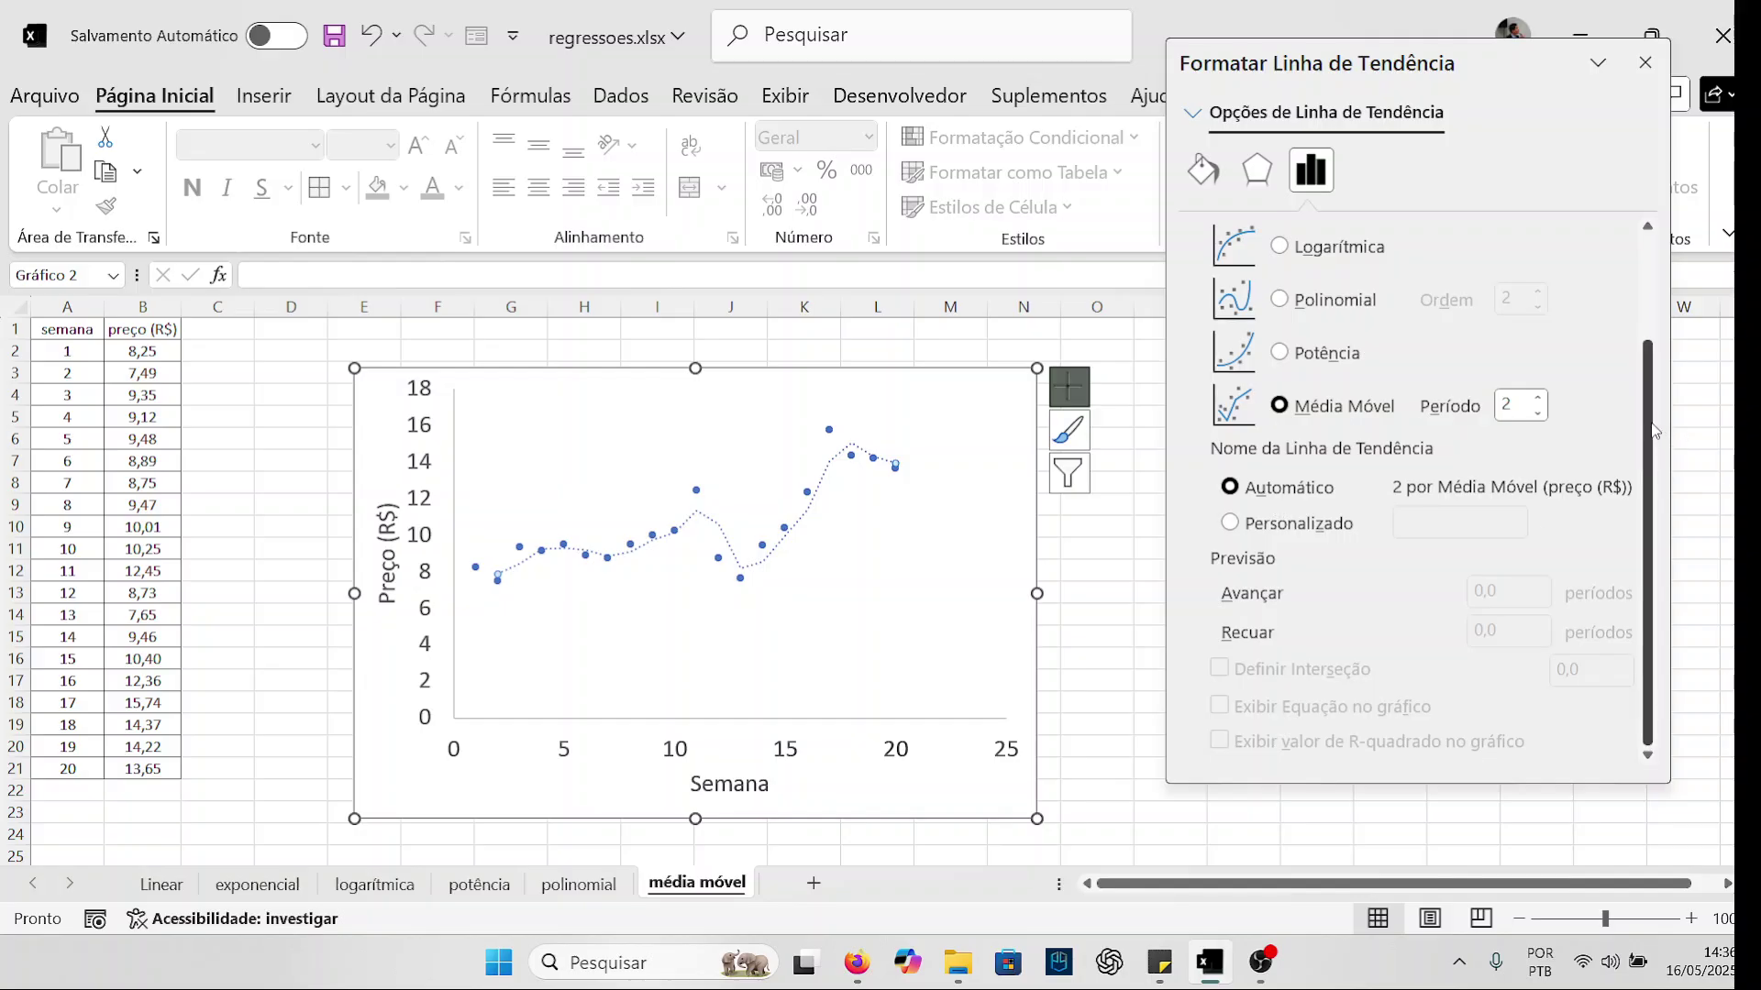
# Try a polynomial (Polinomial) trendline of order 6 on the price series
pyautogui.scroll(1, 1354, 372)
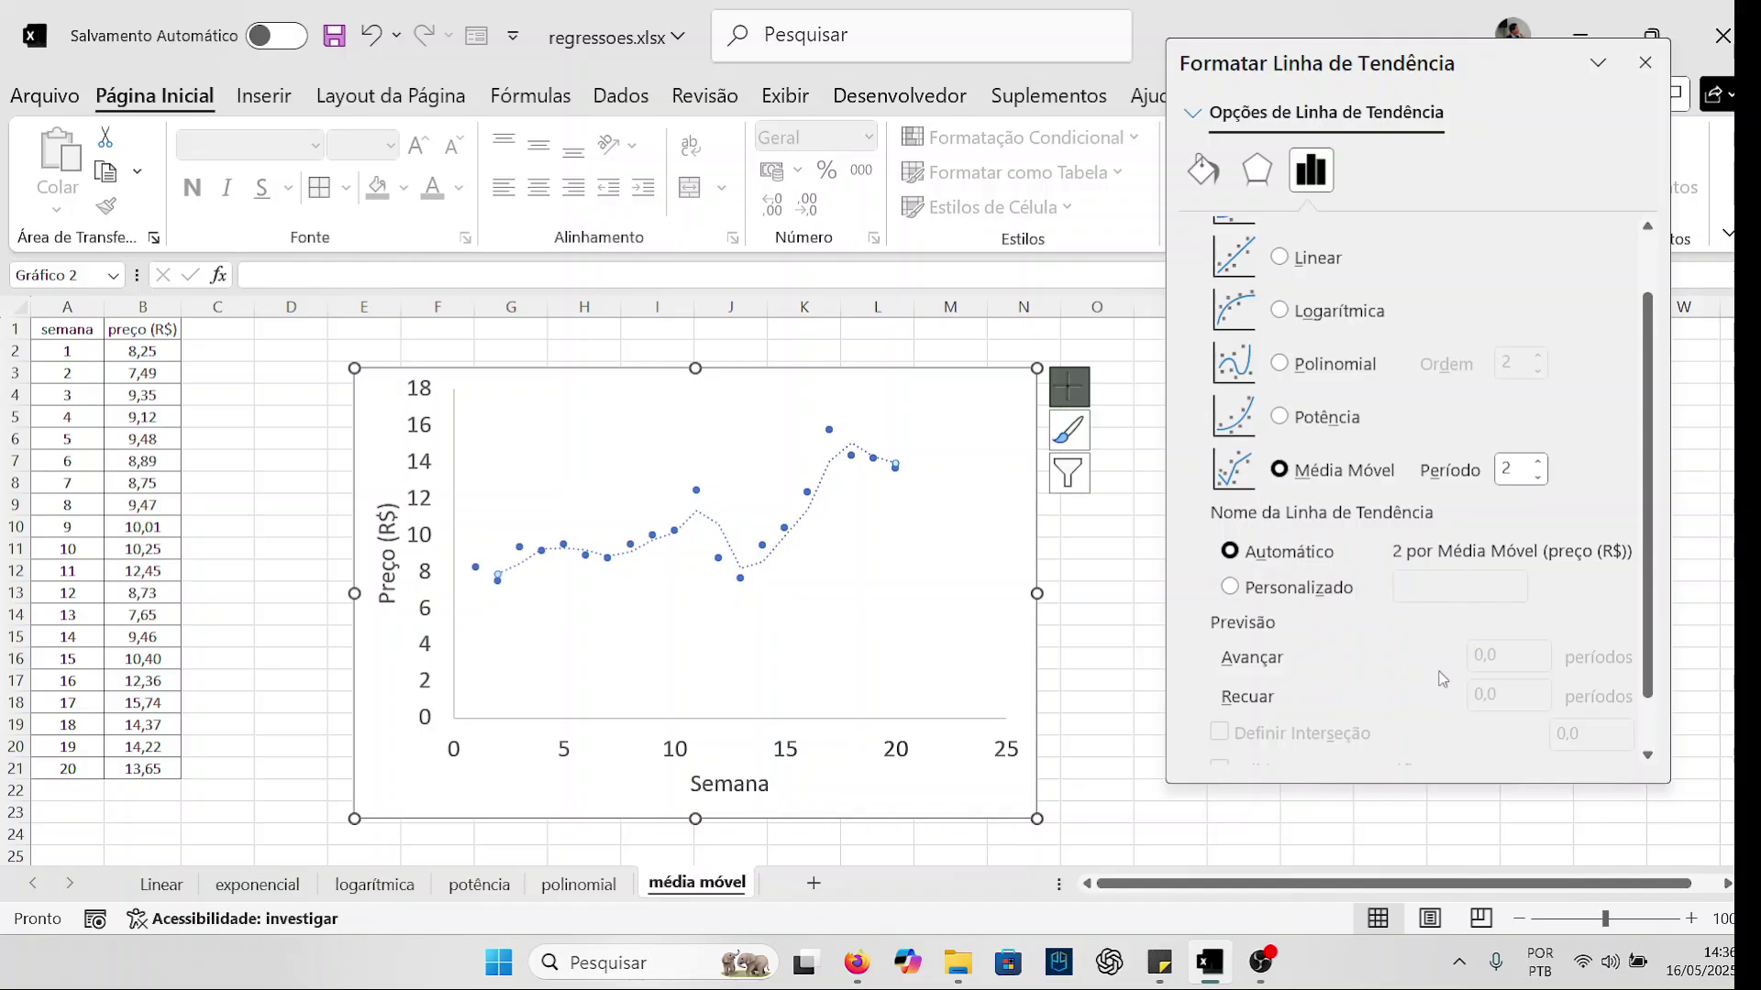
pyautogui.click(1334, 366)
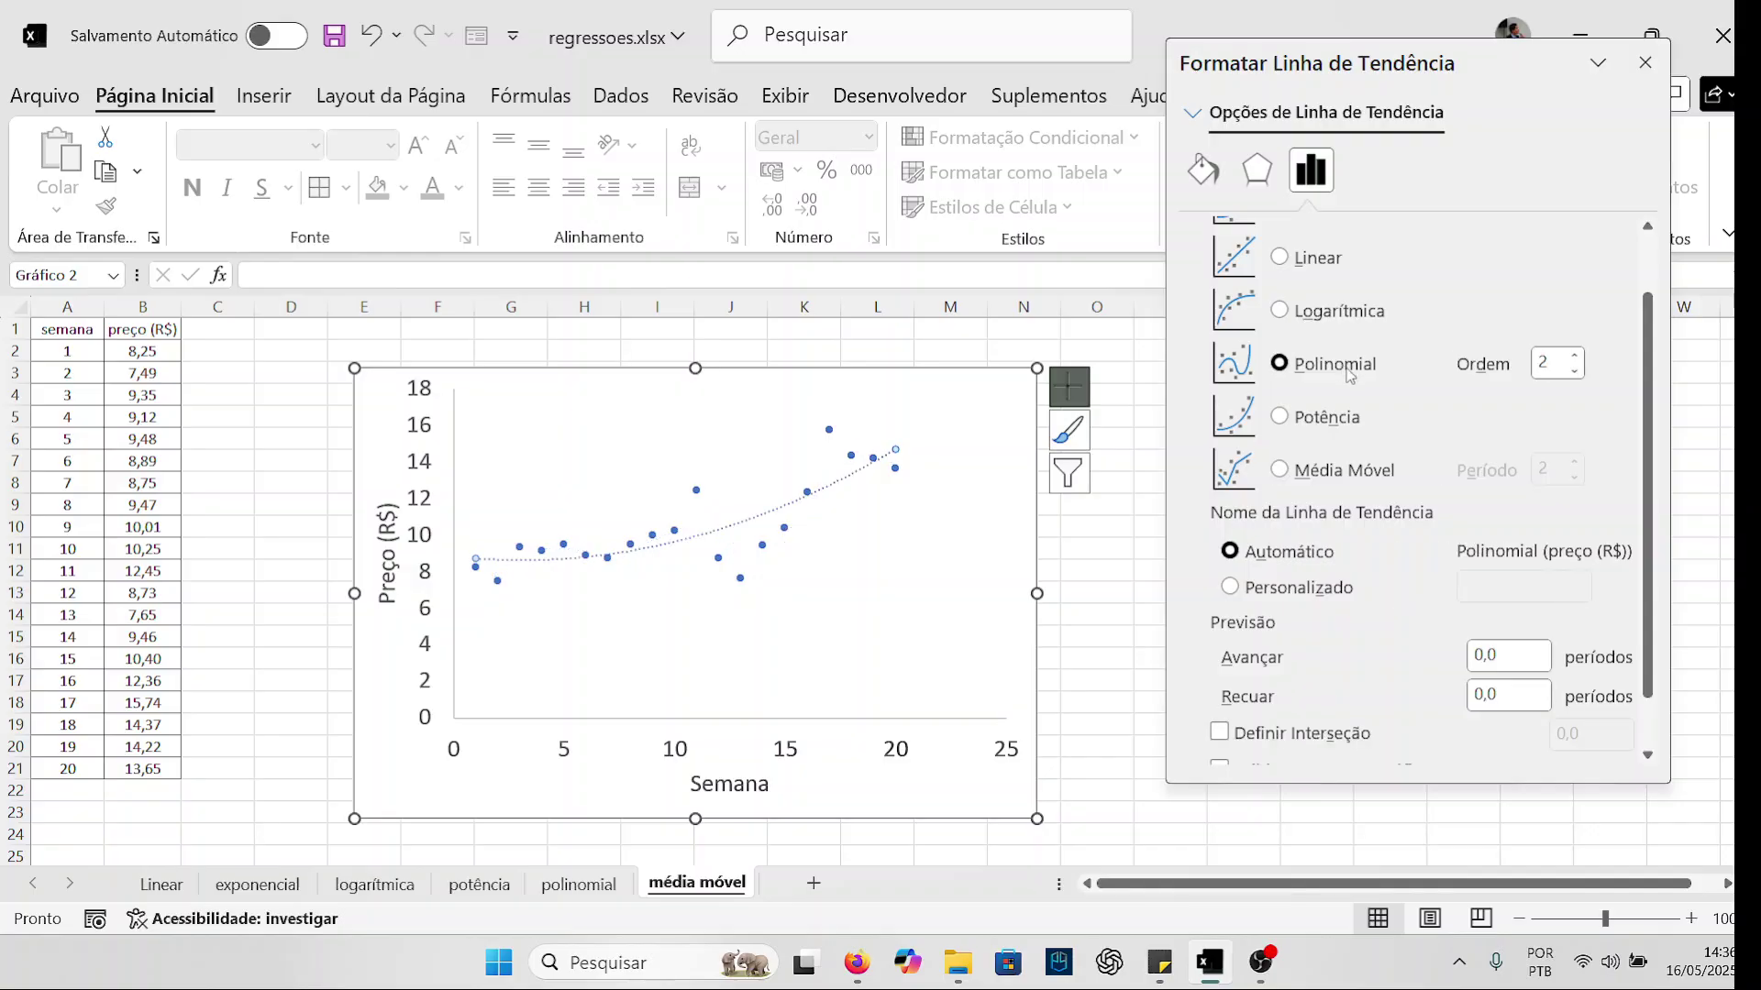
pyautogui.click(1575, 356)
pyautogui.click(1574, 356)
pyautogui.click(1574, 356)
pyautogui.click(1574, 356)
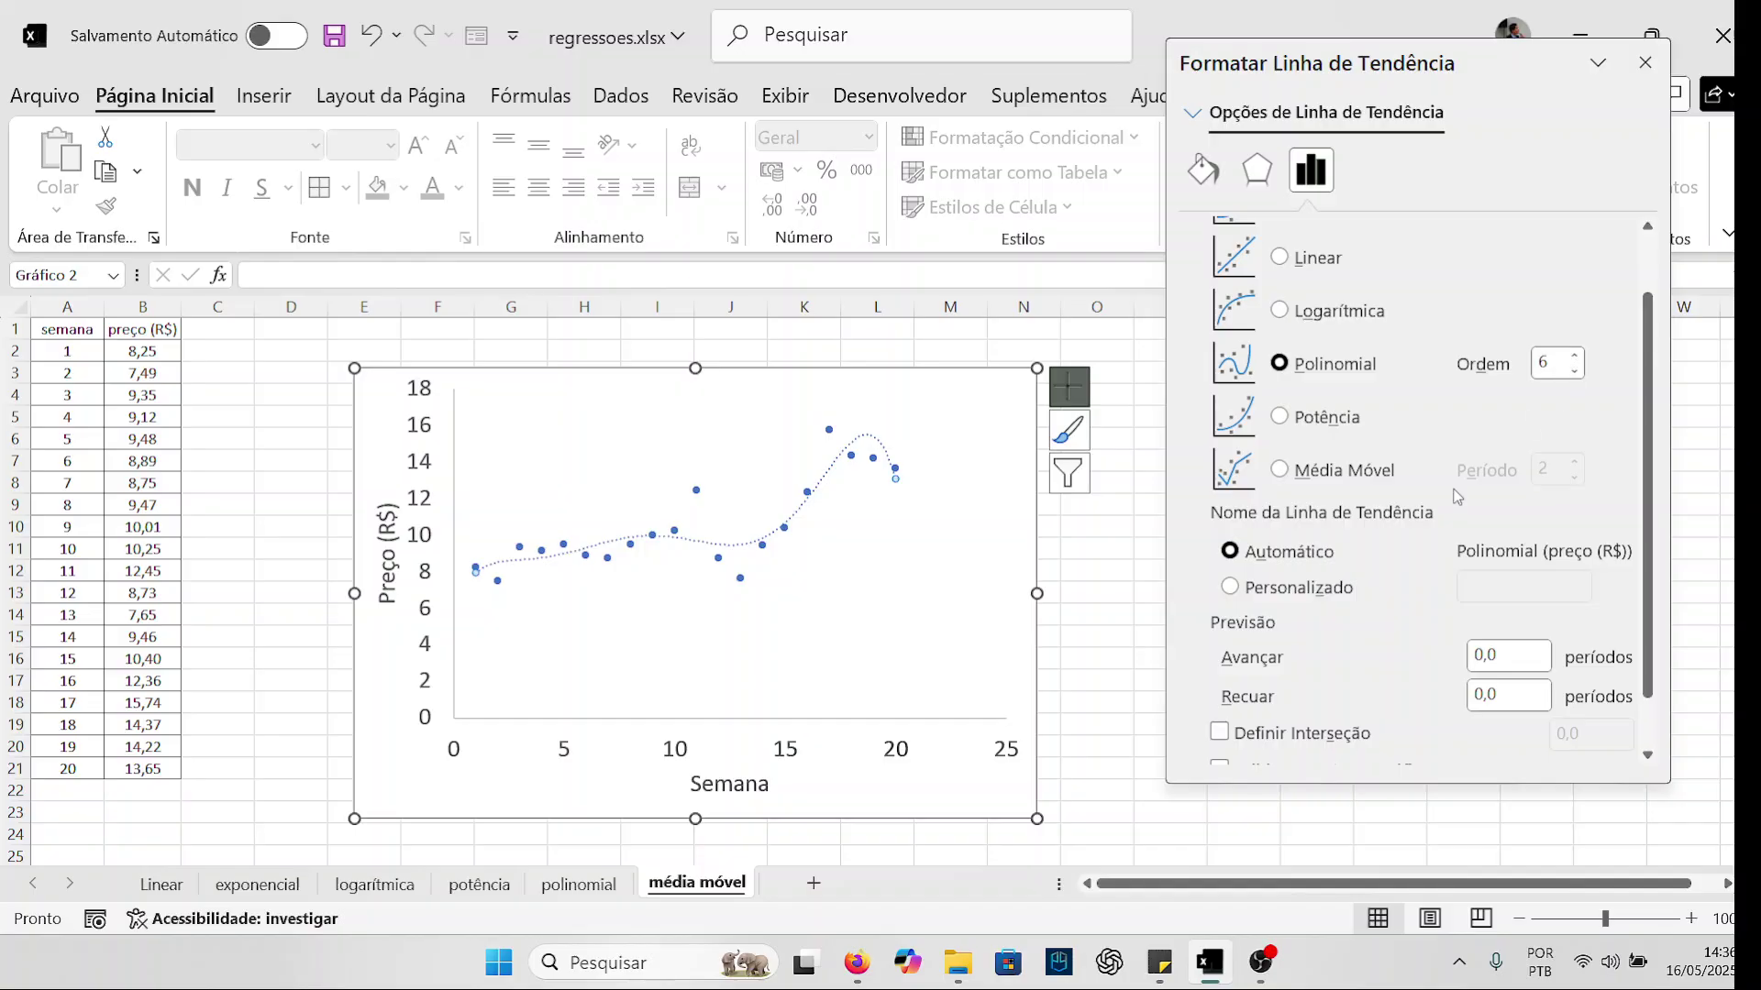
# Show the polynomial trendline's equation and R-squared value on the chart, and hide both again
pyautogui.scroll(-1, 1359, 715)
pyautogui.click(1359, 713)
pyautogui.click(1349, 744)
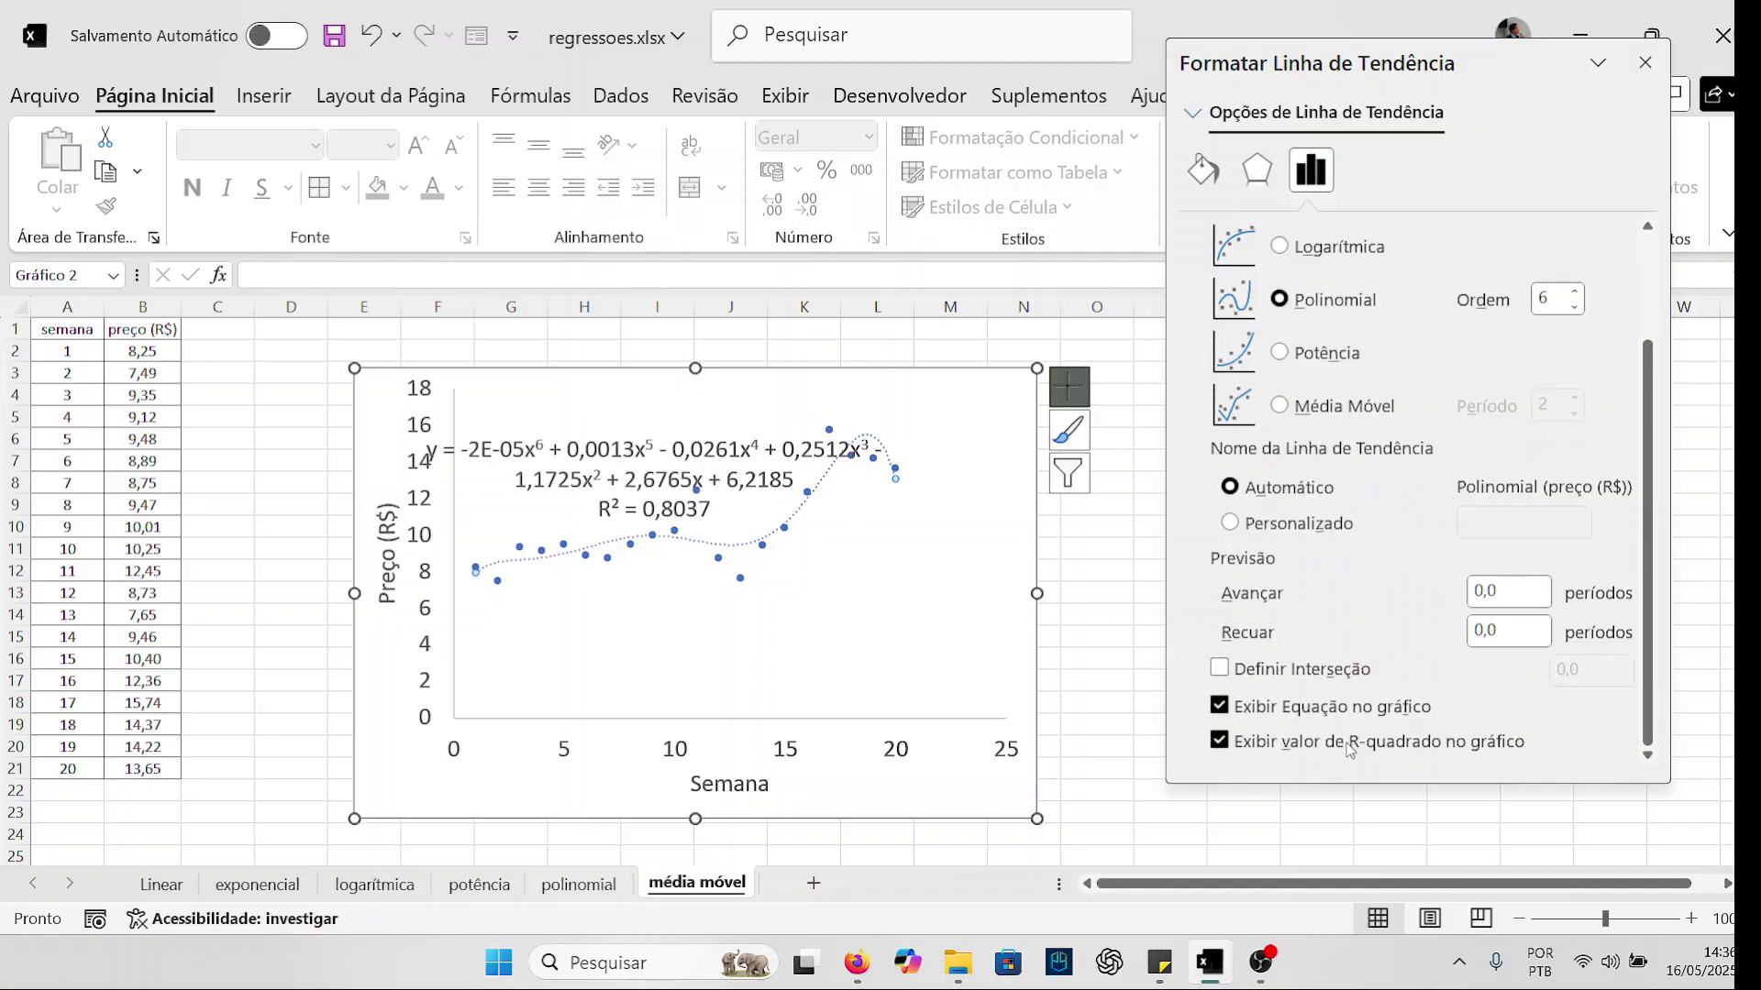
pyautogui.click(1349, 743)
pyautogui.click(1356, 708)
# Switch the trendline back to moving average (Média Móvel) and try raising its period beyond 5
pyautogui.scroll(2, 1461, 420)
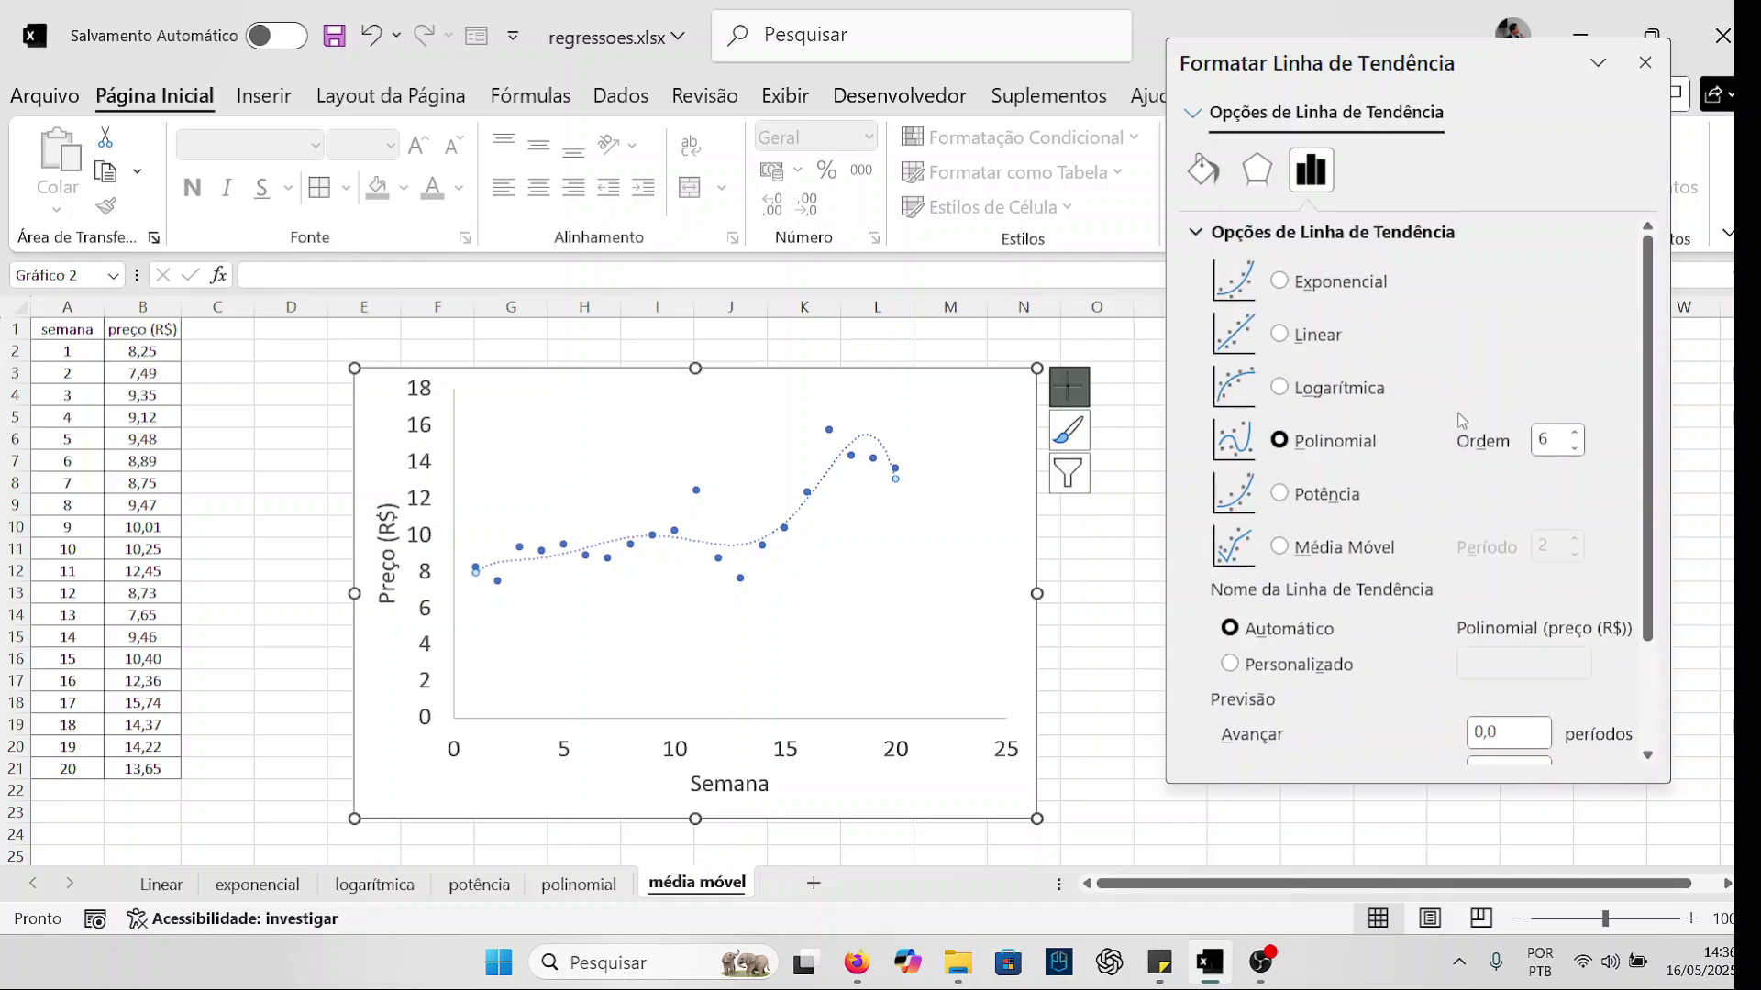
pyautogui.click(1341, 548)
pyautogui.click(1538, 539)
pyautogui.click(1538, 539)
pyautogui.click(1538, 540)
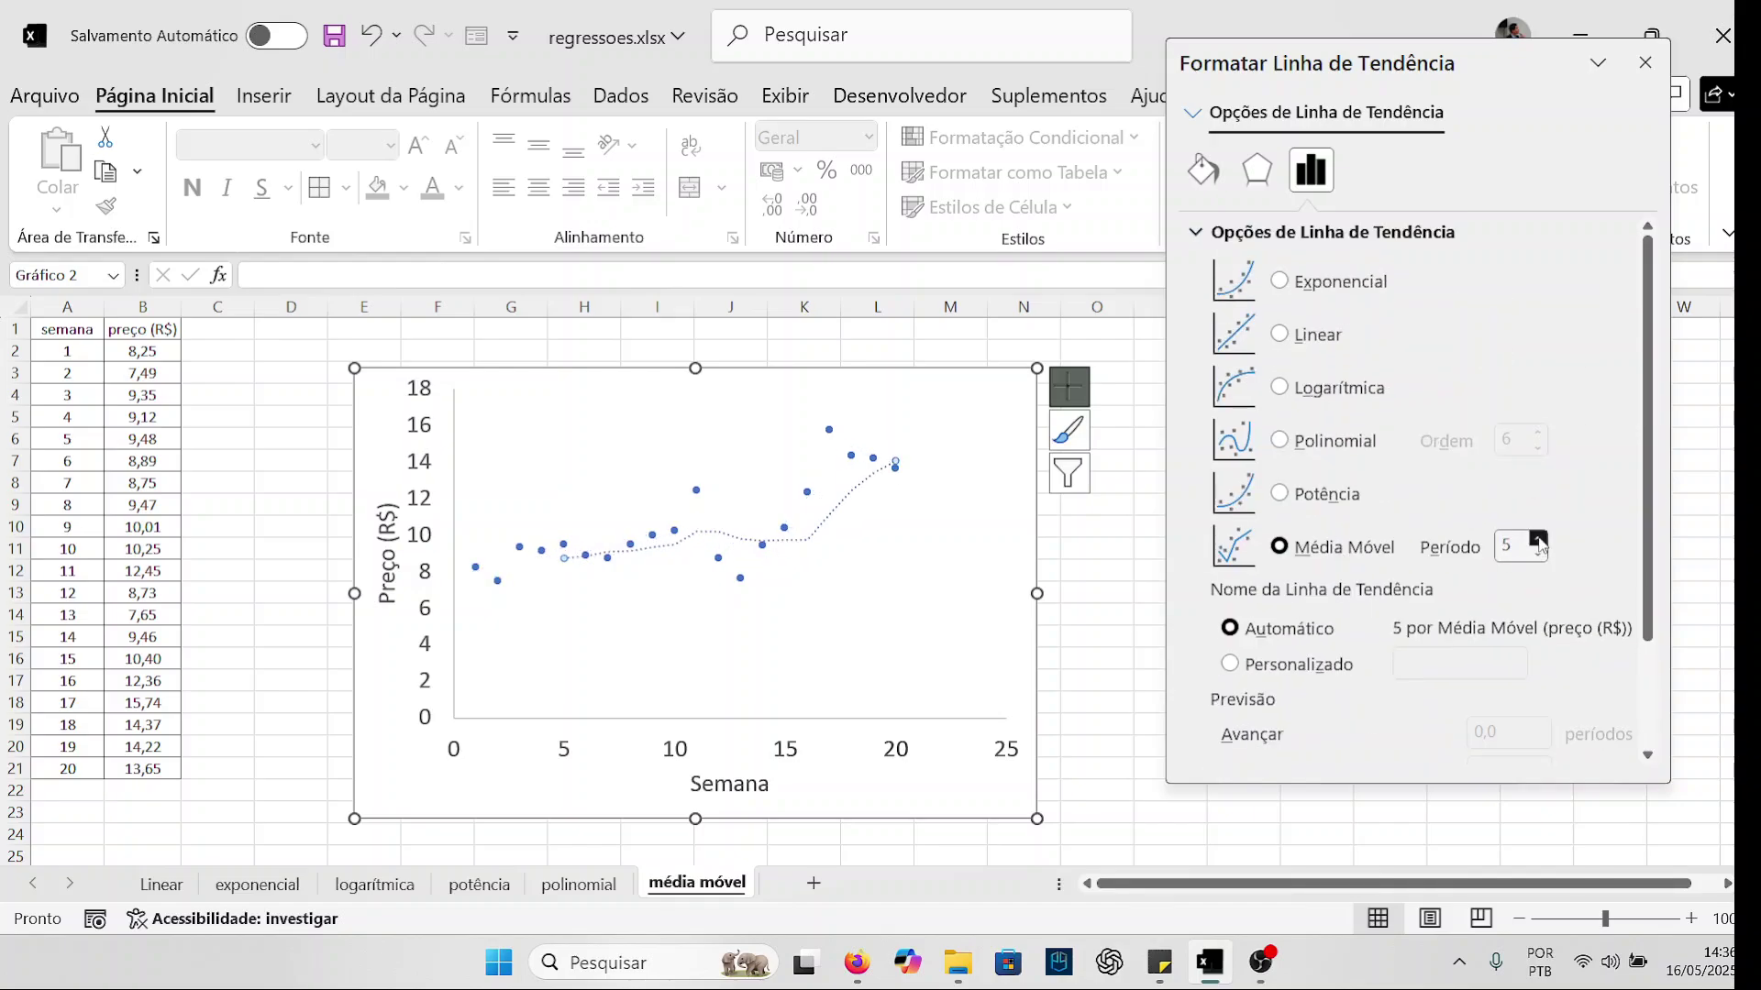
pyautogui.click(1537, 540)
pyautogui.click(1538, 540)
pyautogui.click(1537, 540)
pyautogui.click(1538, 540)
pyautogui.click(1538, 540)
# Set the trendline's moving-average period to 2
pyautogui.click(1538, 554)
pyautogui.click(1538, 554)
pyautogui.click(1538, 554)
pyautogui.click(1538, 554)
pyautogui.click(1538, 554)
pyautogui.click(1538, 554)
pyautogui.click(1538, 554)
pyautogui.click(1537, 554)
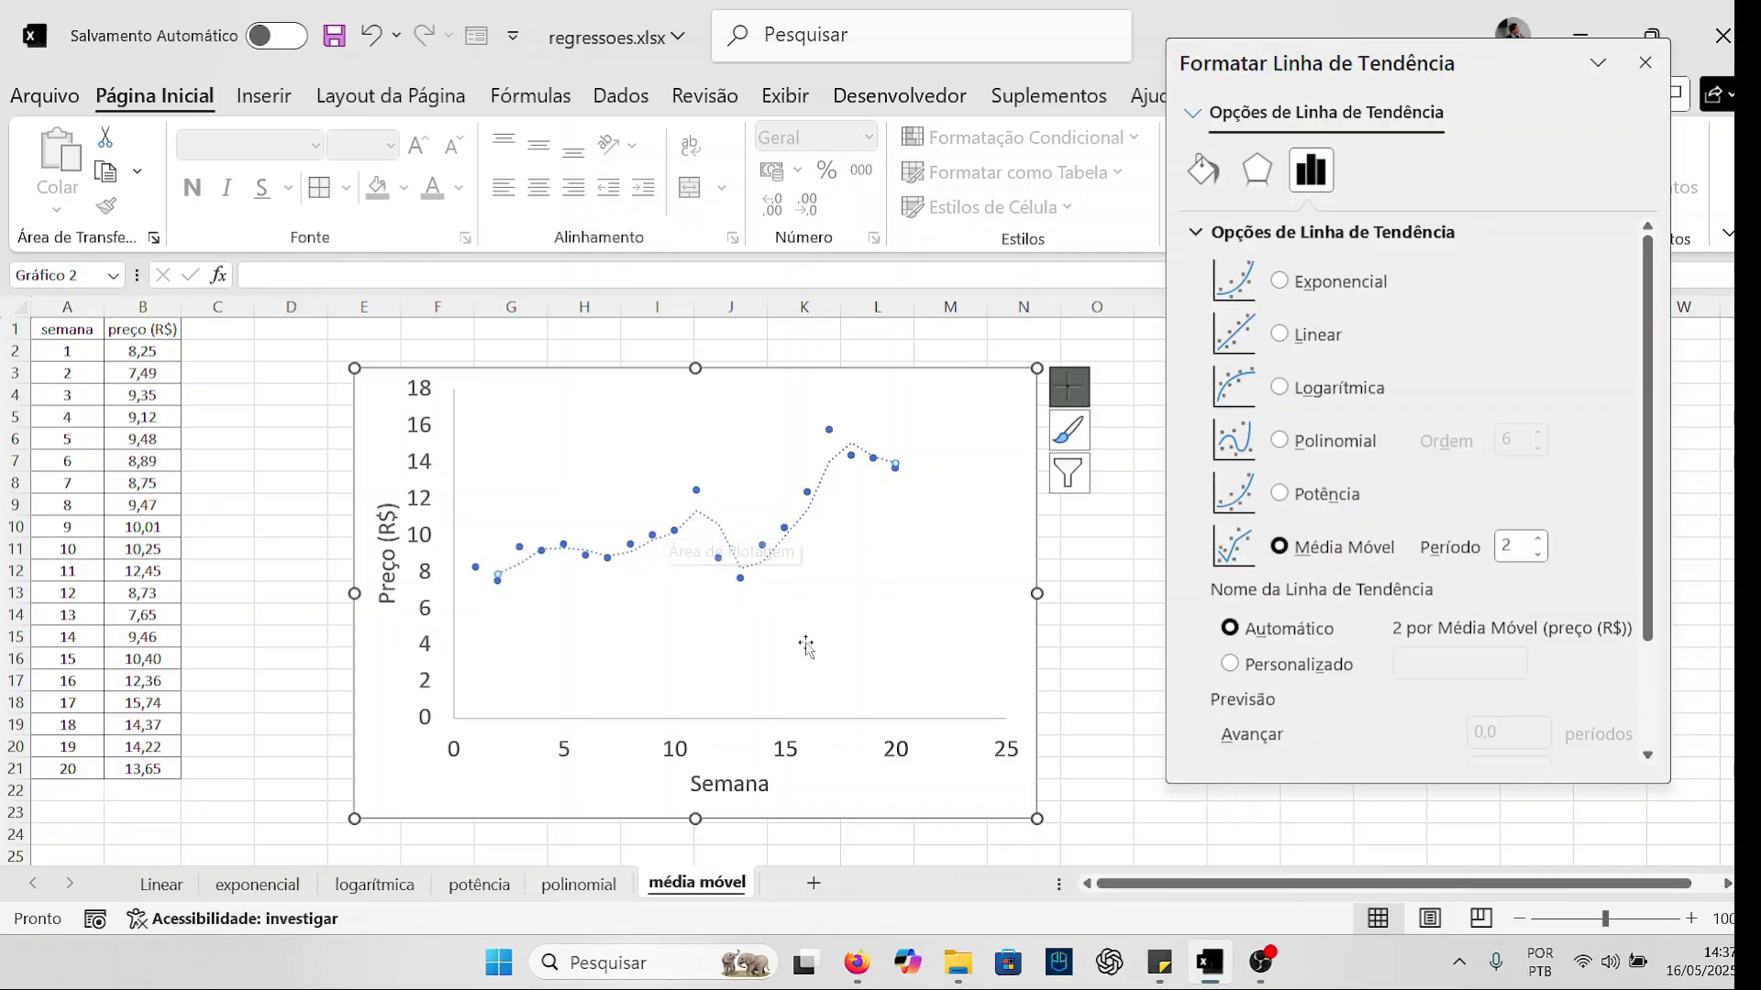
# Review the moving-average explanation on the support page in Firefox, return to Excel and deselect the chart
pyautogui.click(860, 960)
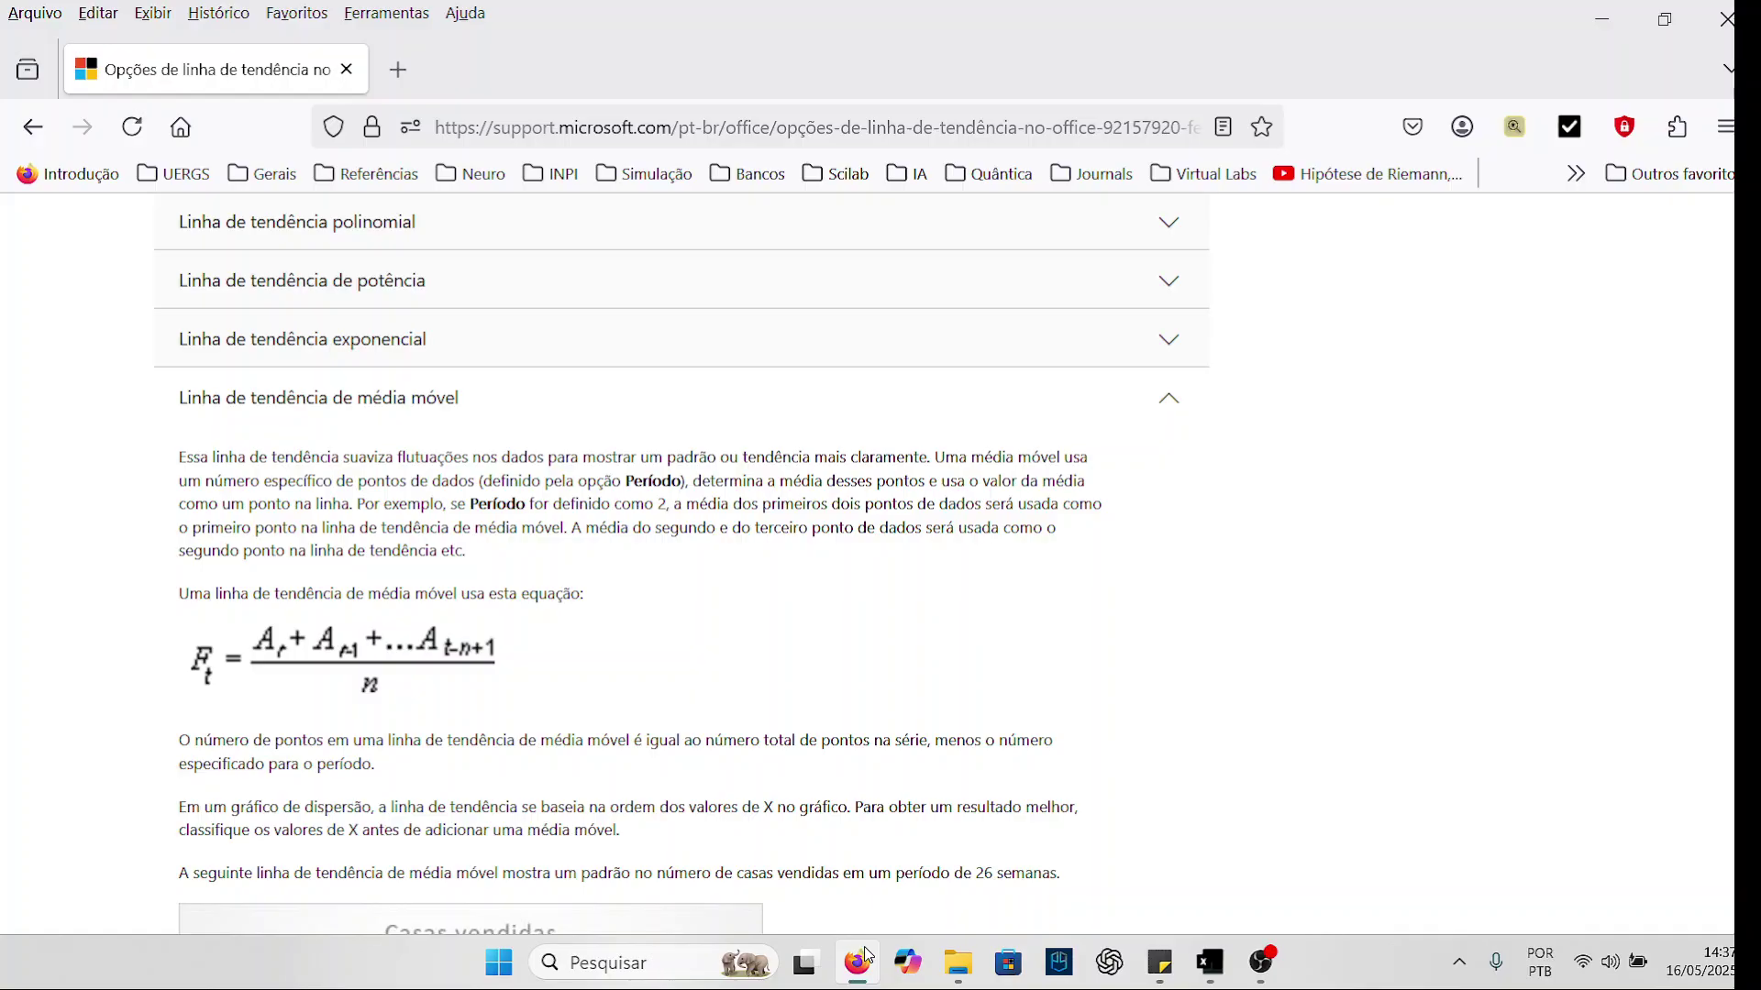
pyautogui.click(861, 959)
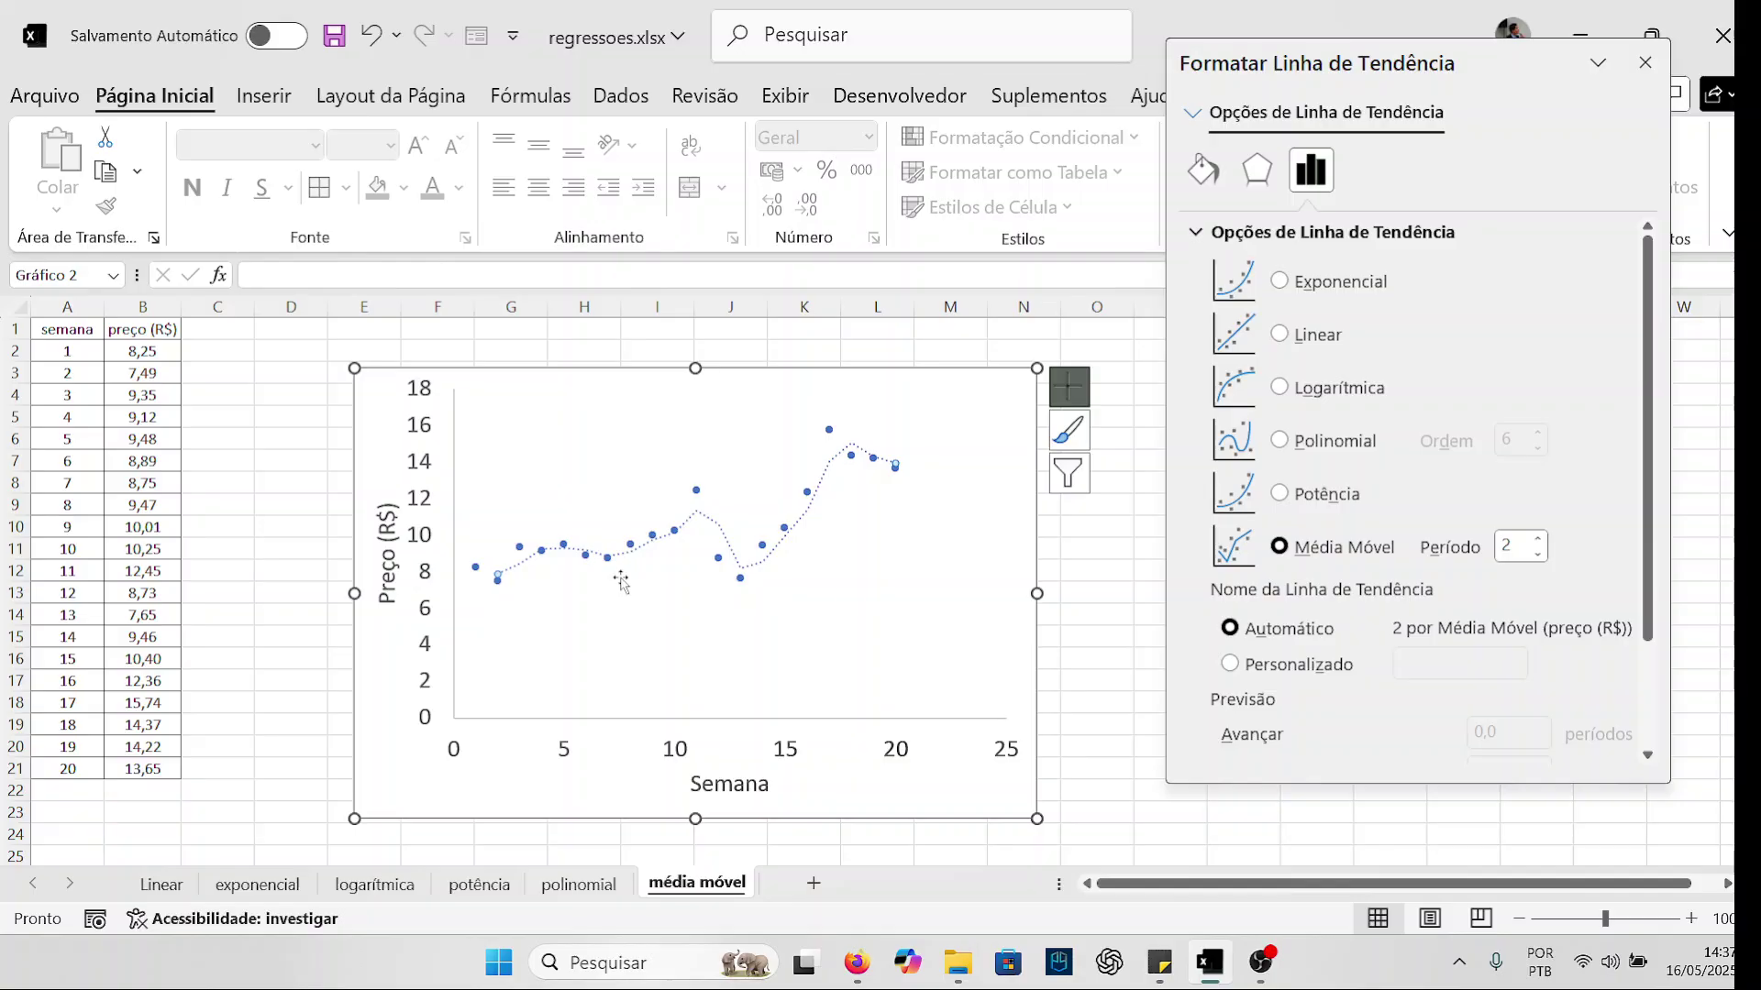
pyautogui.click(227, 329)
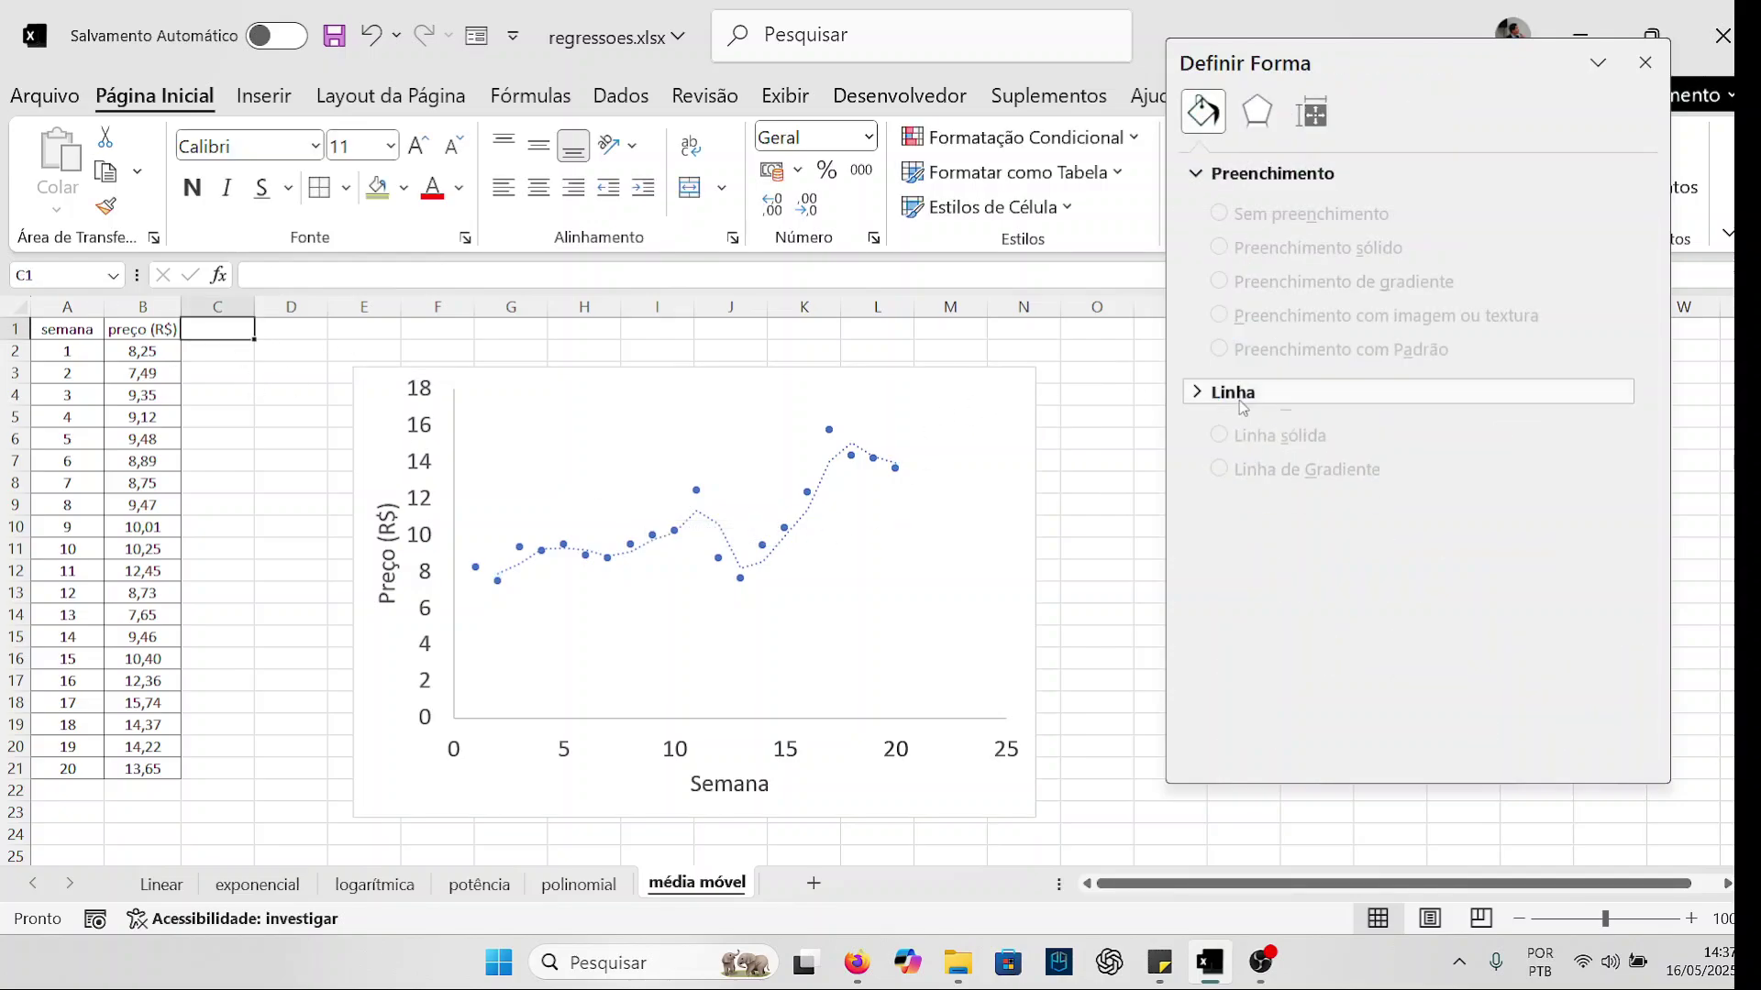
# Reselect the trendline, keep its name set to automatic (Automático), and close the trendline formatting options
pyautogui.click(873, 457)
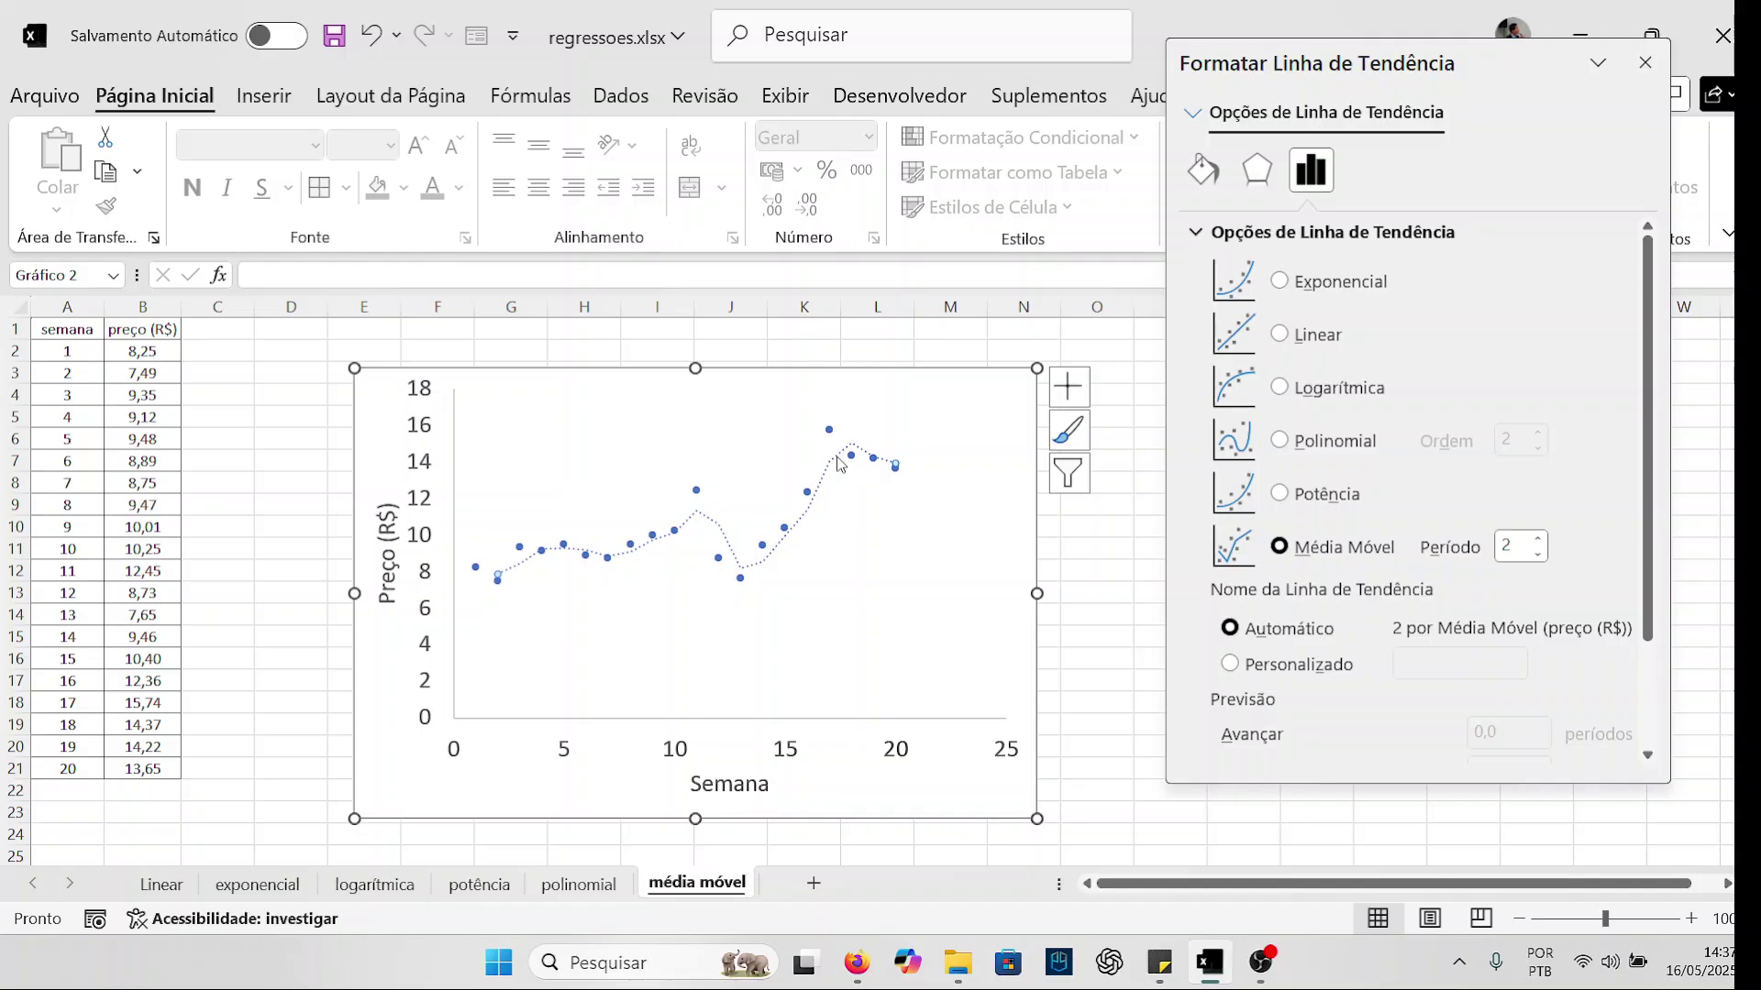
pyautogui.scroll(-1, 1376, 550)
pyautogui.click(1326, 610)
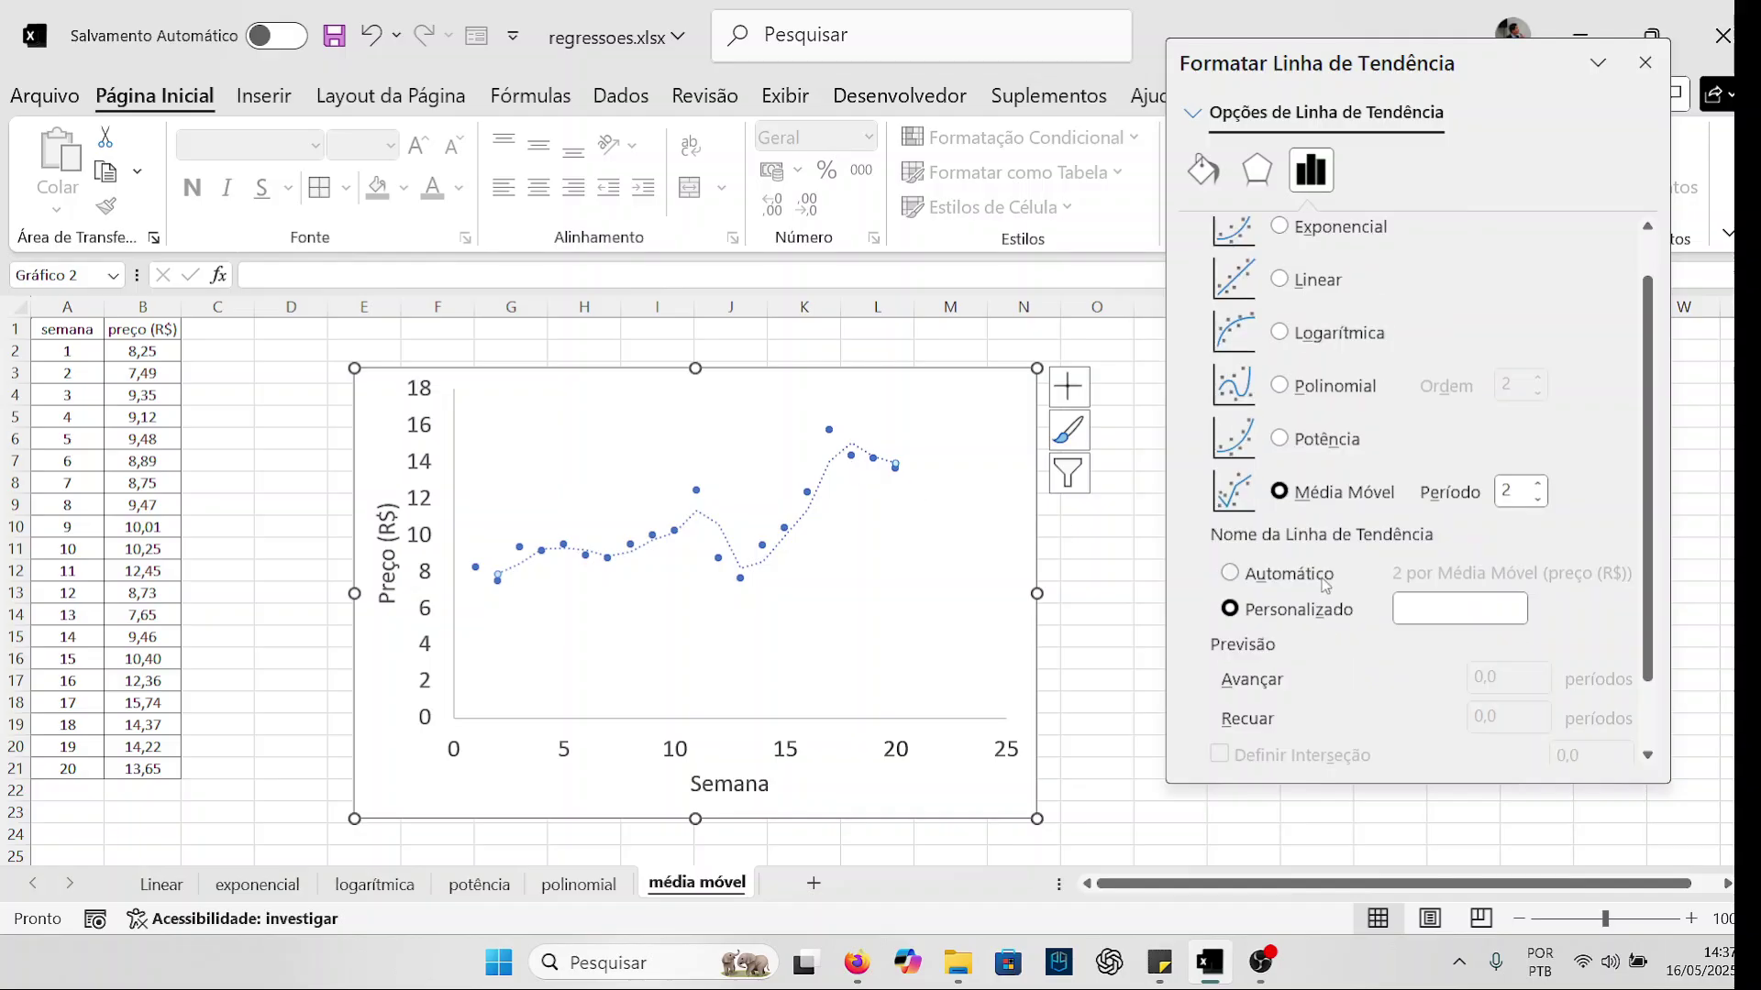
pyautogui.click(1327, 578)
pyautogui.click(1645, 63)
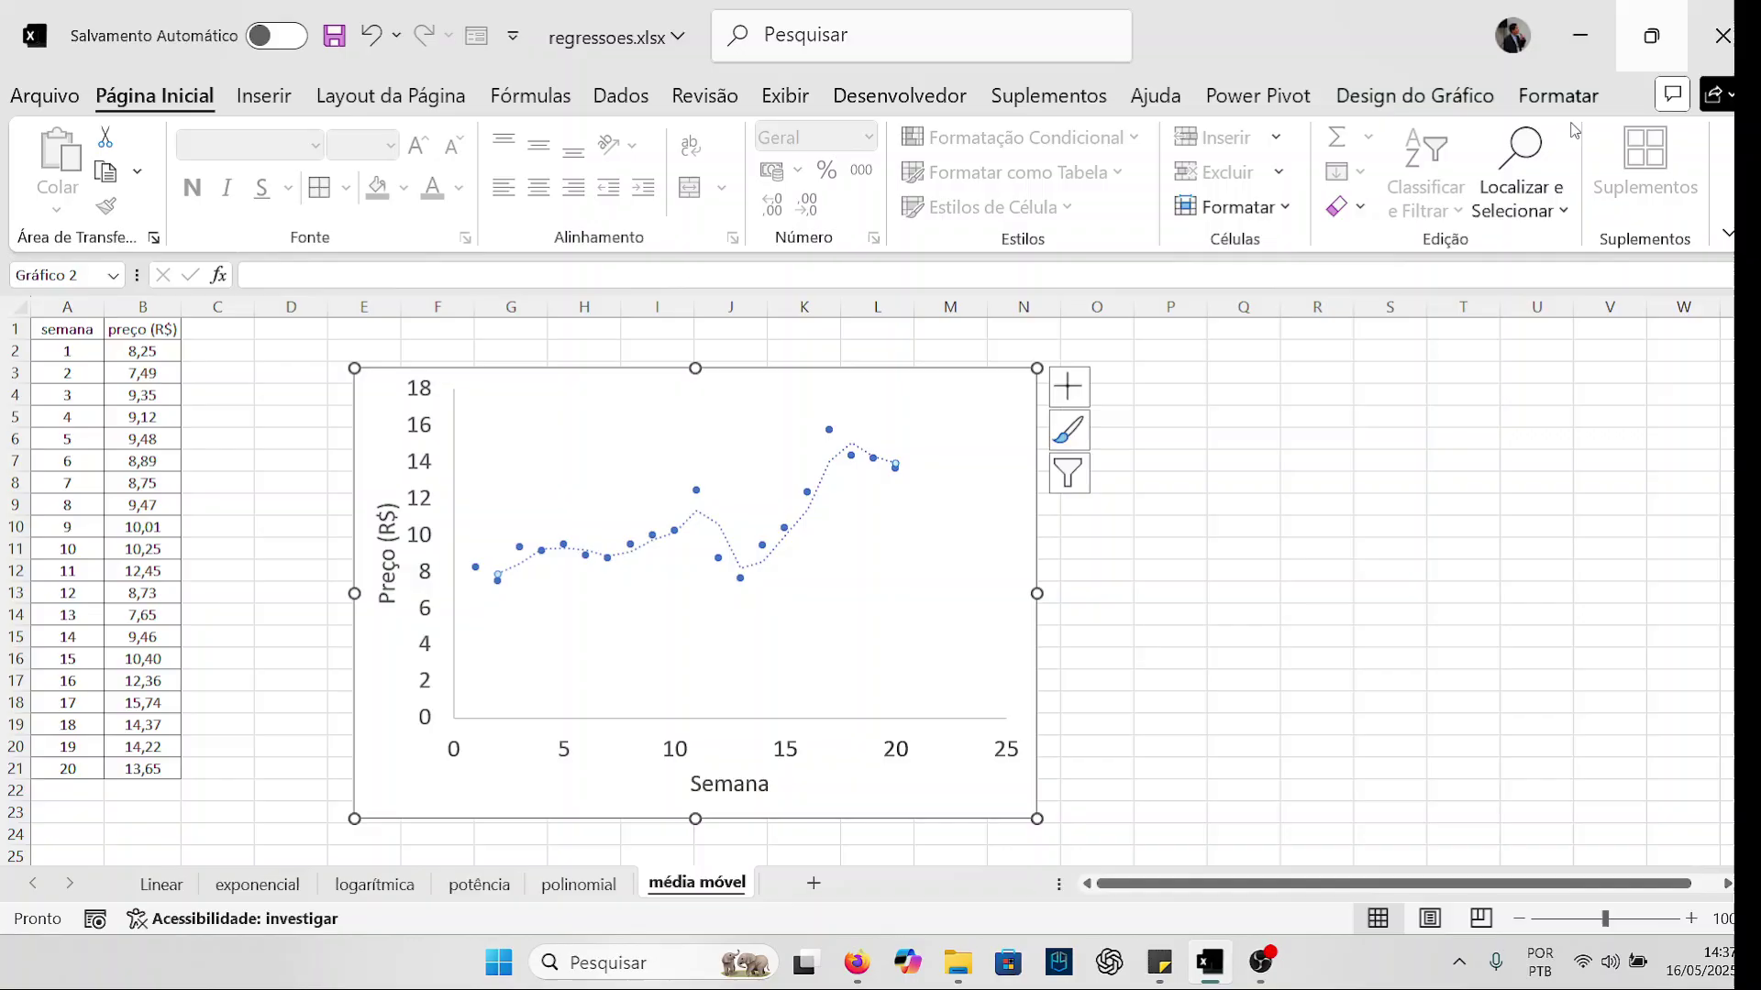
# Add a legend to the chart, placed at the bottom (Parte Inferior), and deselect the chart
pyautogui.click(1068, 386)
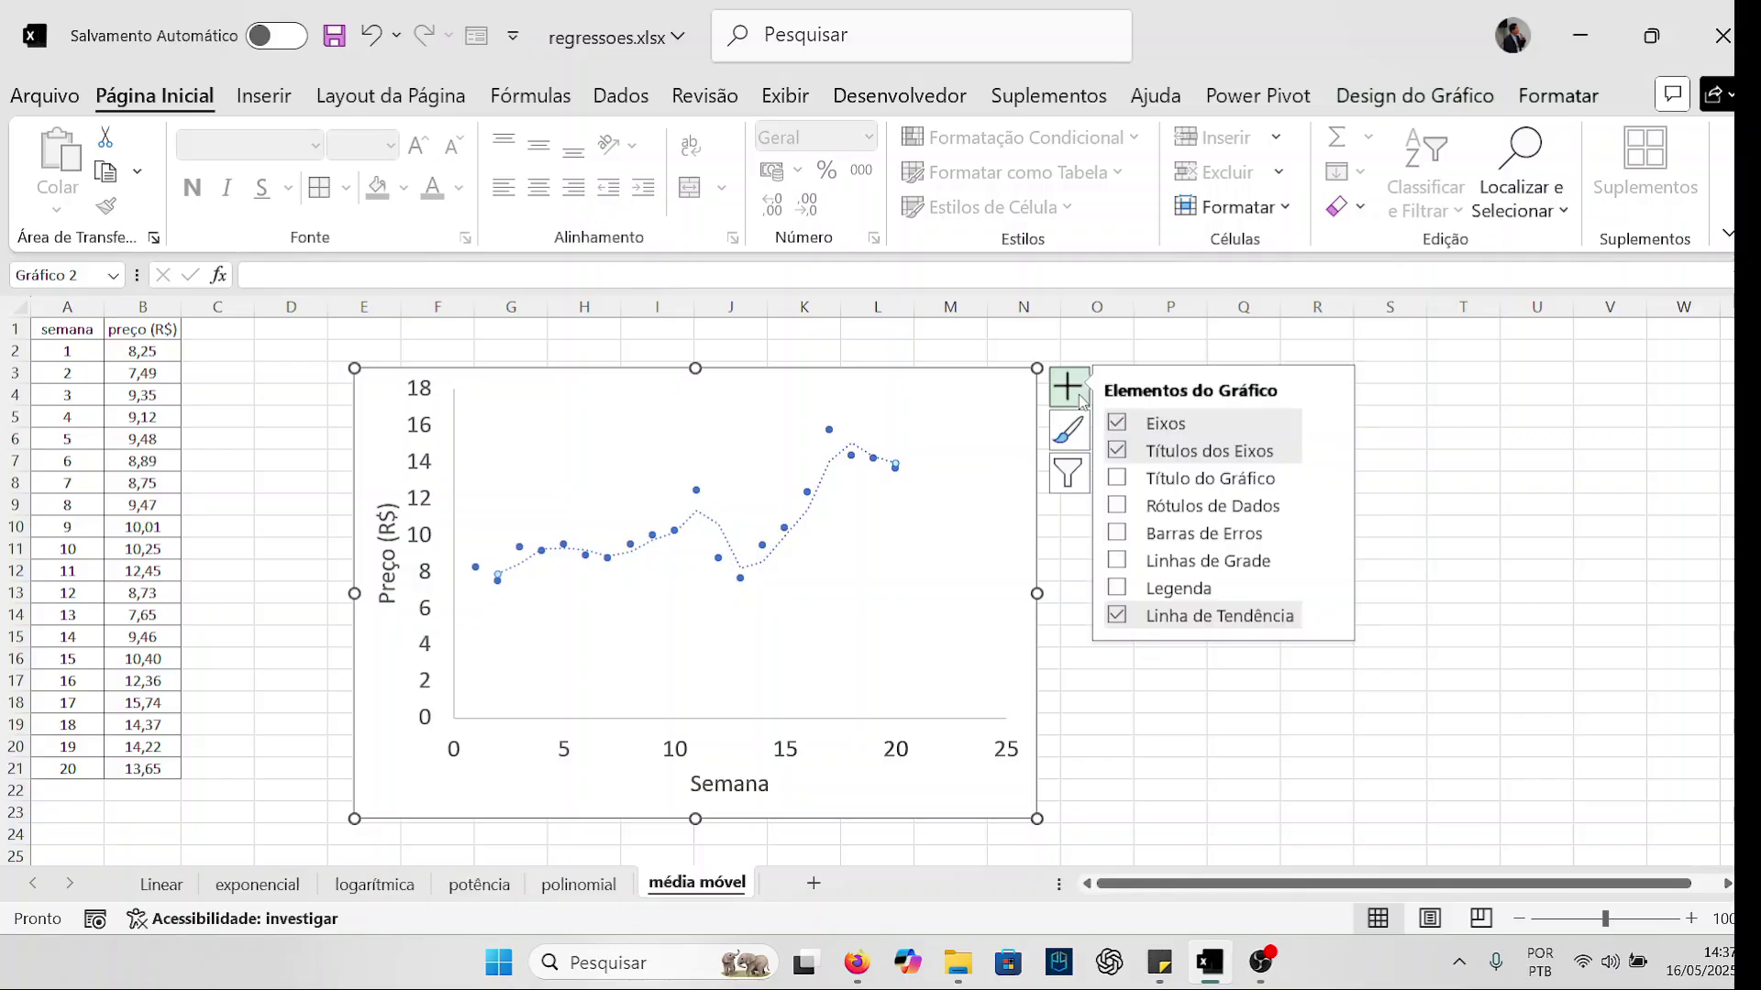
pyautogui.click(1331, 582)
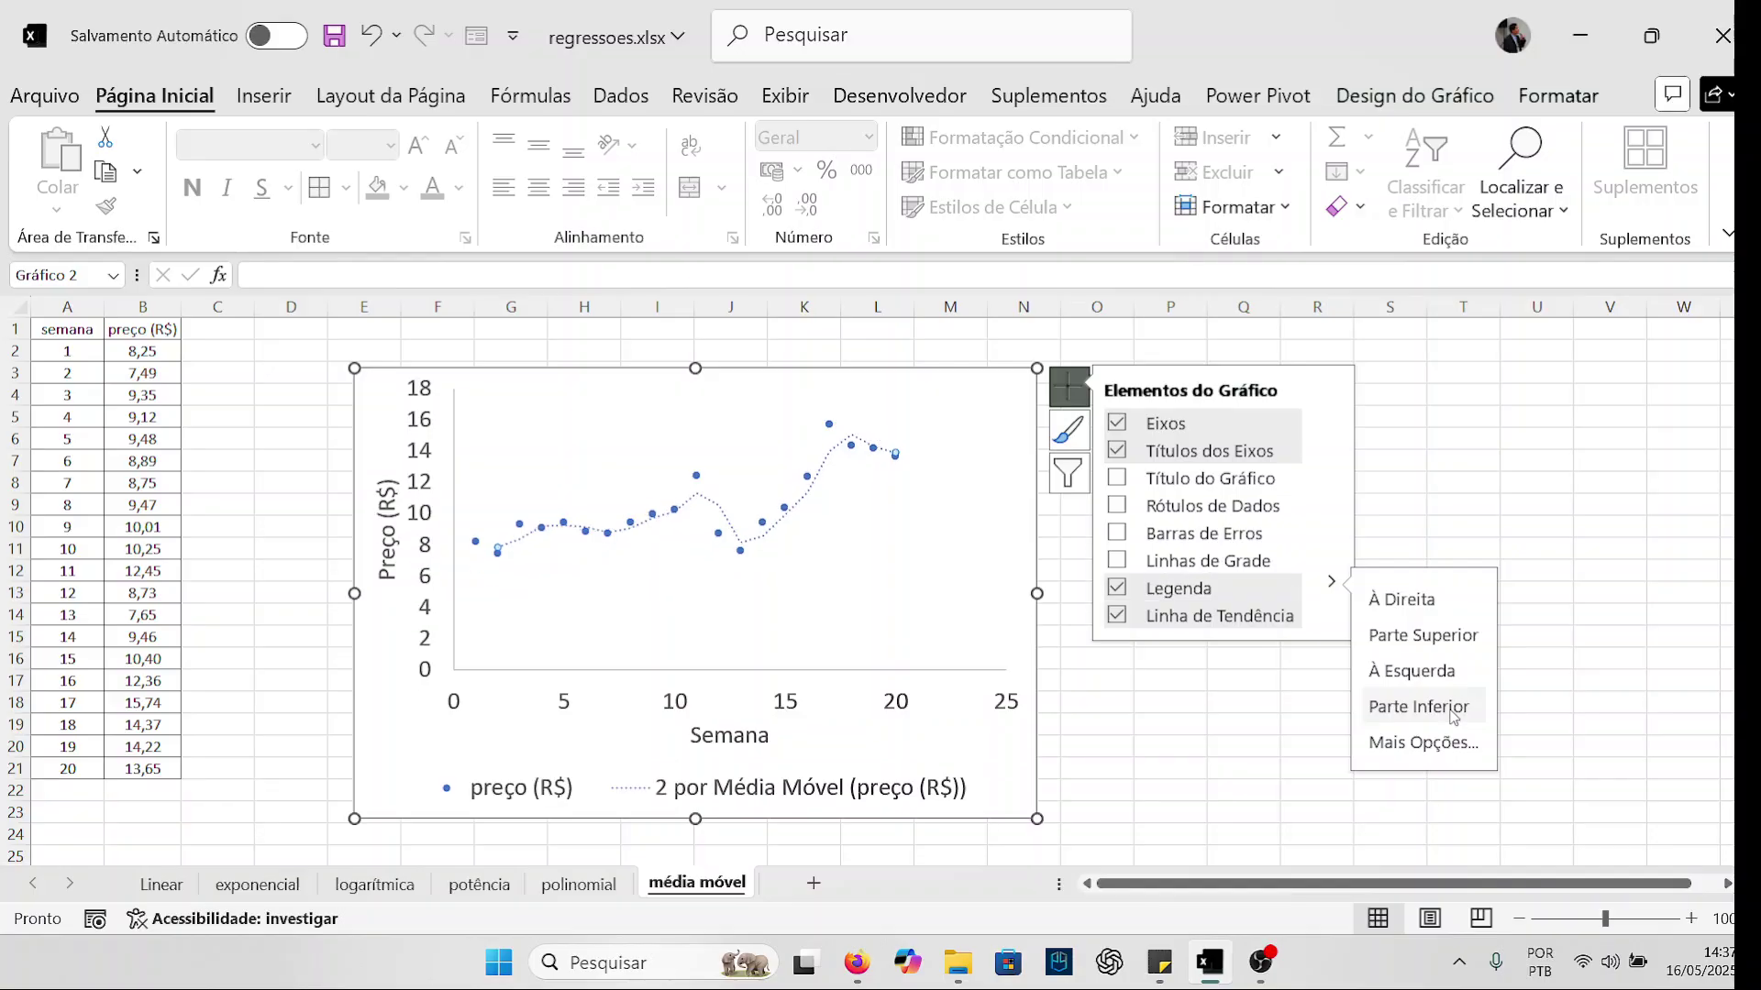
pyautogui.click(1419, 706)
pyautogui.click(1242, 745)
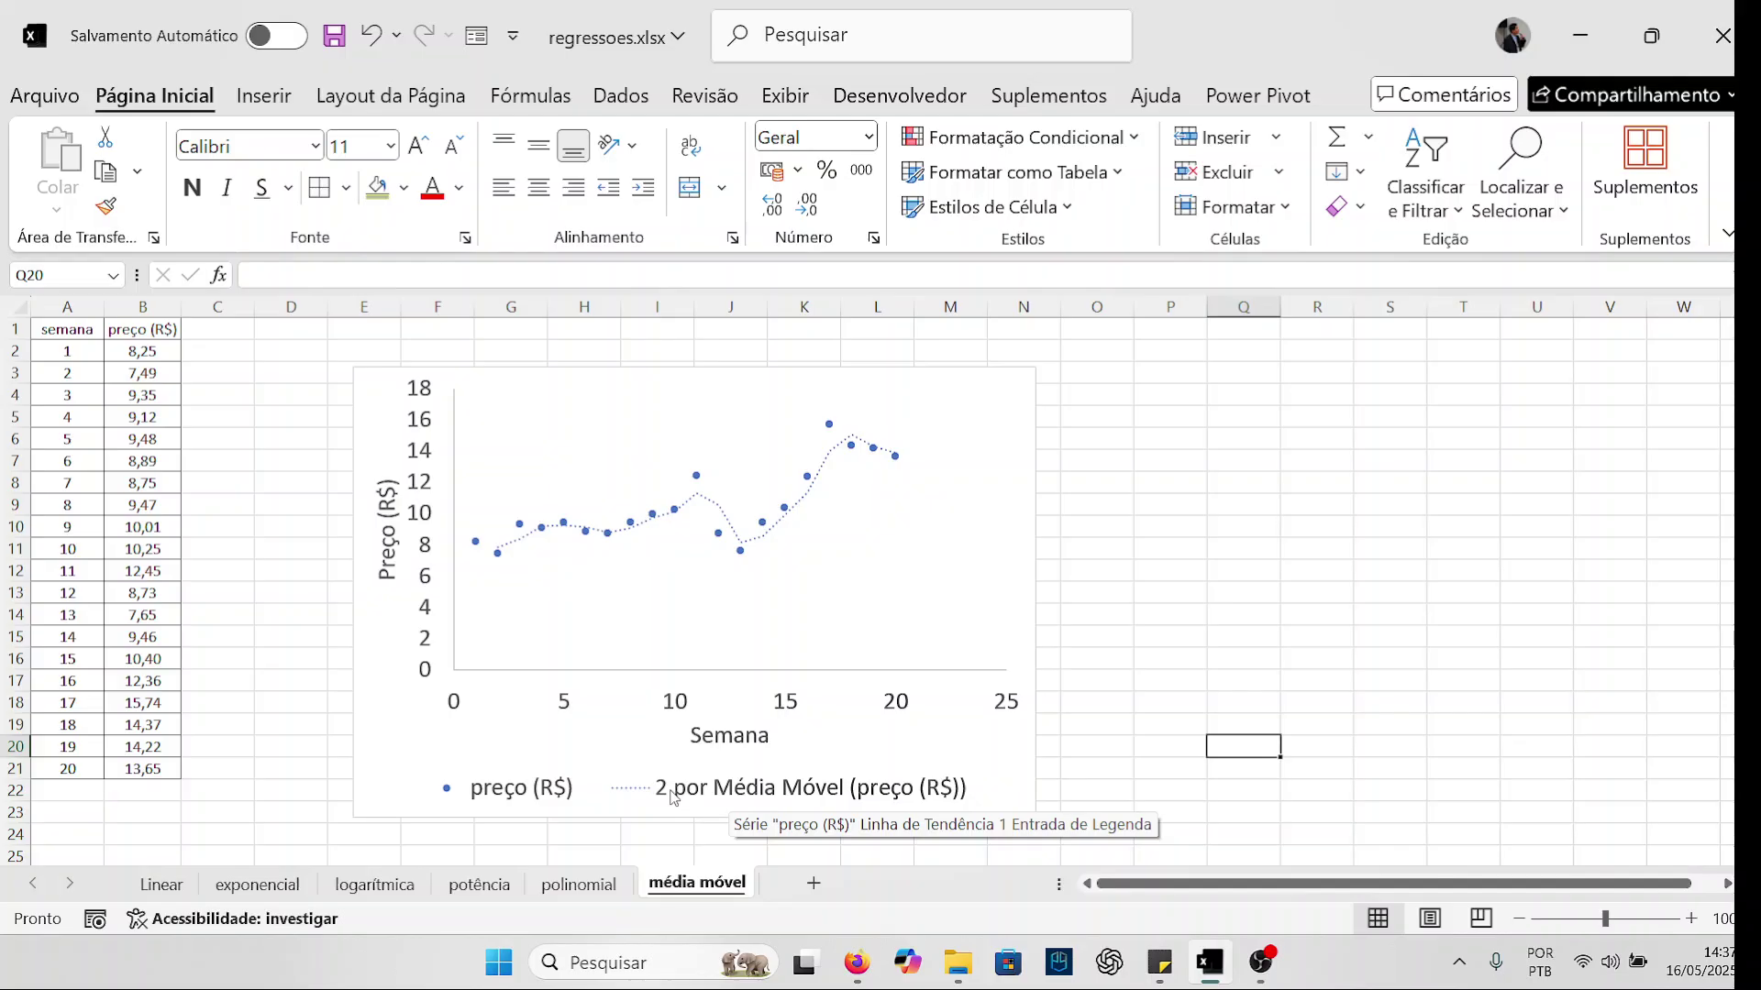
pyautogui.click(674, 795)
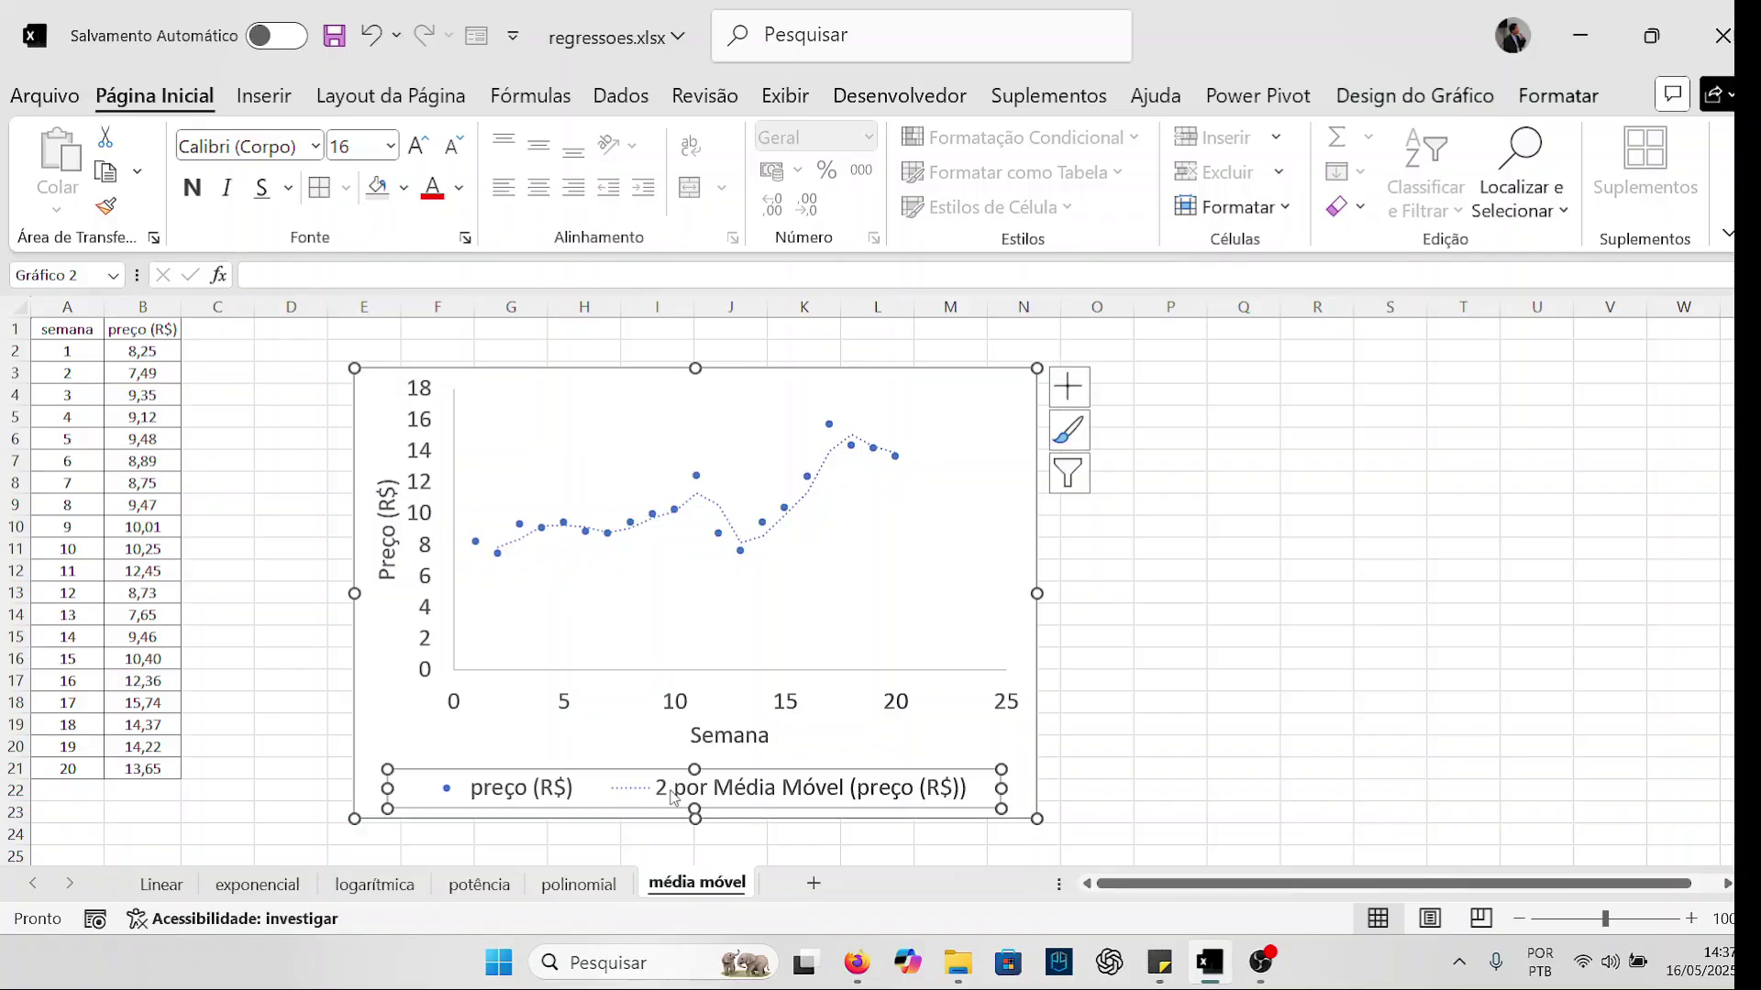
pyautogui.click(1069, 386)
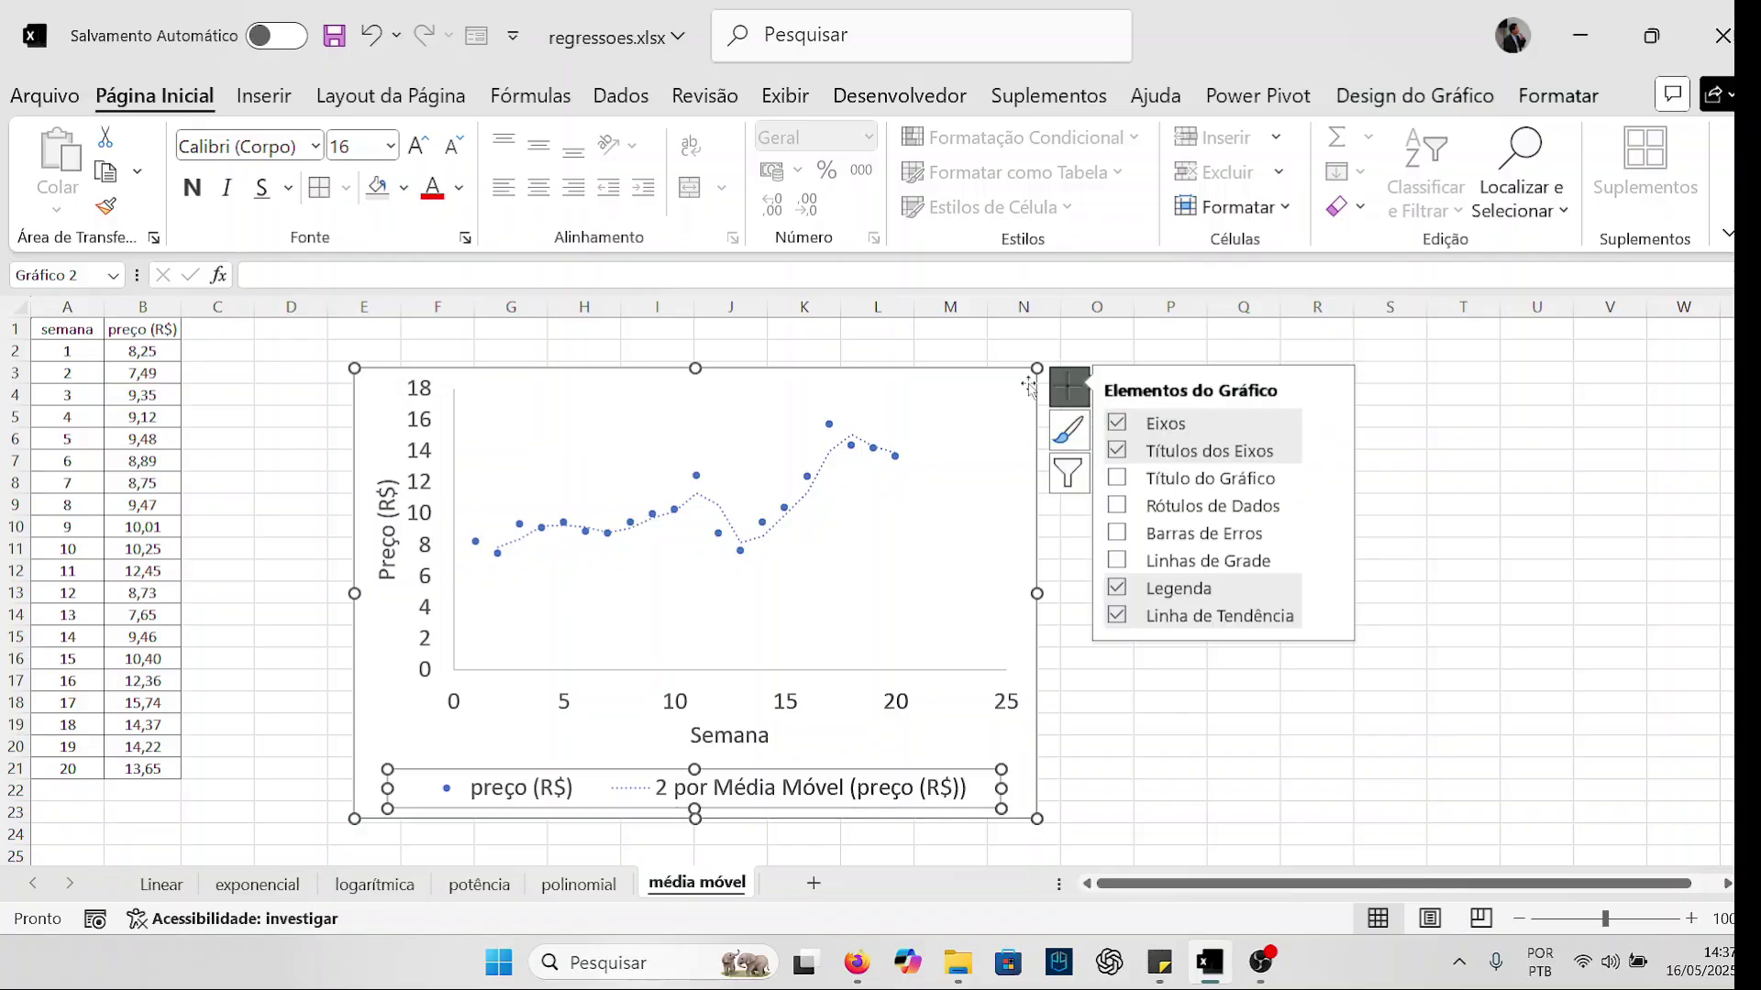
pyautogui.click(999, 390)
pyautogui.click(1165, 702)
pyautogui.click(896, 617)
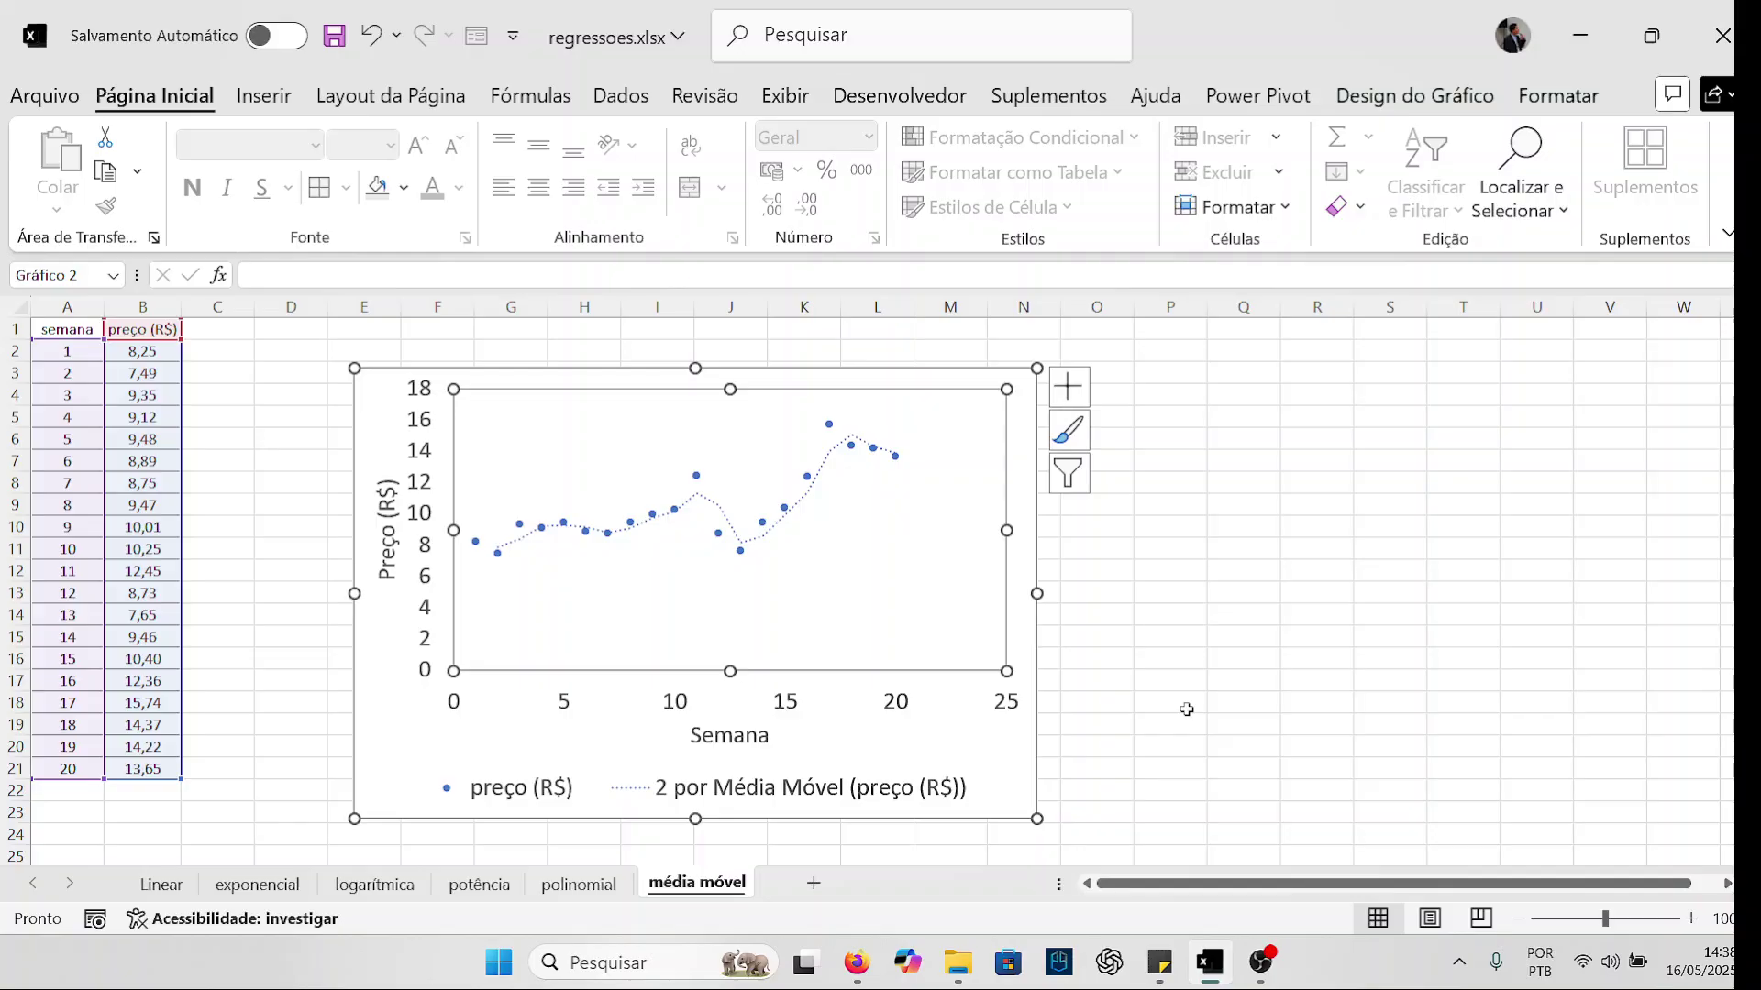
pyautogui.press('Escape')
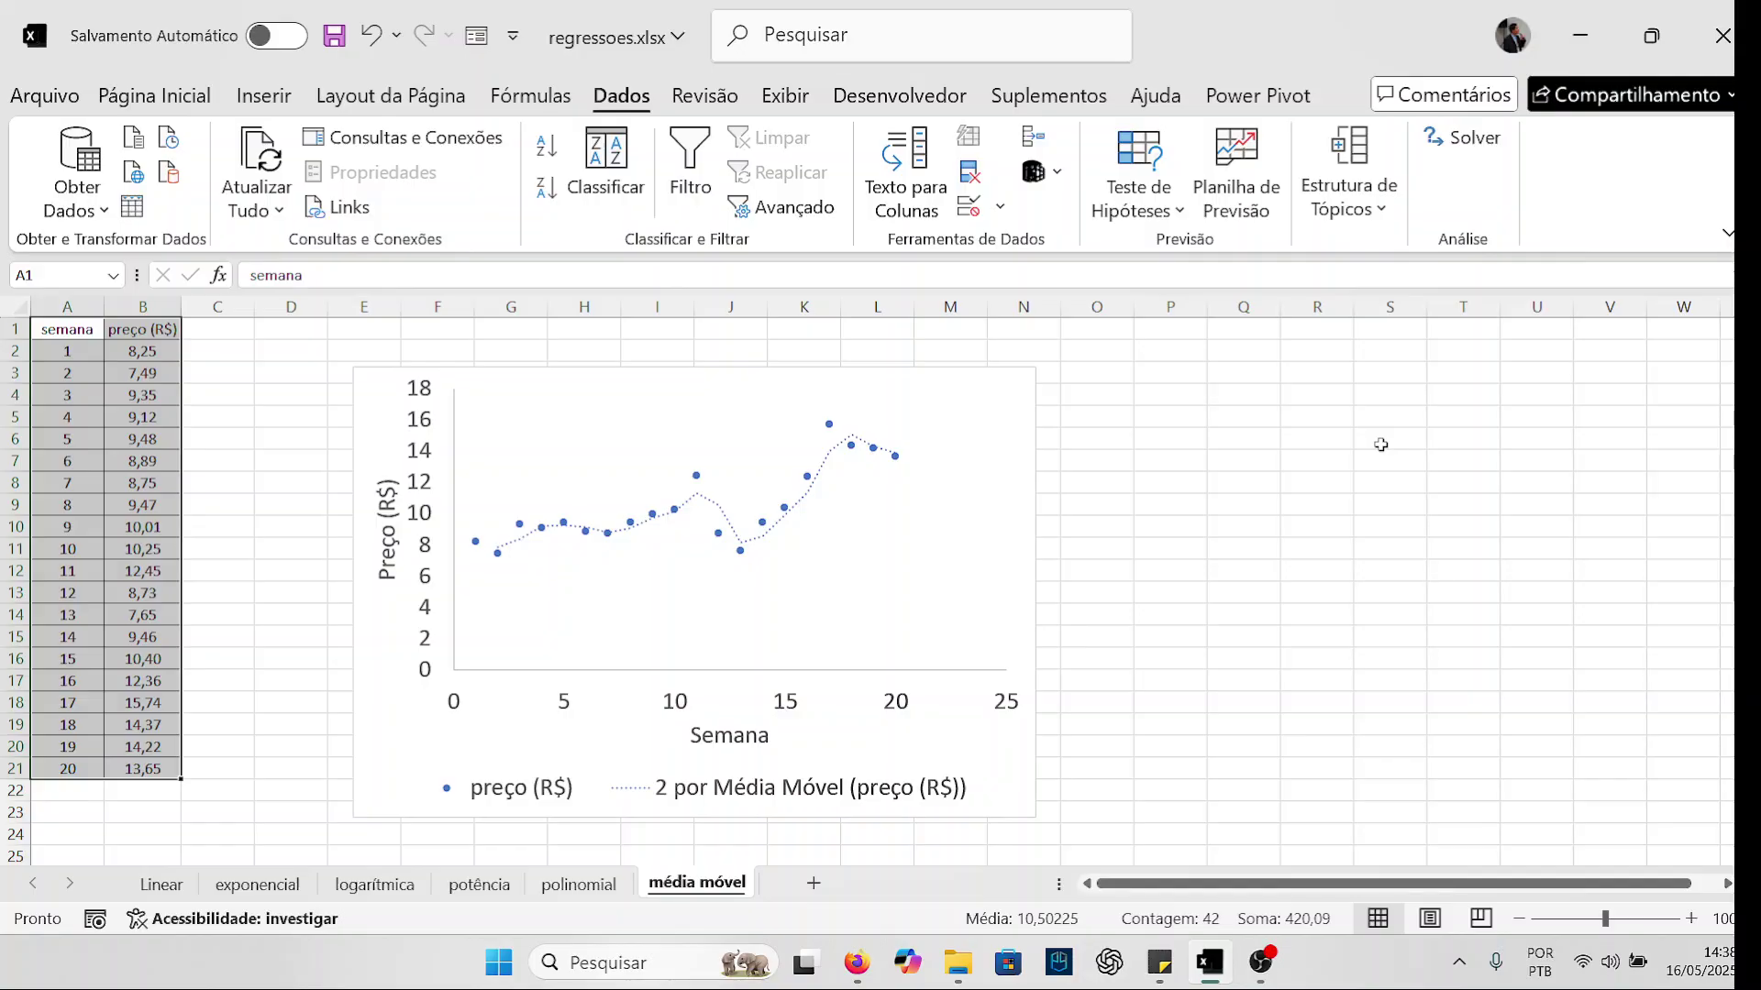
pyautogui.click(1380, 444)
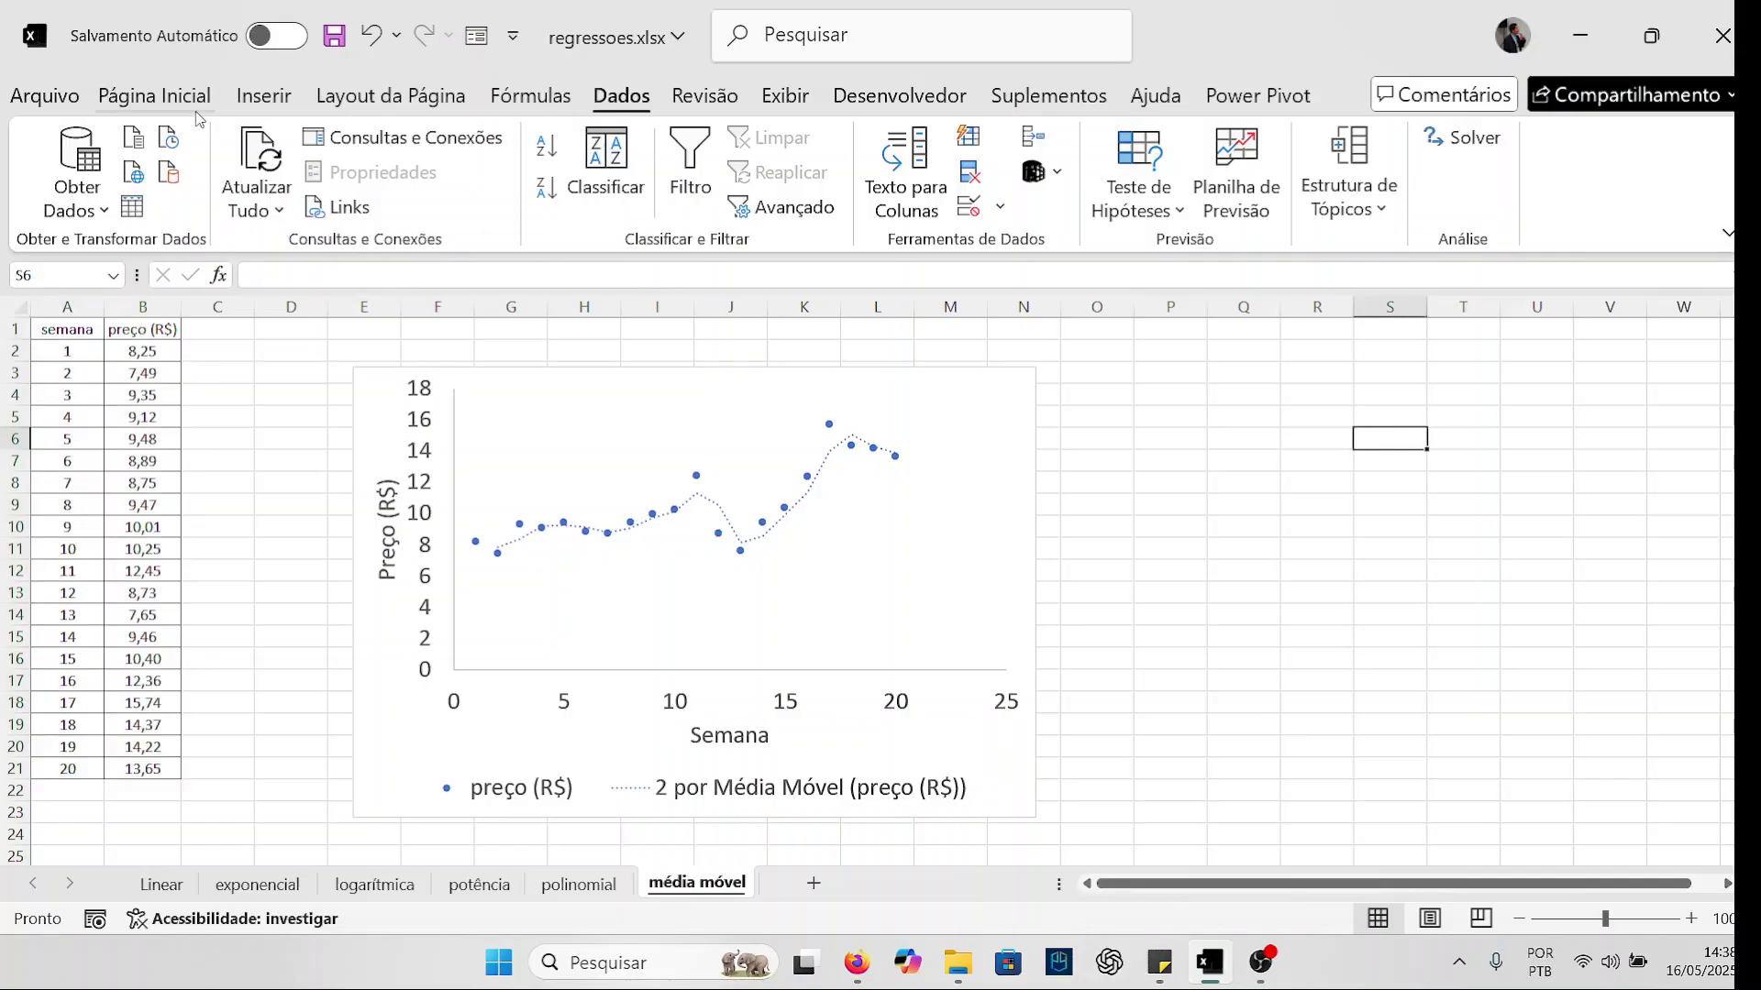
# Select the week and price data in A1:B21 and preview a Forecast Sheet (Planilha de Previsão) from it
pyautogui.click(196, 107)
pyautogui.click(73, 335)
pyautogui.hotkey('ctrl', 'a')
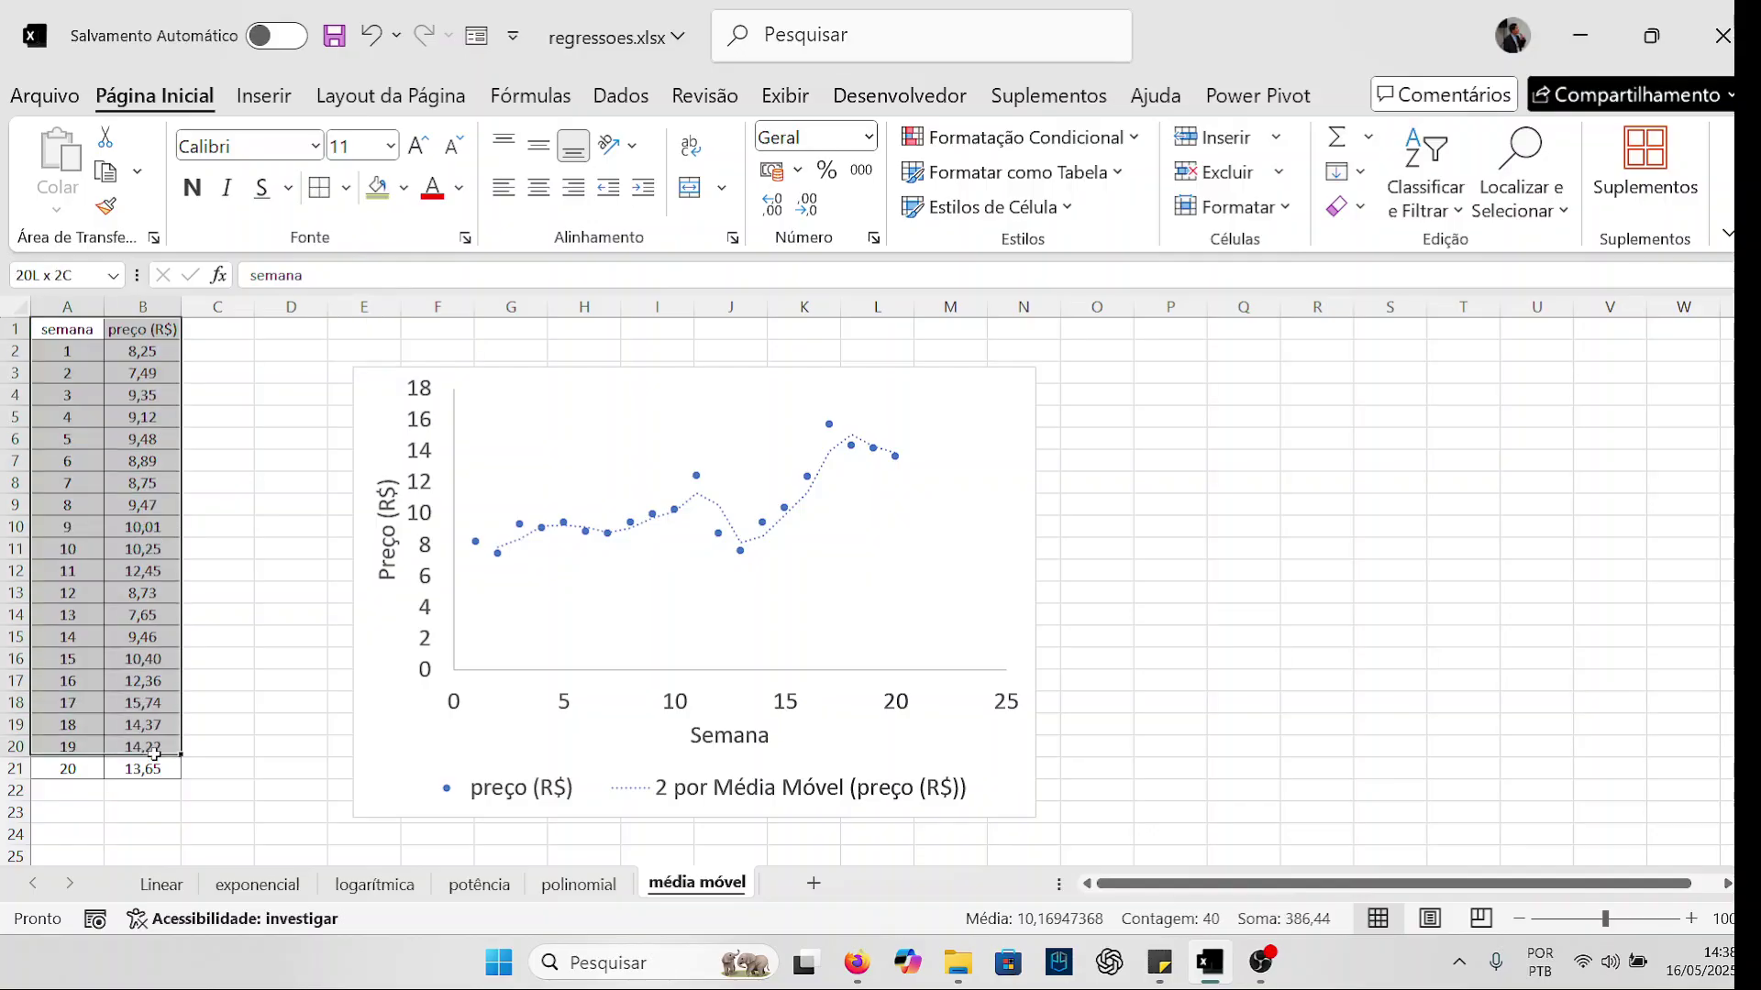
pyautogui.click(622, 95)
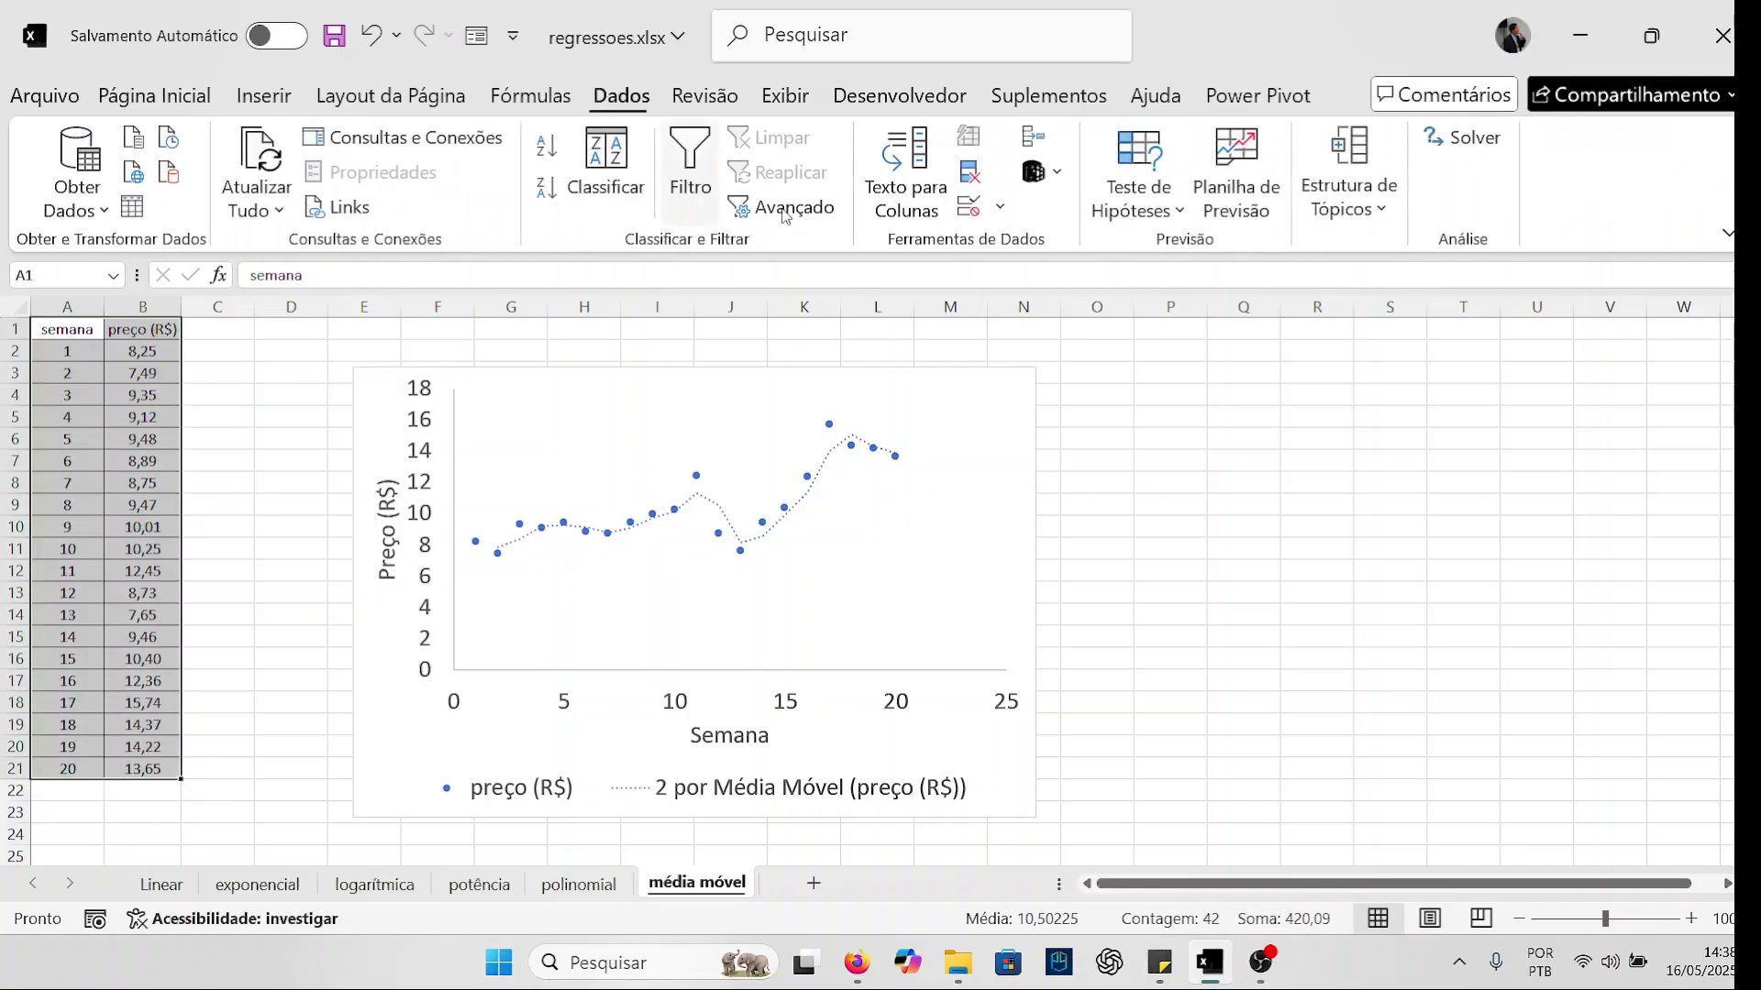
pyautogui.click(1272, 199)
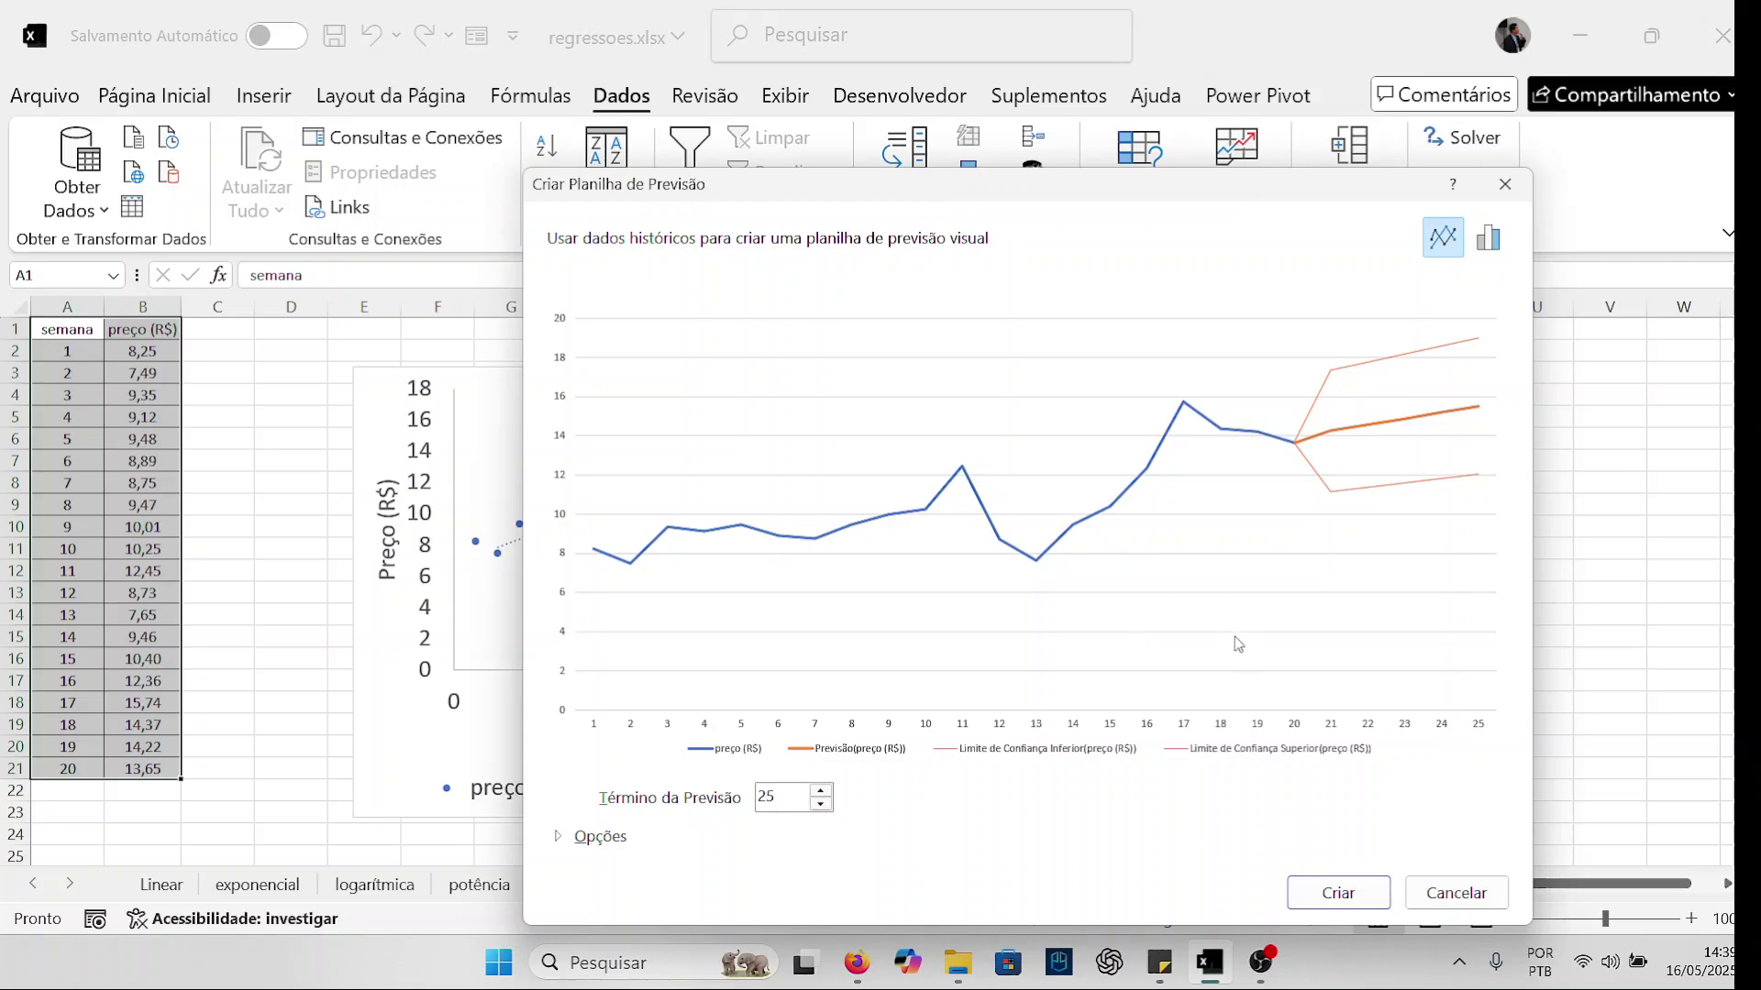
pyautogui.moveTo(984, 186); pyautogui.dragTo(1473, 260)
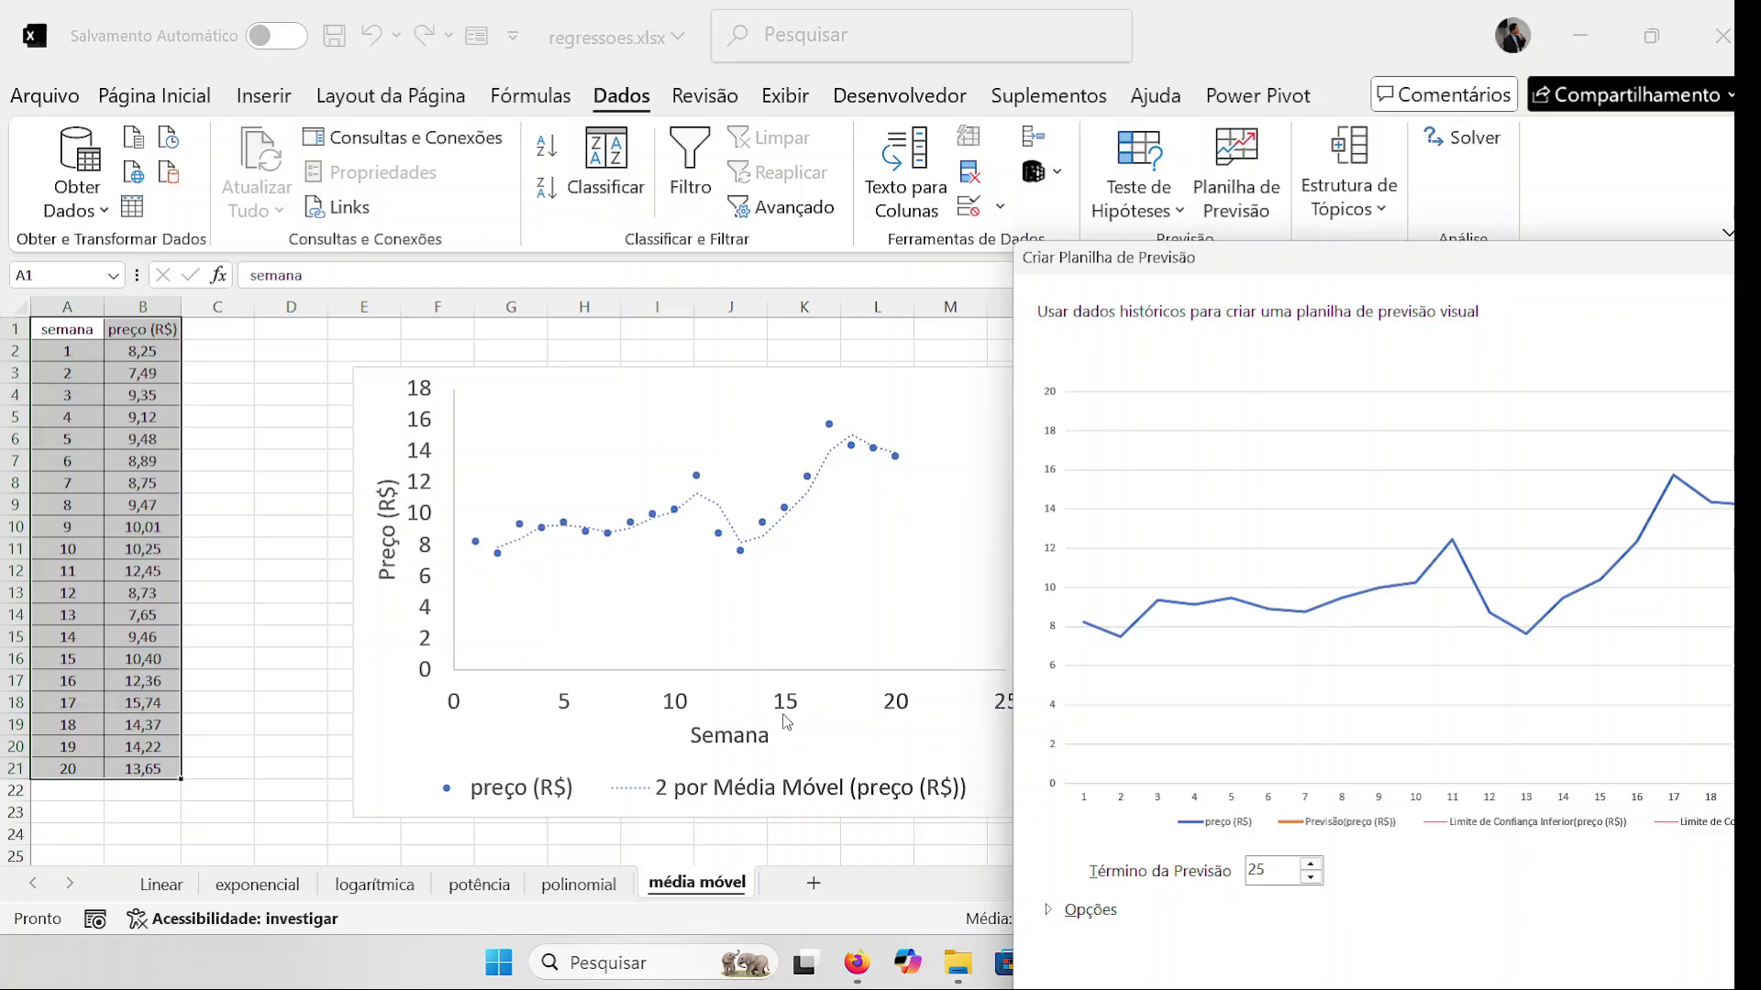
pyautogui.moveTo(1280, 276); pyautogui.dragTo(676, 151)
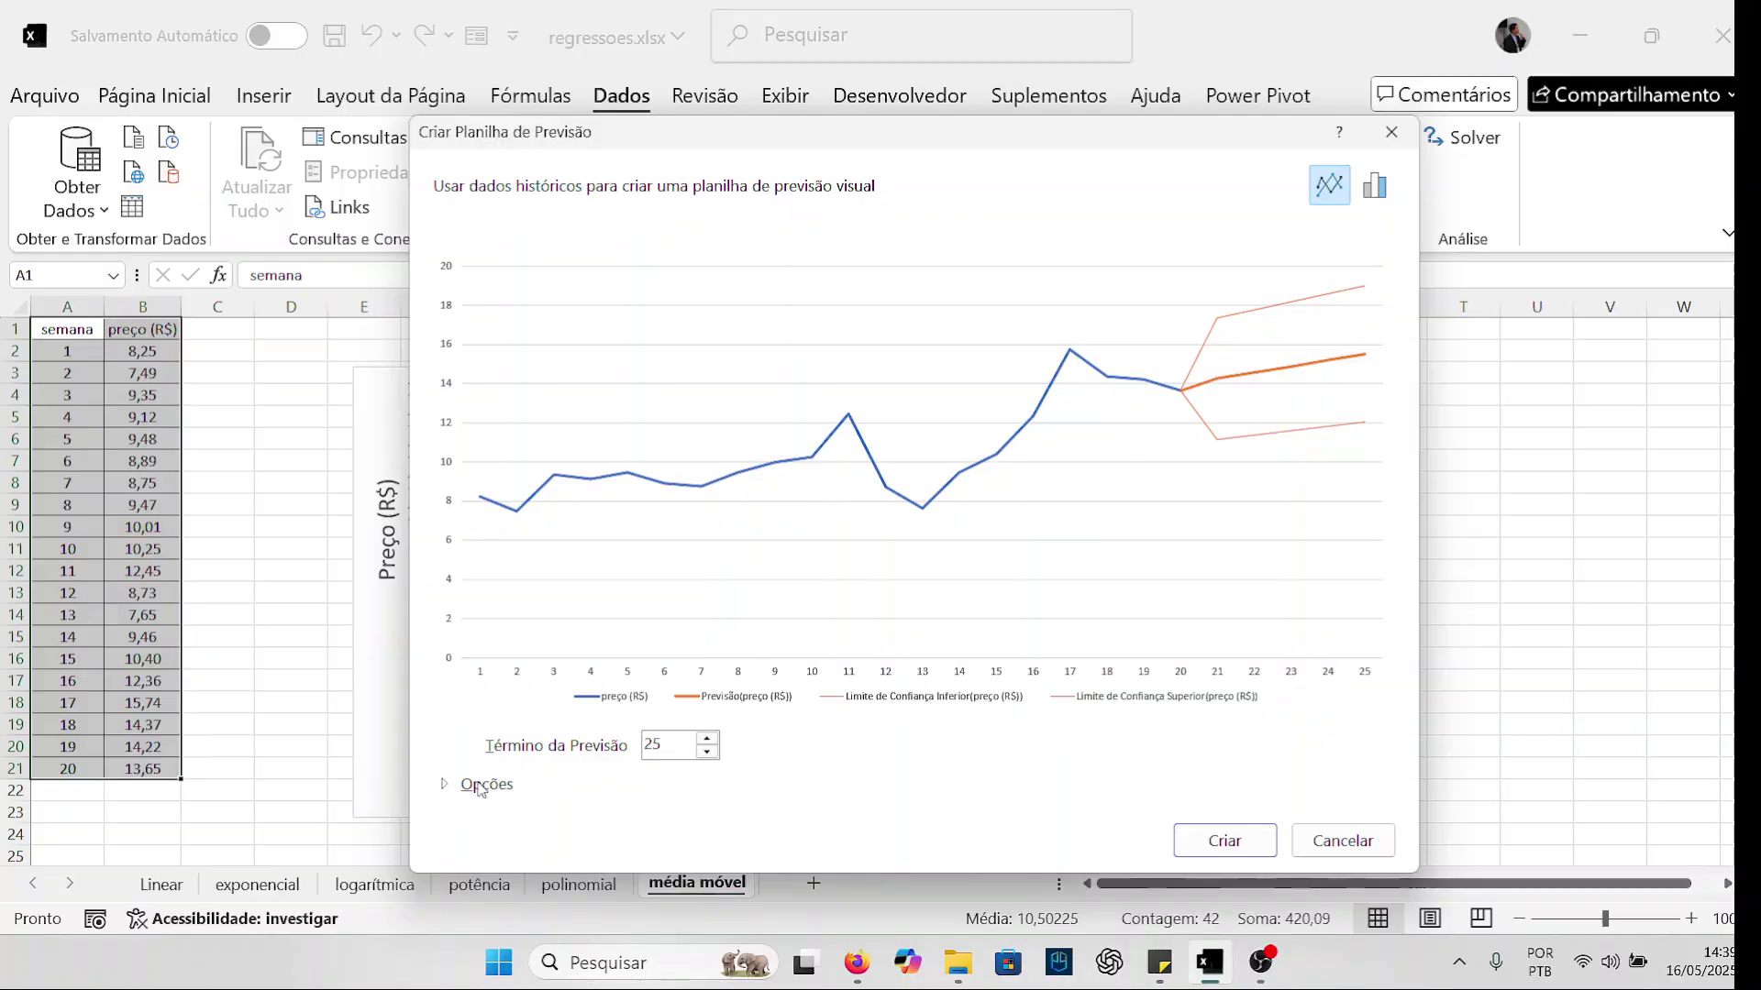
pyautogui.moveTo(1107, 148); pyautogui.dragTo(1158, 72)
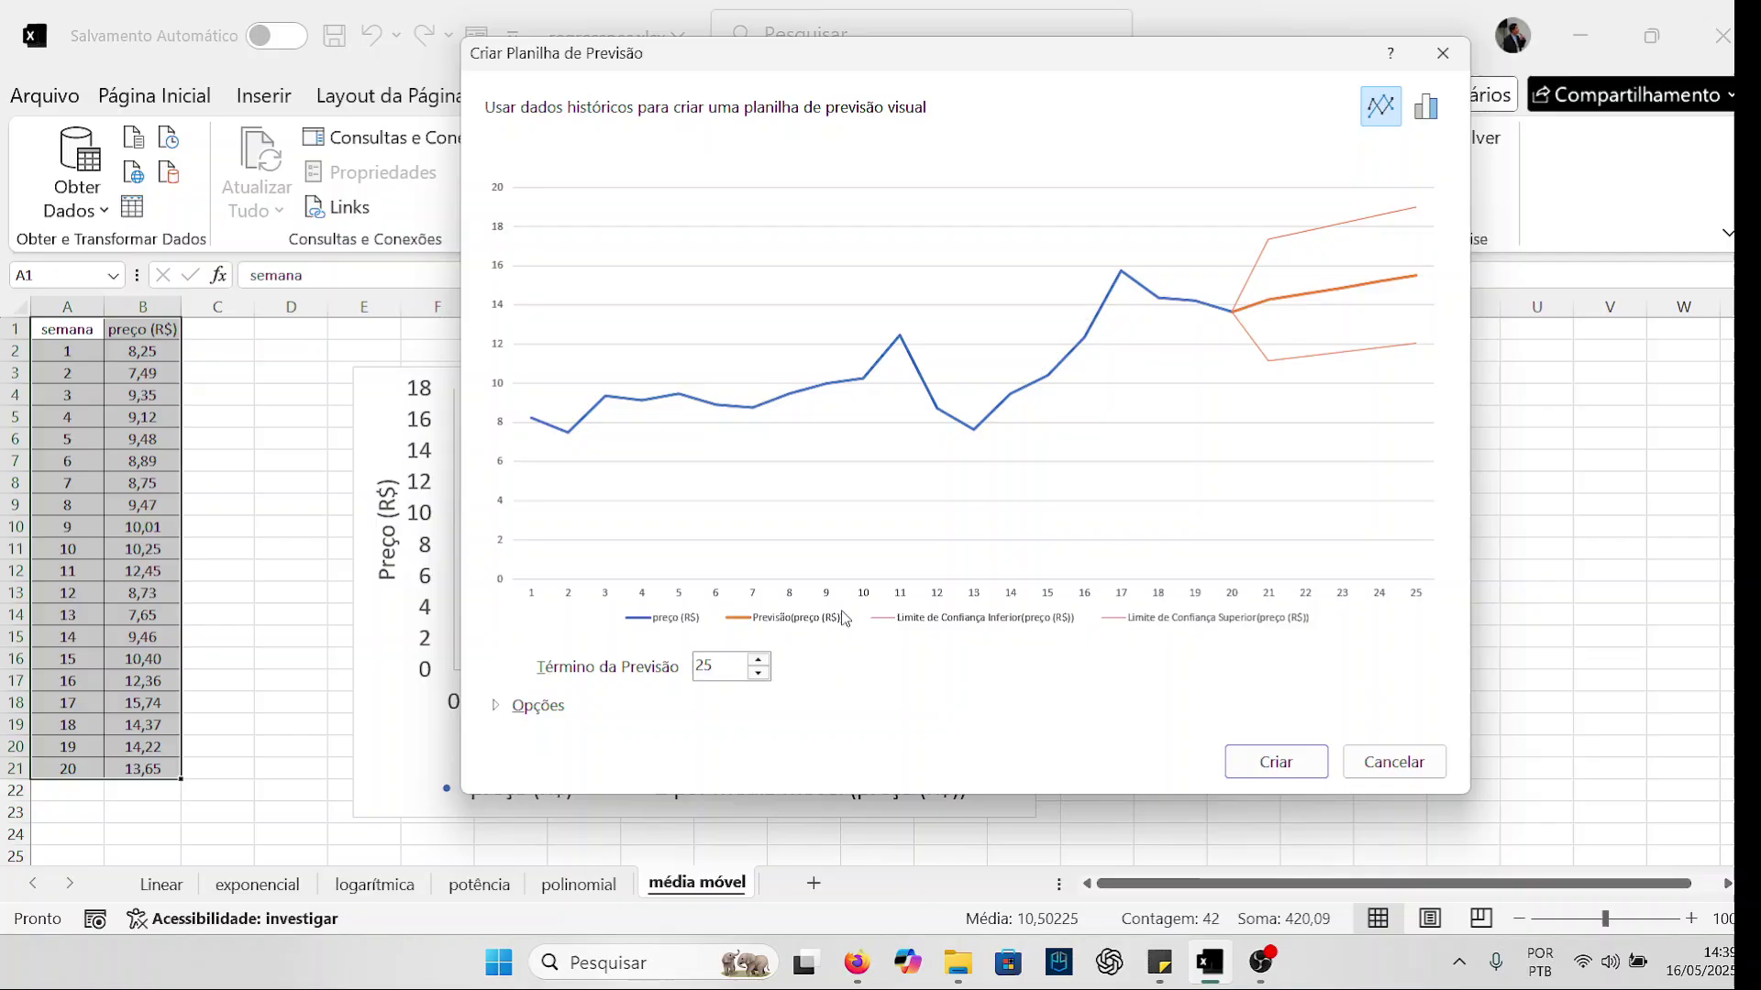
# Set the forecast end (Término da Previsão) to 30
pyautogui.click(759, 660)
pyautogui.click(760, 672)
pyautogui.click(759, 660)
pyautogui.click(759, 660)
pyautogui.click(759, 660)
pyautogui.click(759, 660)
pyautogui.click(759, 660)
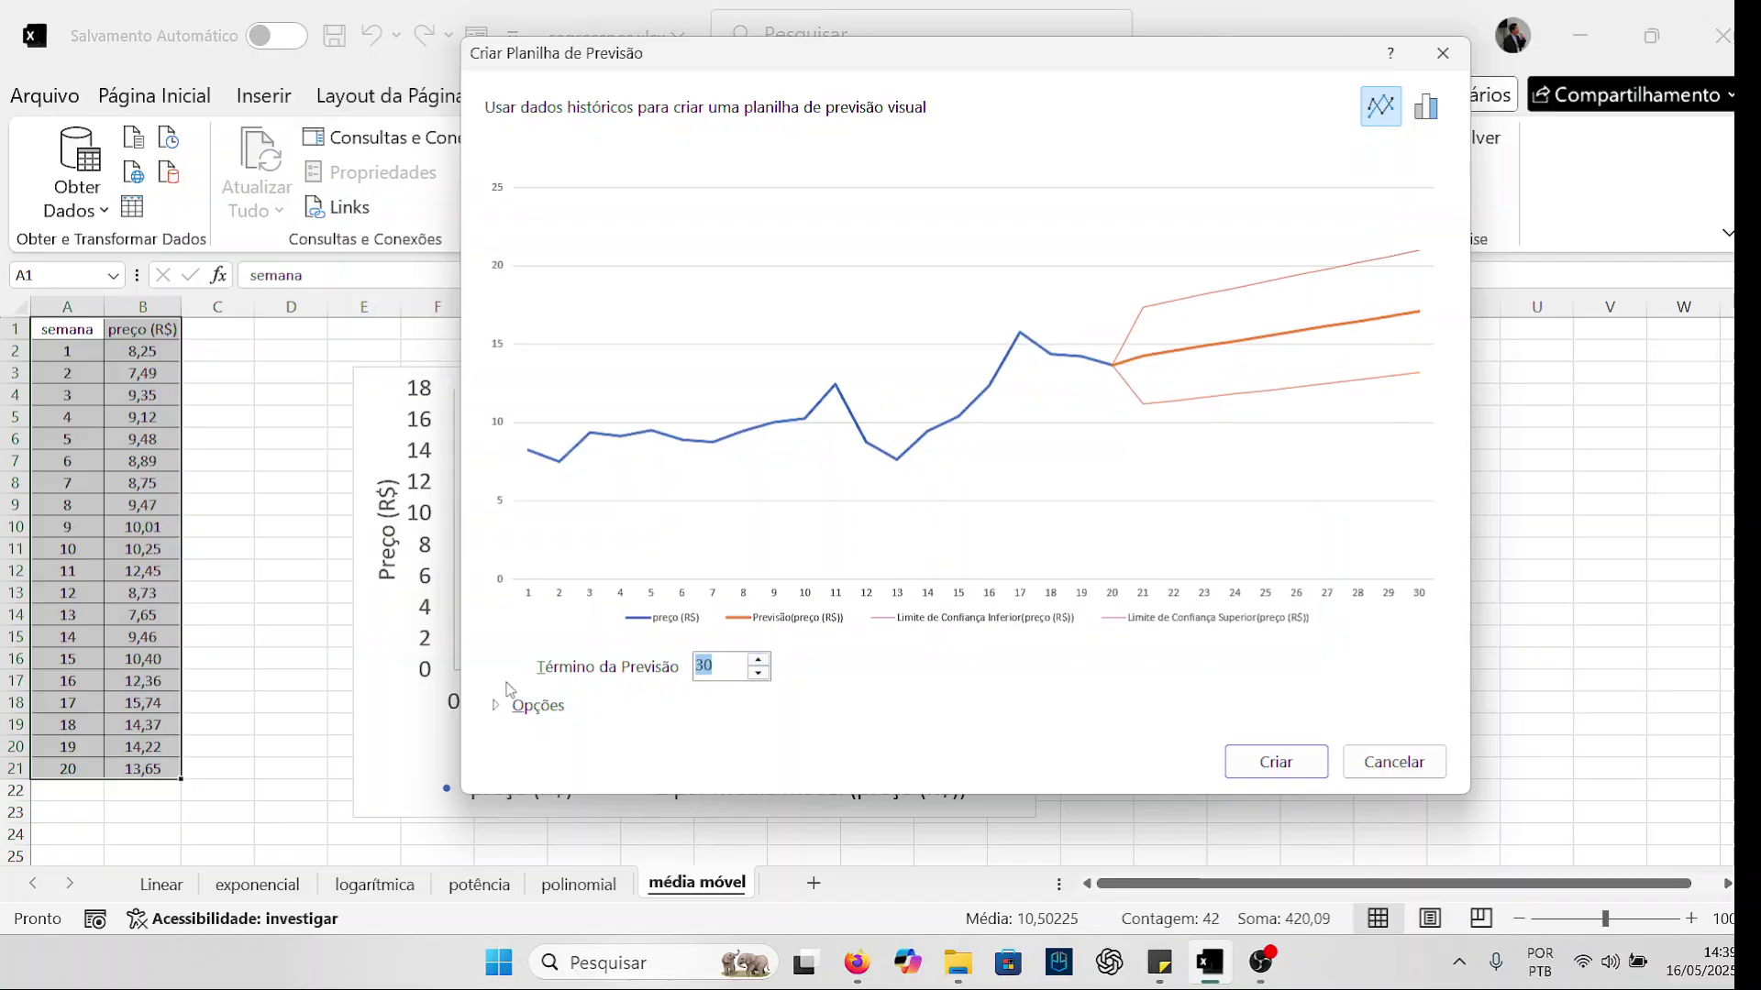
# Expand the forecast options and set the forecast start (Início da Previsão) to 2
pyautogui.click(496, 707)
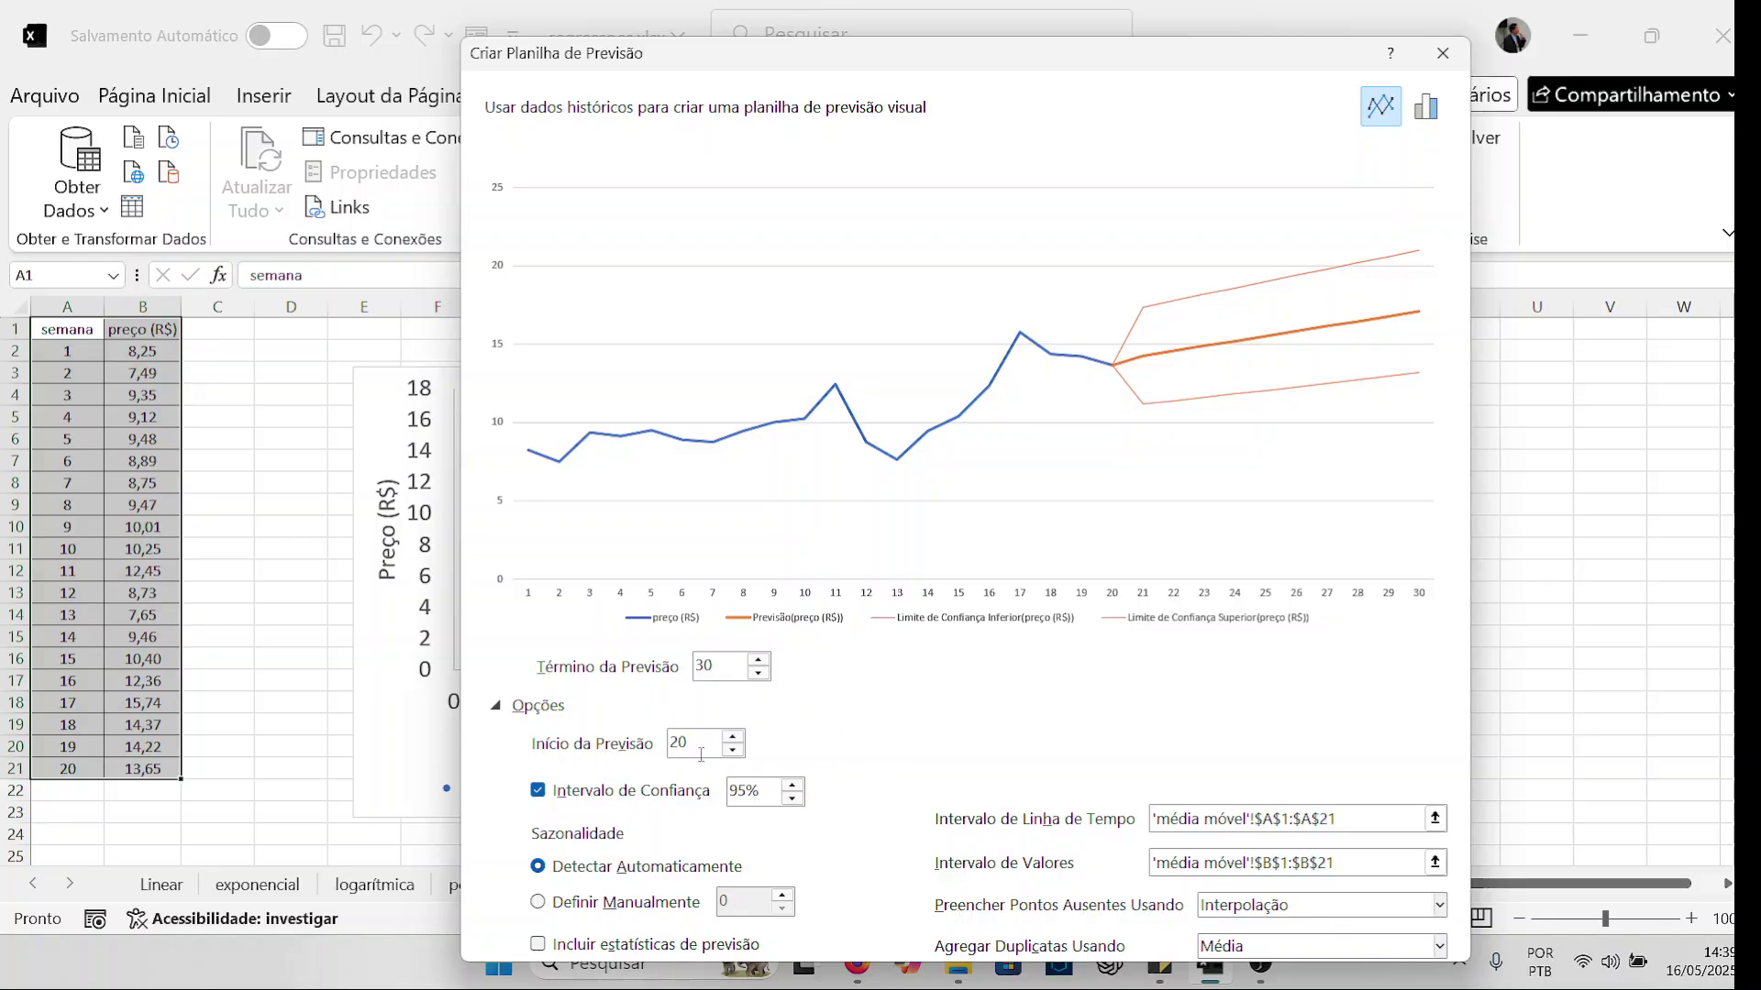
pyautogui.click(733, 750)
pyautogui.click(732, 750)
pyautogui.click(733, 750)
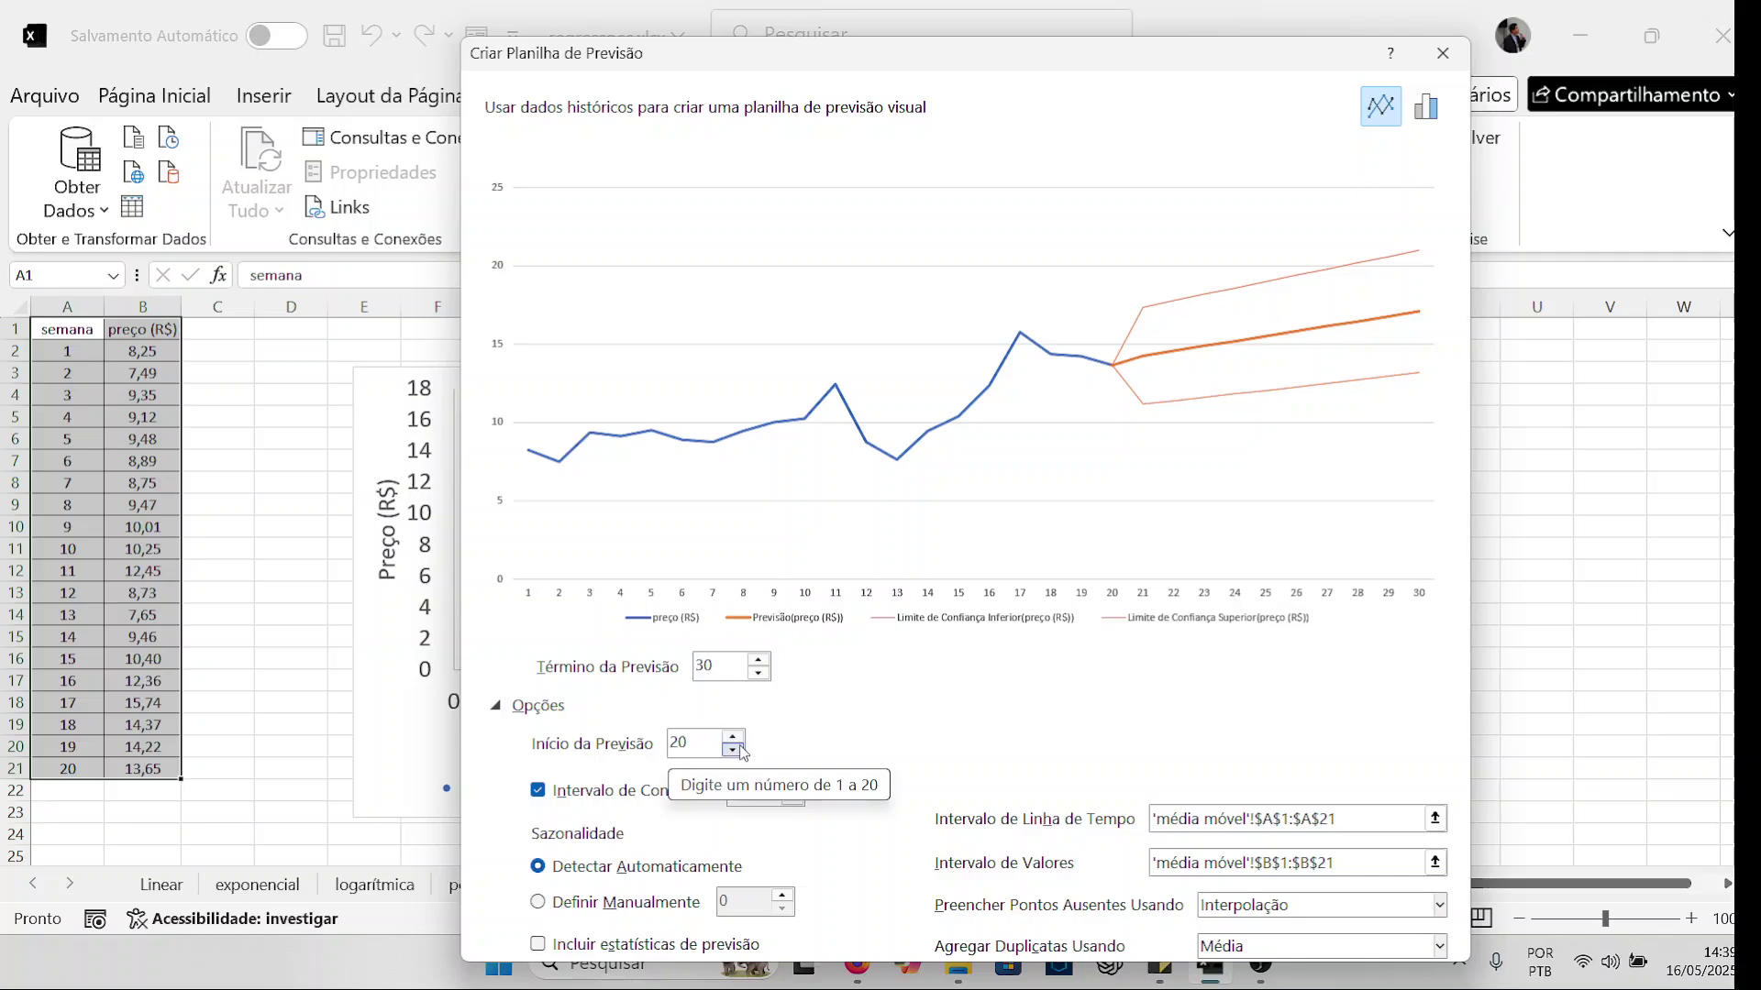
pyautogui.click(733, 750)
pyautogui.click(733, 750)
pyautogui.click(732, 750)
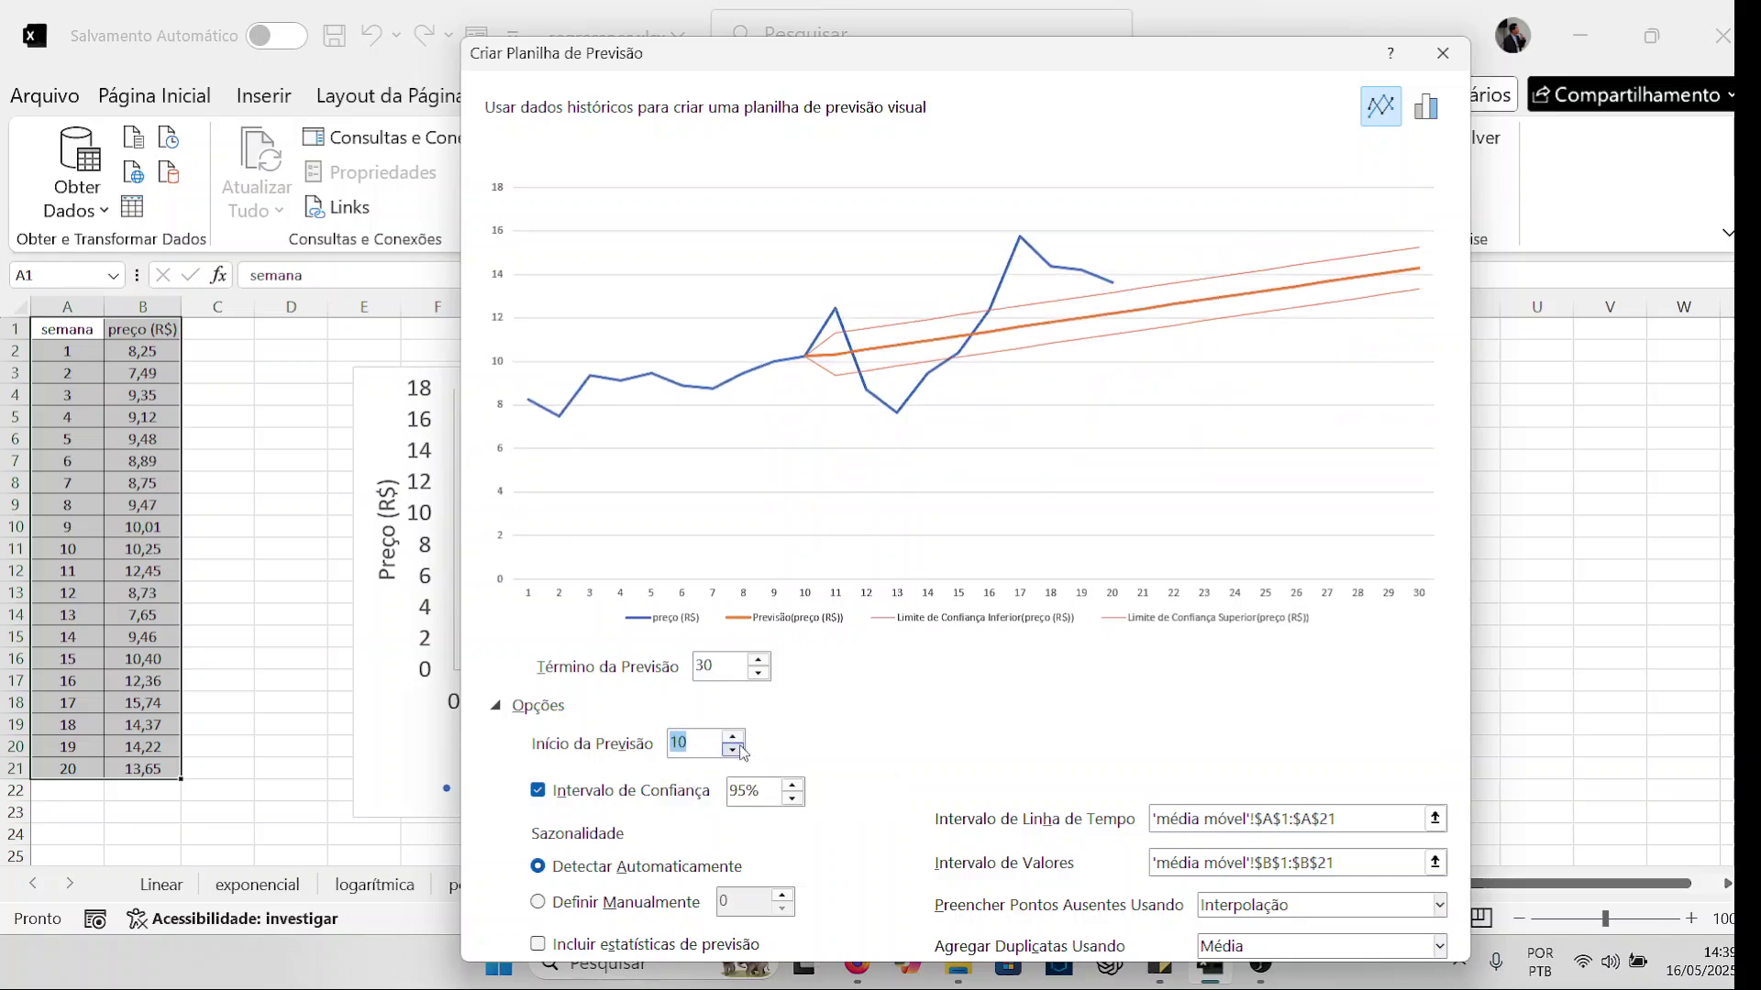
pyautogui.click(733, 750)
pyautogui.click(732, 750)
pyautogui.click(733, 751)
pyautogui.click(733, 750)
pyautogui.click(733, 750)
pyautogui.click(733, 750)
pyautogui.click(733, 750)
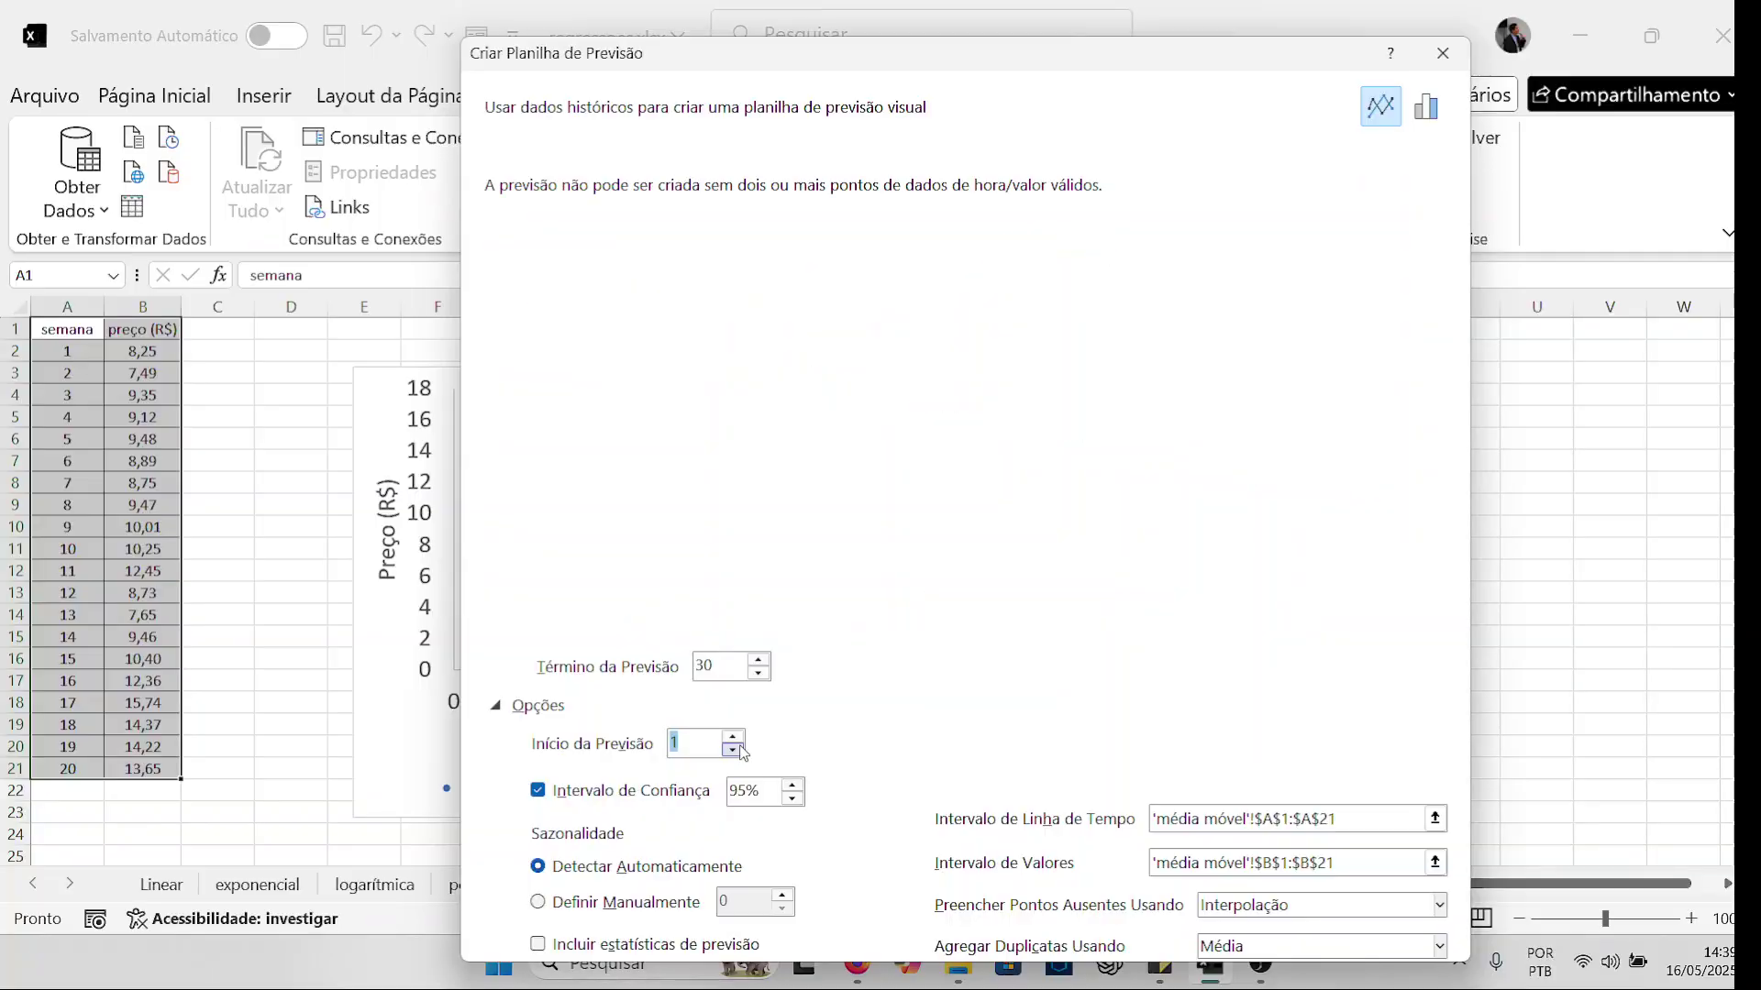
pyautogui.click(739, 737)
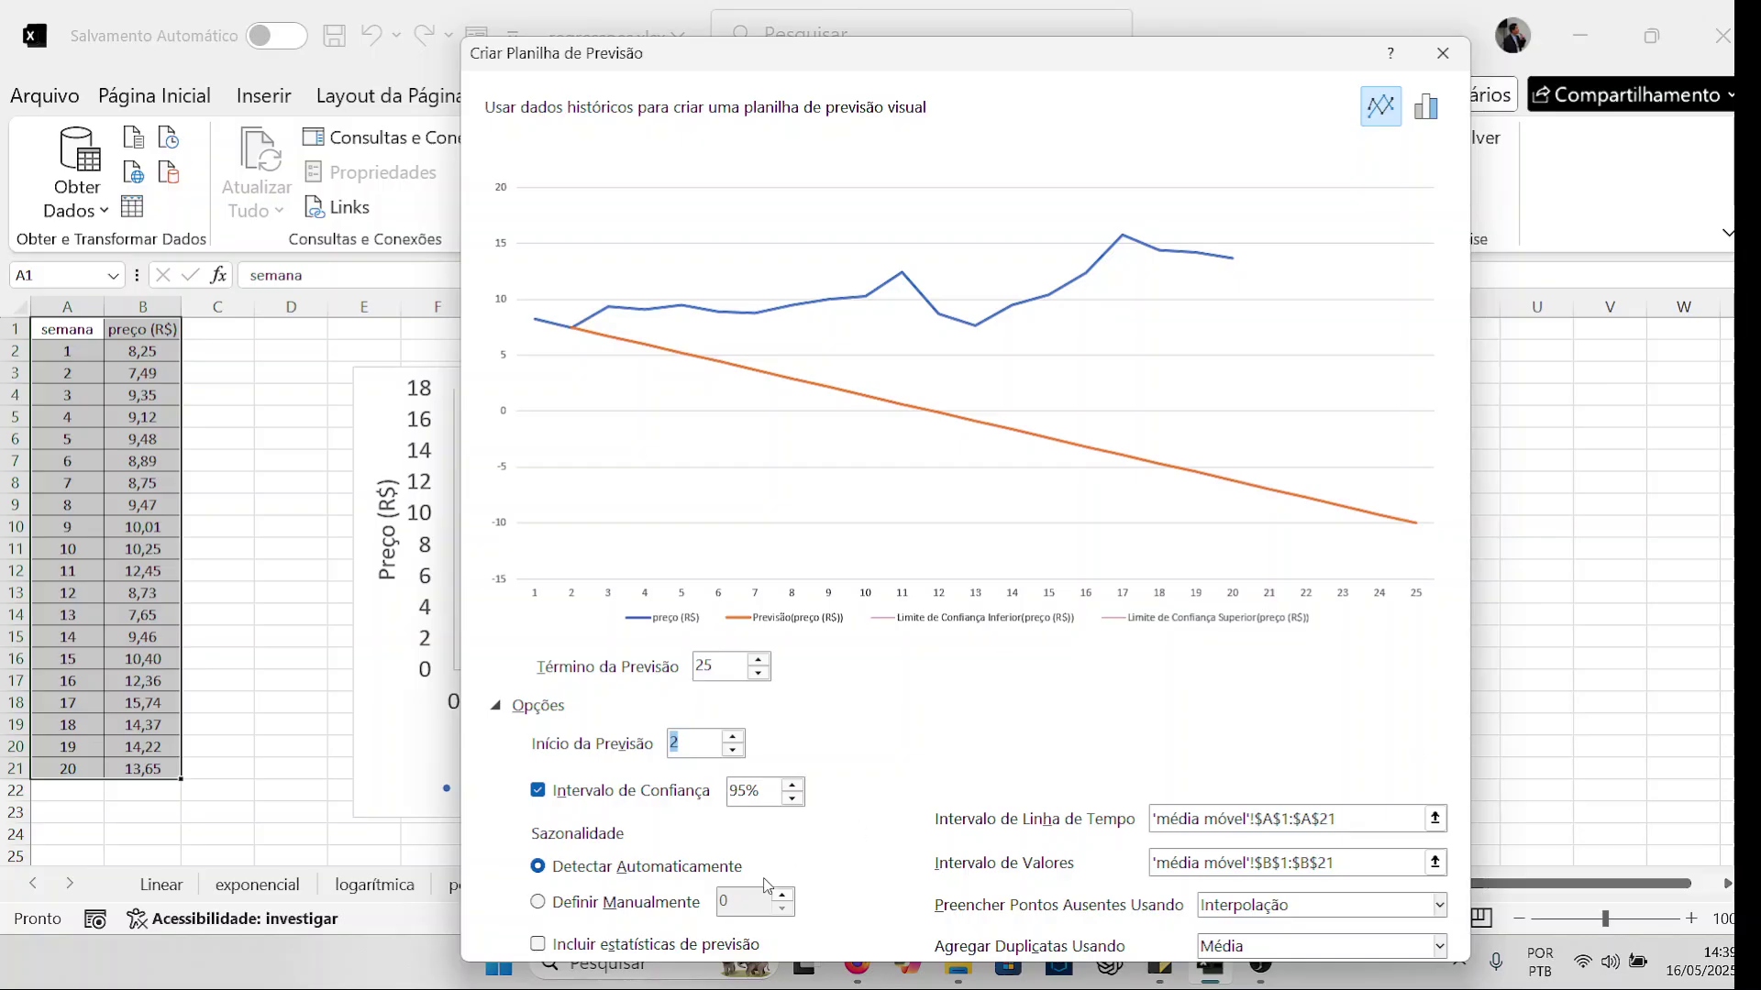
# Review the forecast's duplicate aggregation choices, keeping Média, and check the values and timeline source ranges
pyautogui.moveTo(1276, 68); pyautogui.dragTo(1292, 33)
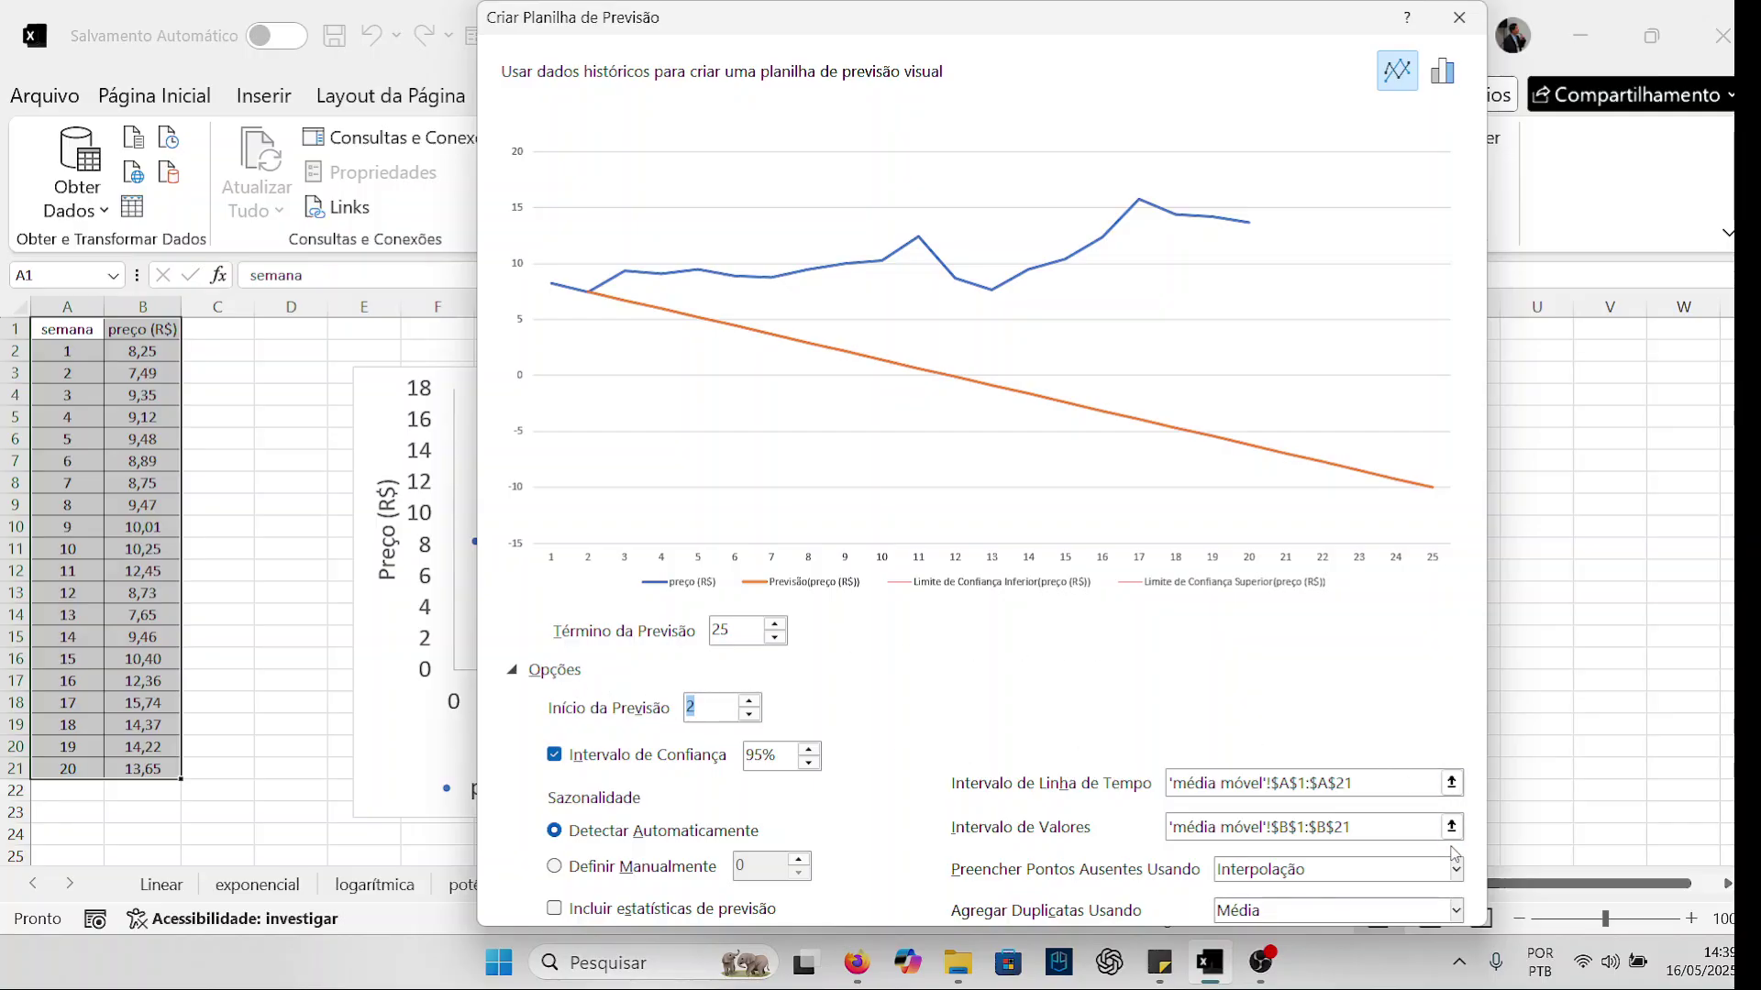
pyautogui.click(1456, 910)
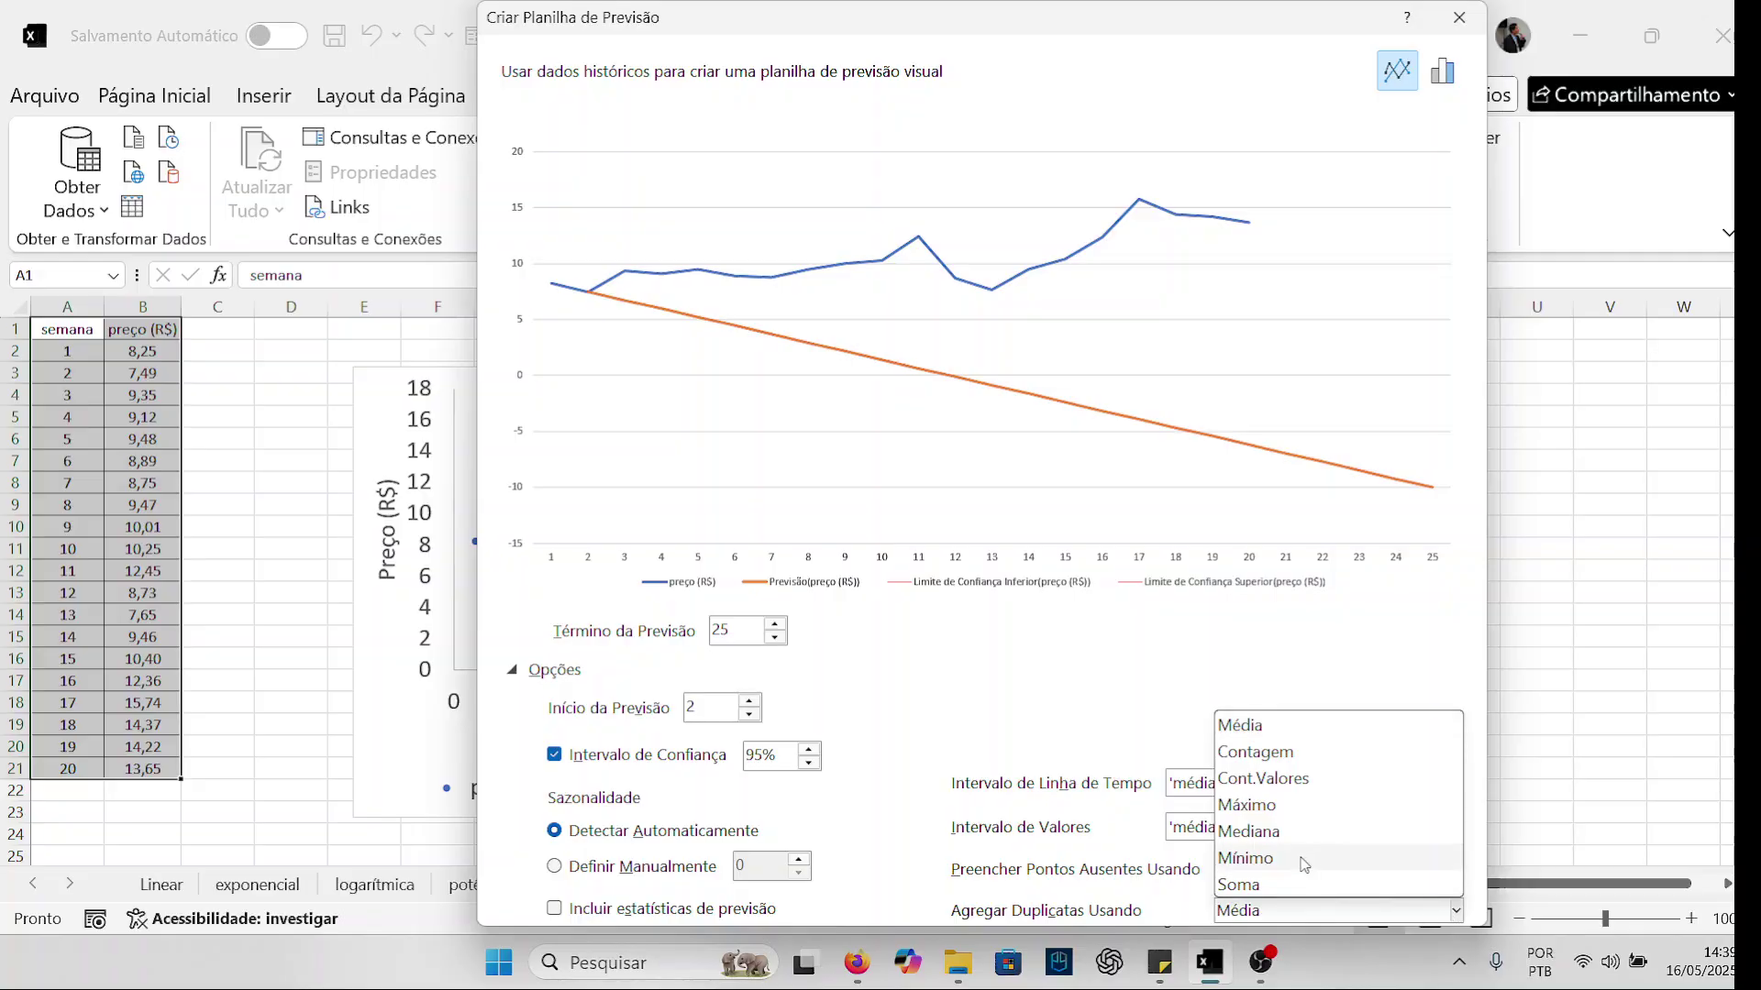
pyautogui.click(1266, 731)
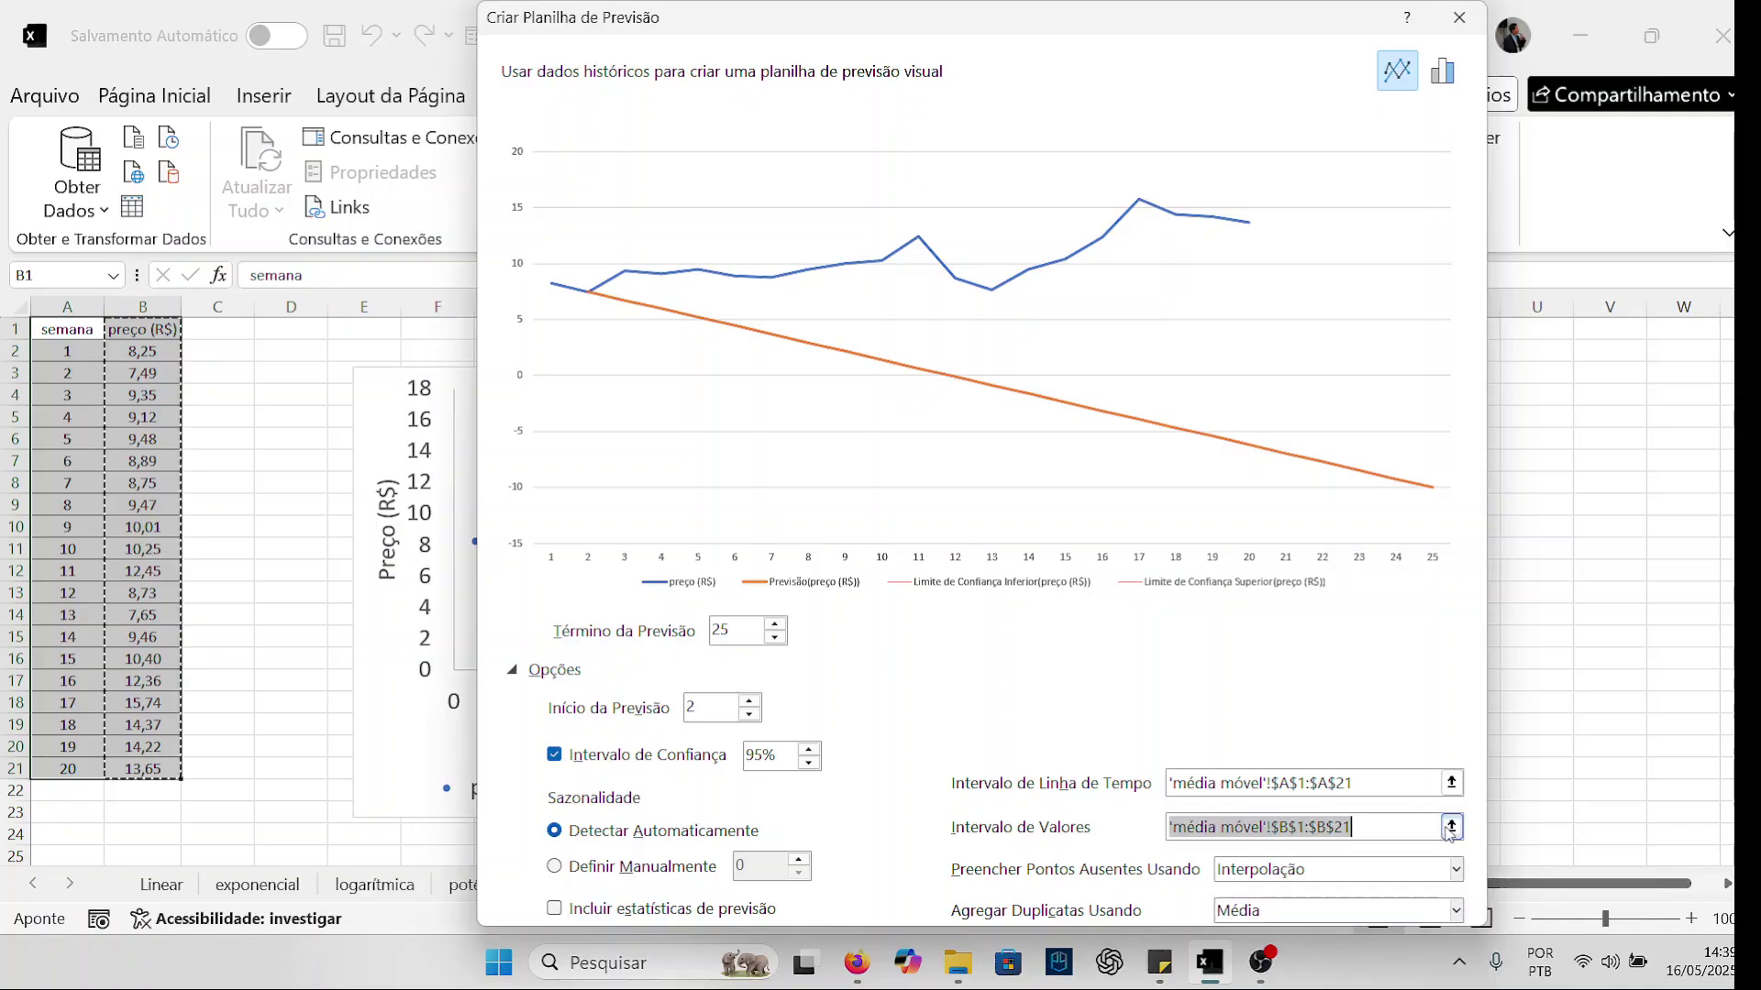
pyautogui.click(1451, 826)
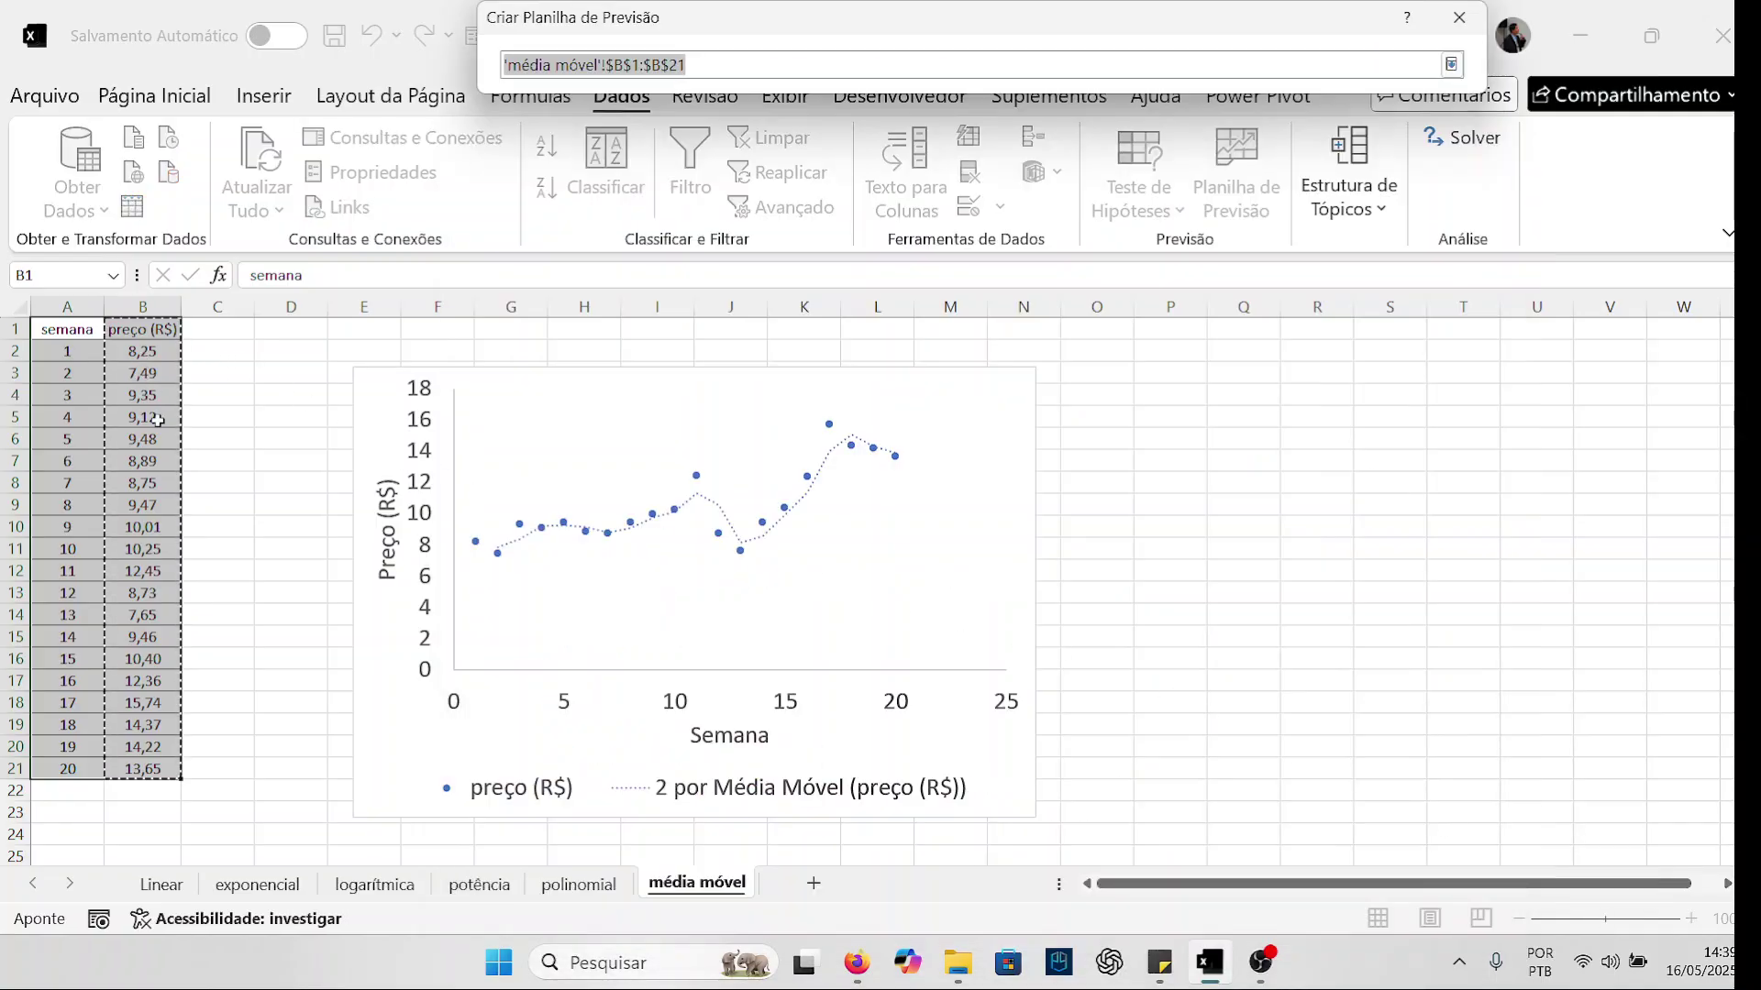
pyautogui.click(1451, 64)
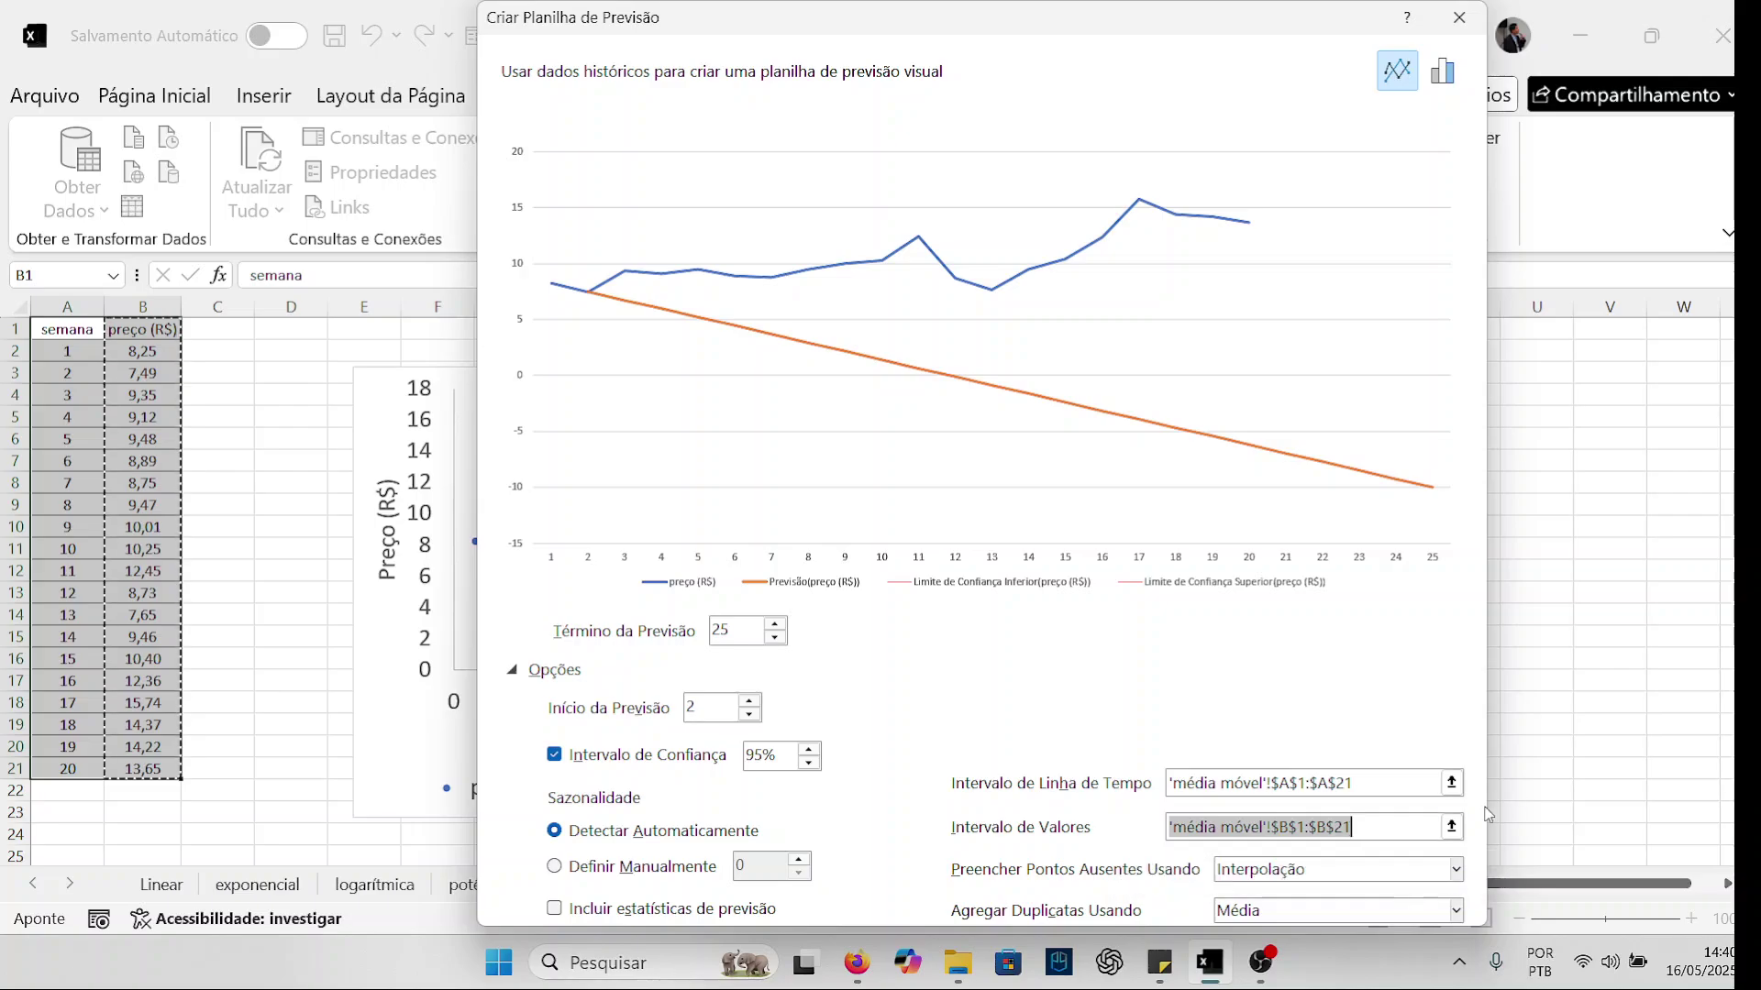
pyautogui.click(1451, 782)
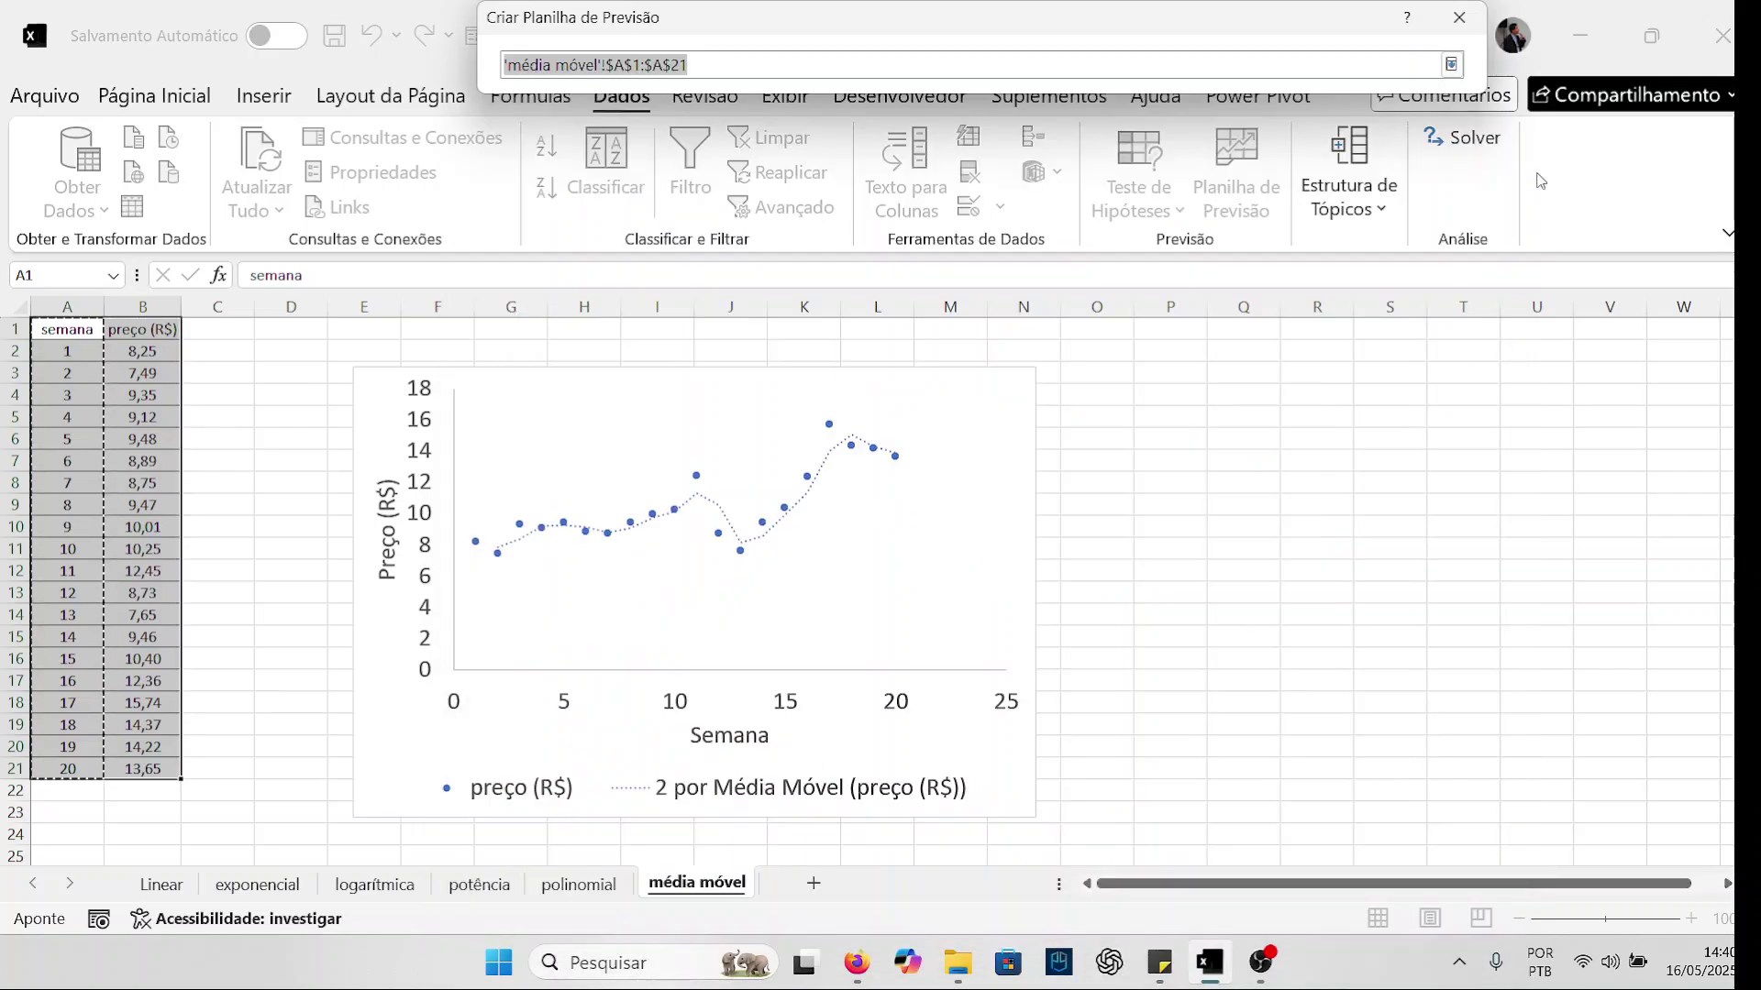
pyautogui.click(1450, 64)
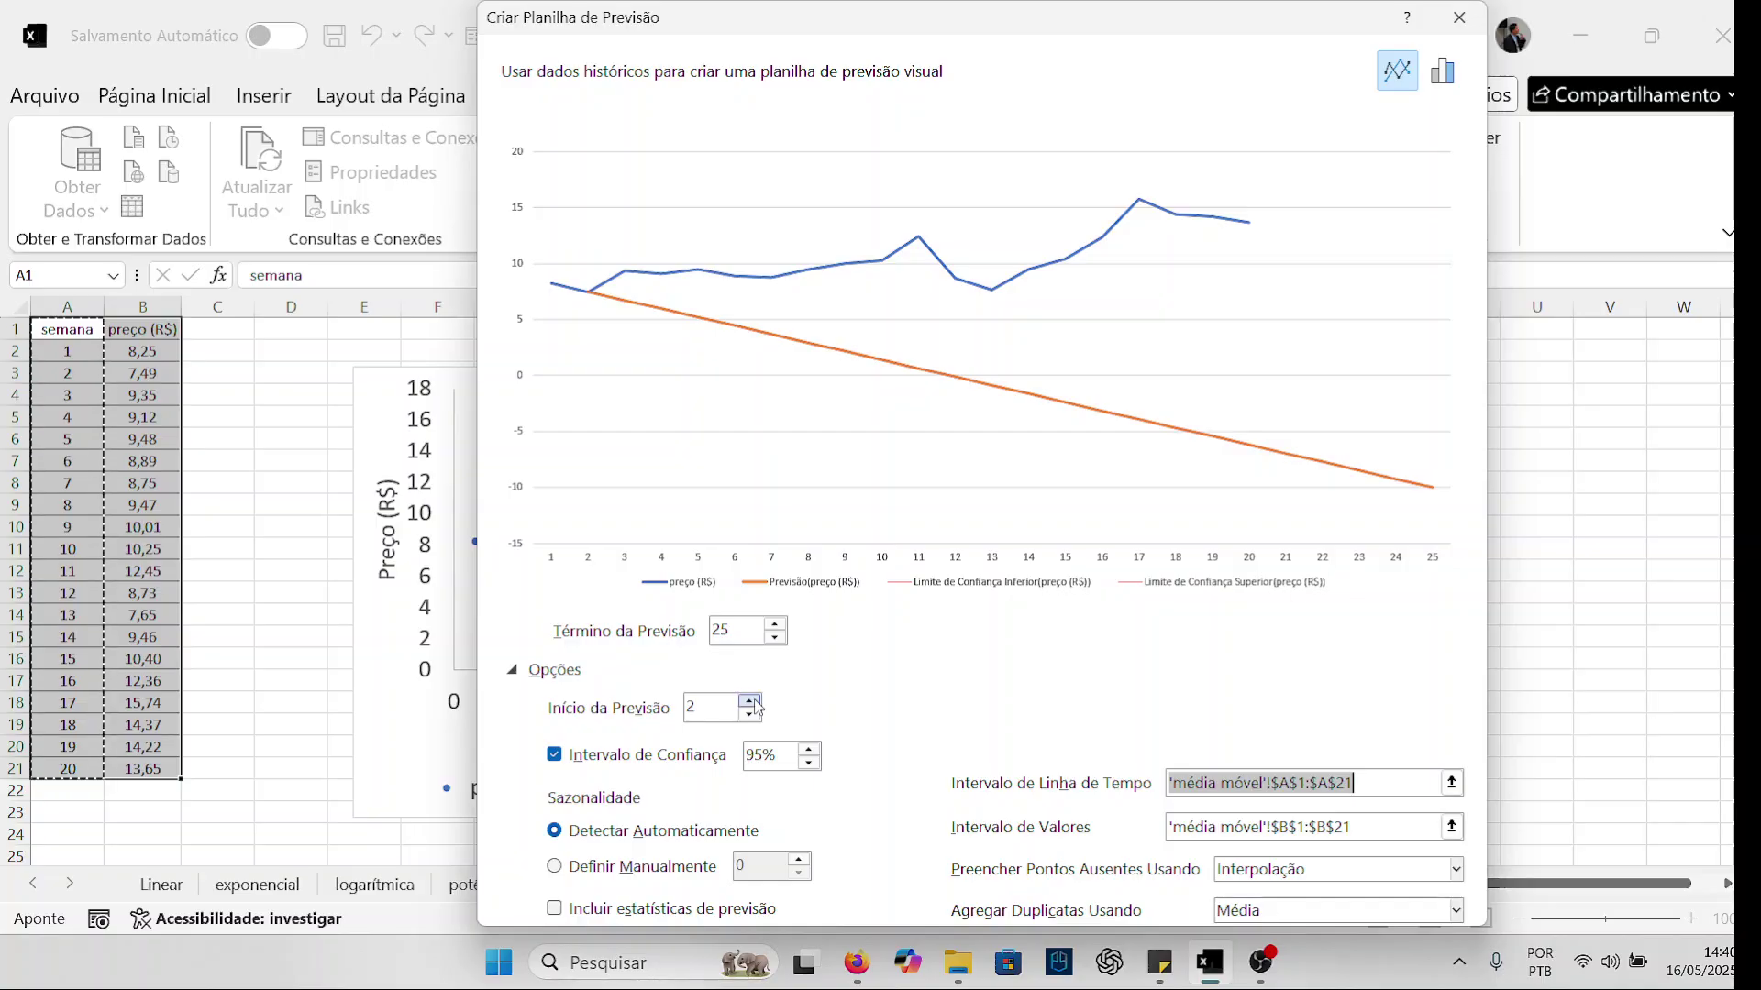
# Toggle the confidence interval off and on, try manual seasonality, and return seasonality to automatic detection (Detectar Automaticamente)
pyautogui.click(554, 756)
pyautogui.click(554, 755)
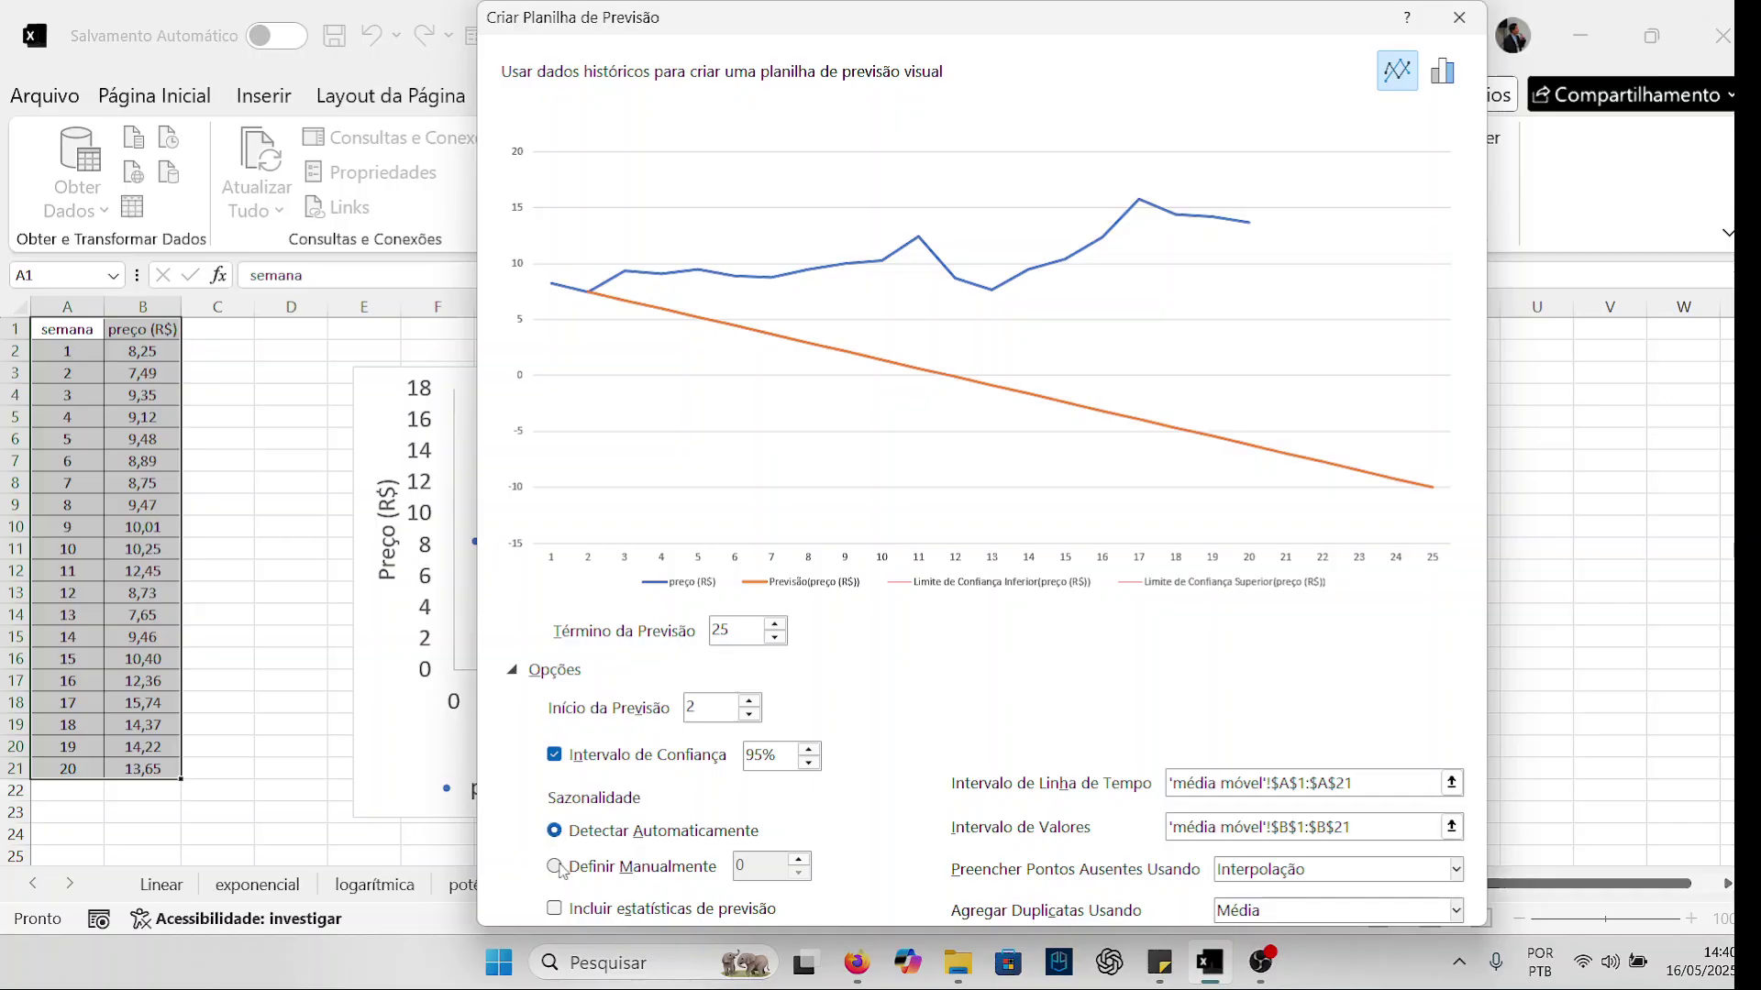
pyautogui.click(555, 867)
pyautogui.click(799, 859)
pyautogui.click(799, 859)
pyautogui.click(799, 859)
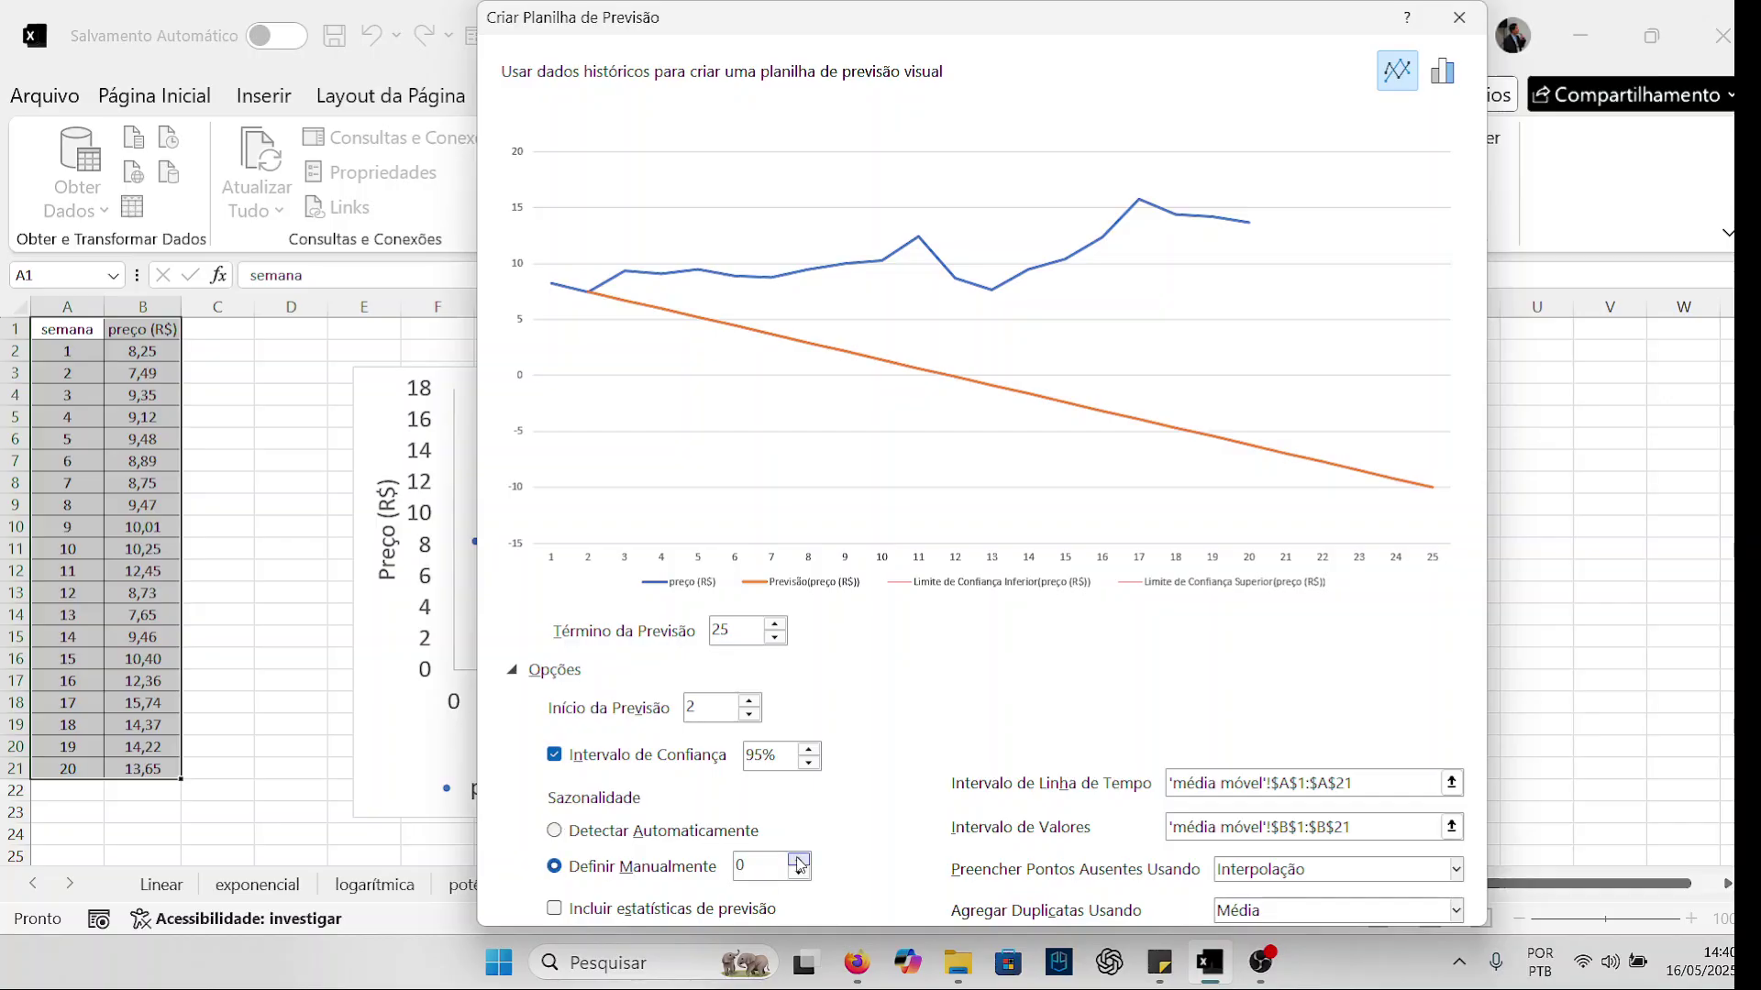
pyautogui.click(556, 832)
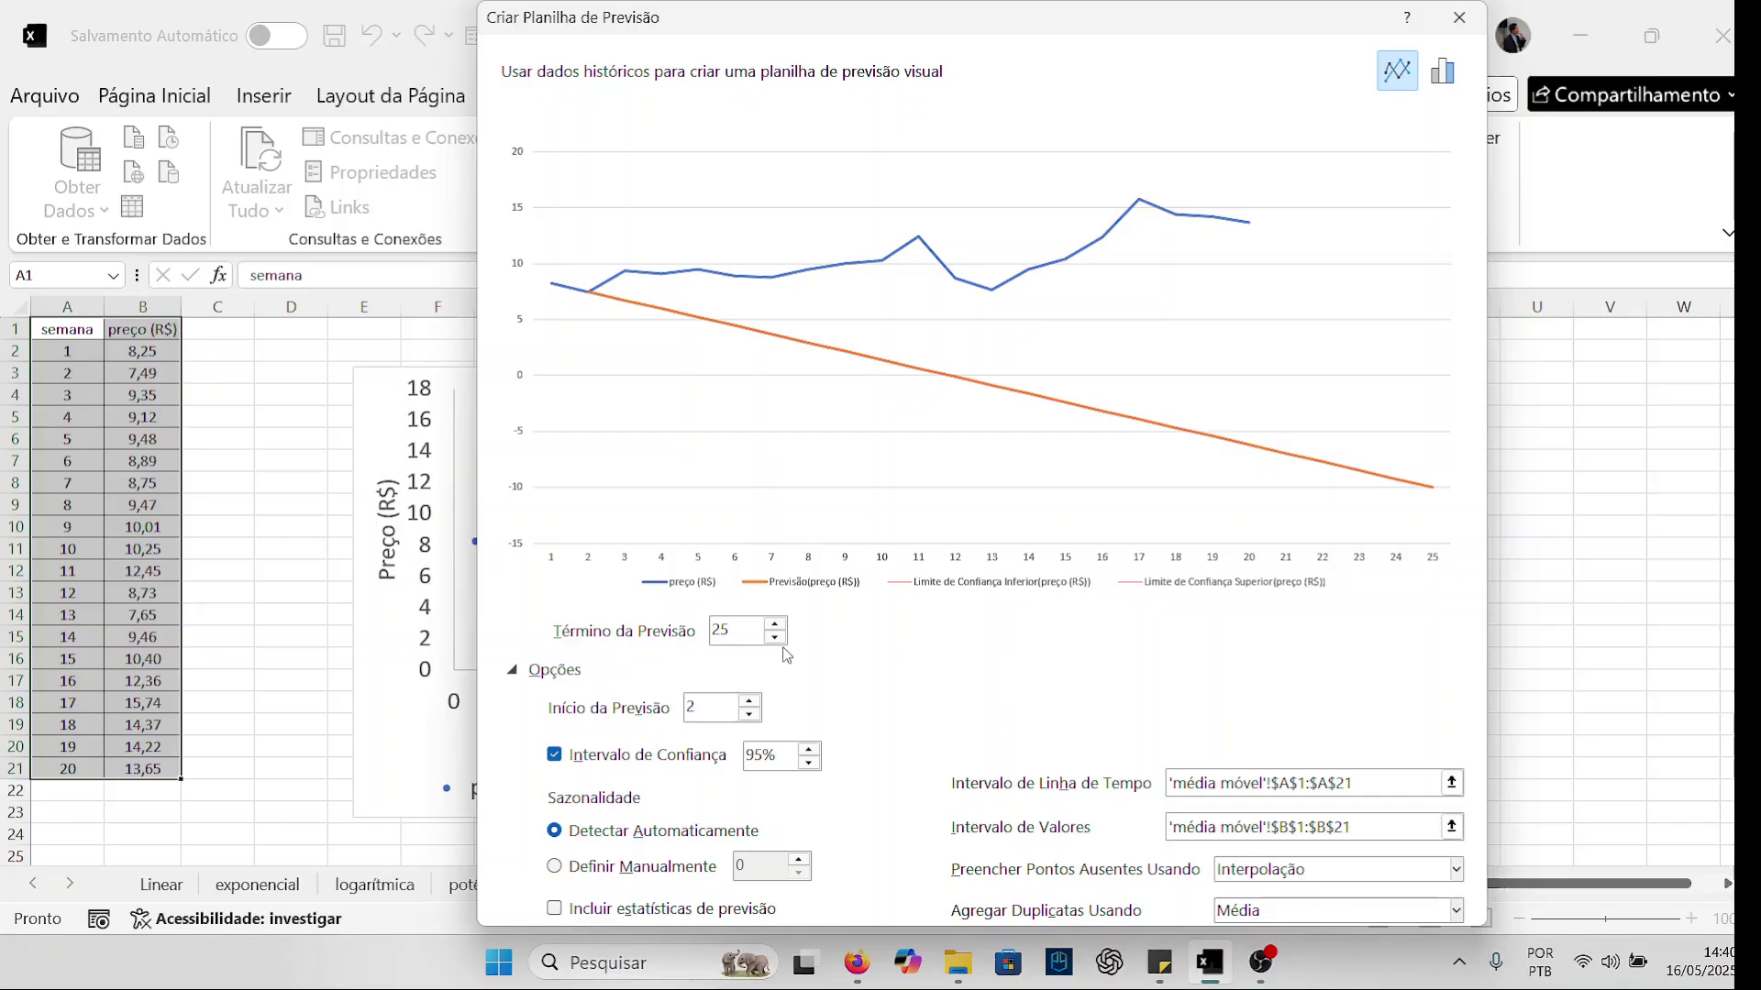
# Set the forecast start to 20, close the forecast dialog without creating a sheet, and deselect the data
pyautogui.moveTo(750, 703); pyautogui.dragTo(751, 708)
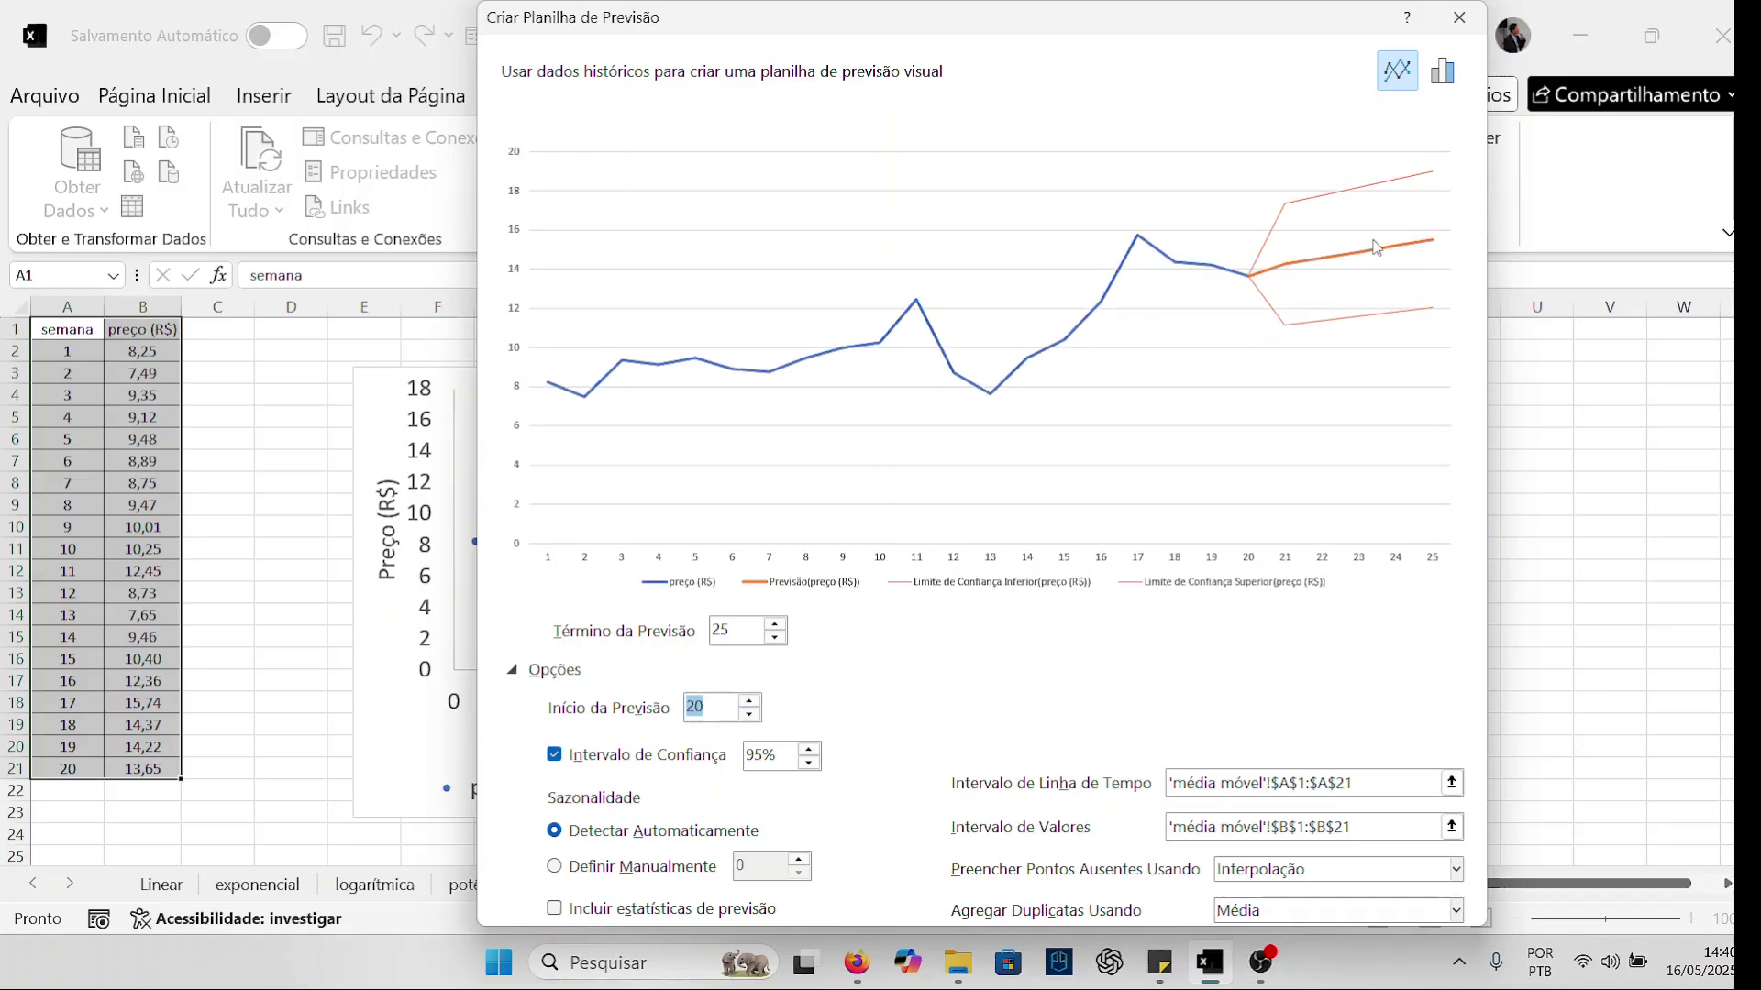
pyautogui.click(1459, 18)
pyautogui.click(1371, 461)
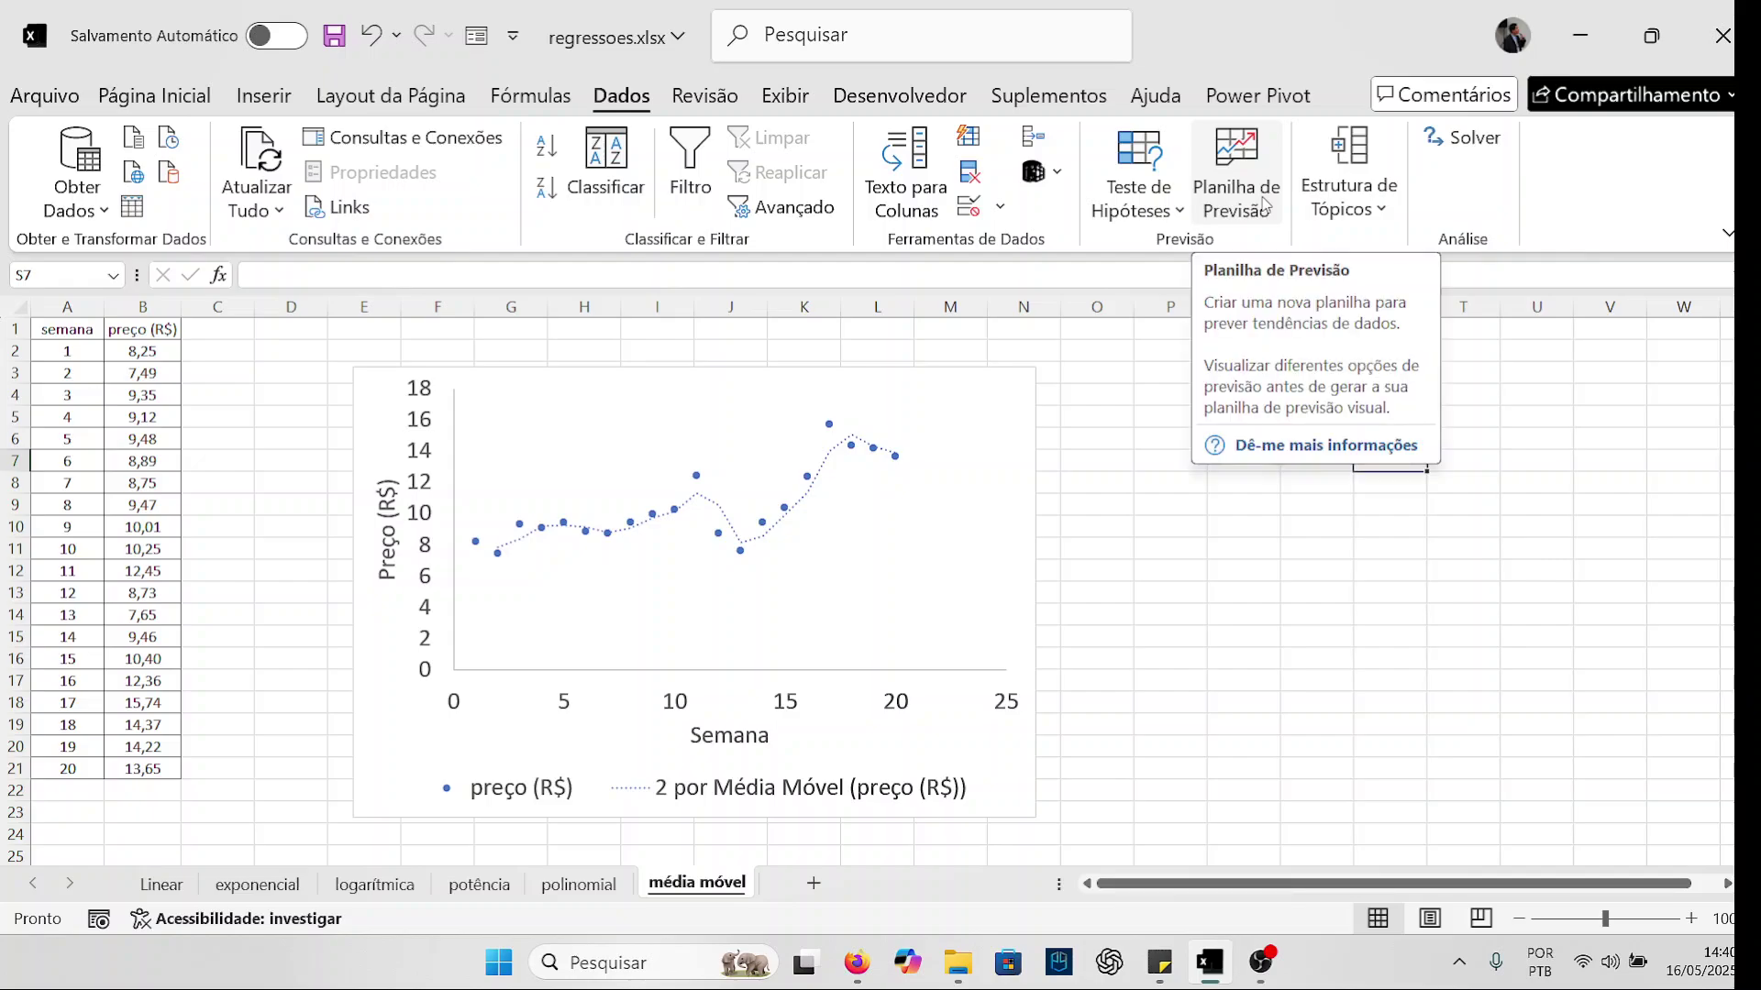
pyautogui.moveTo(727, 543)
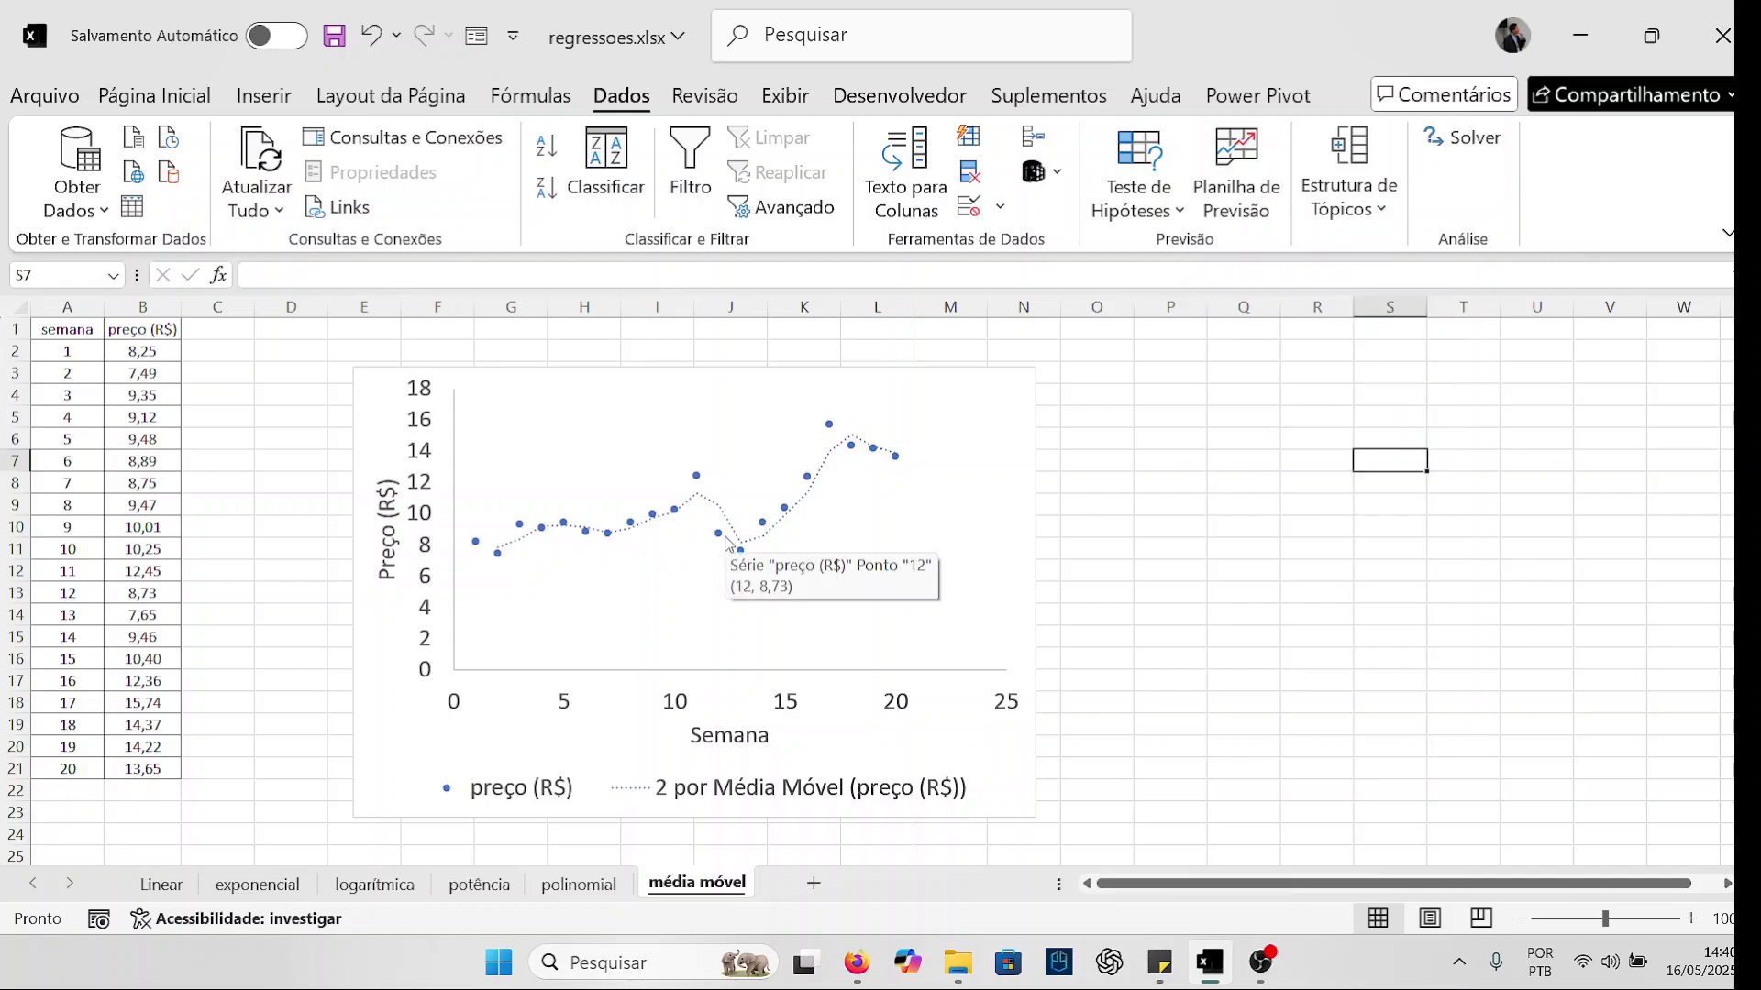